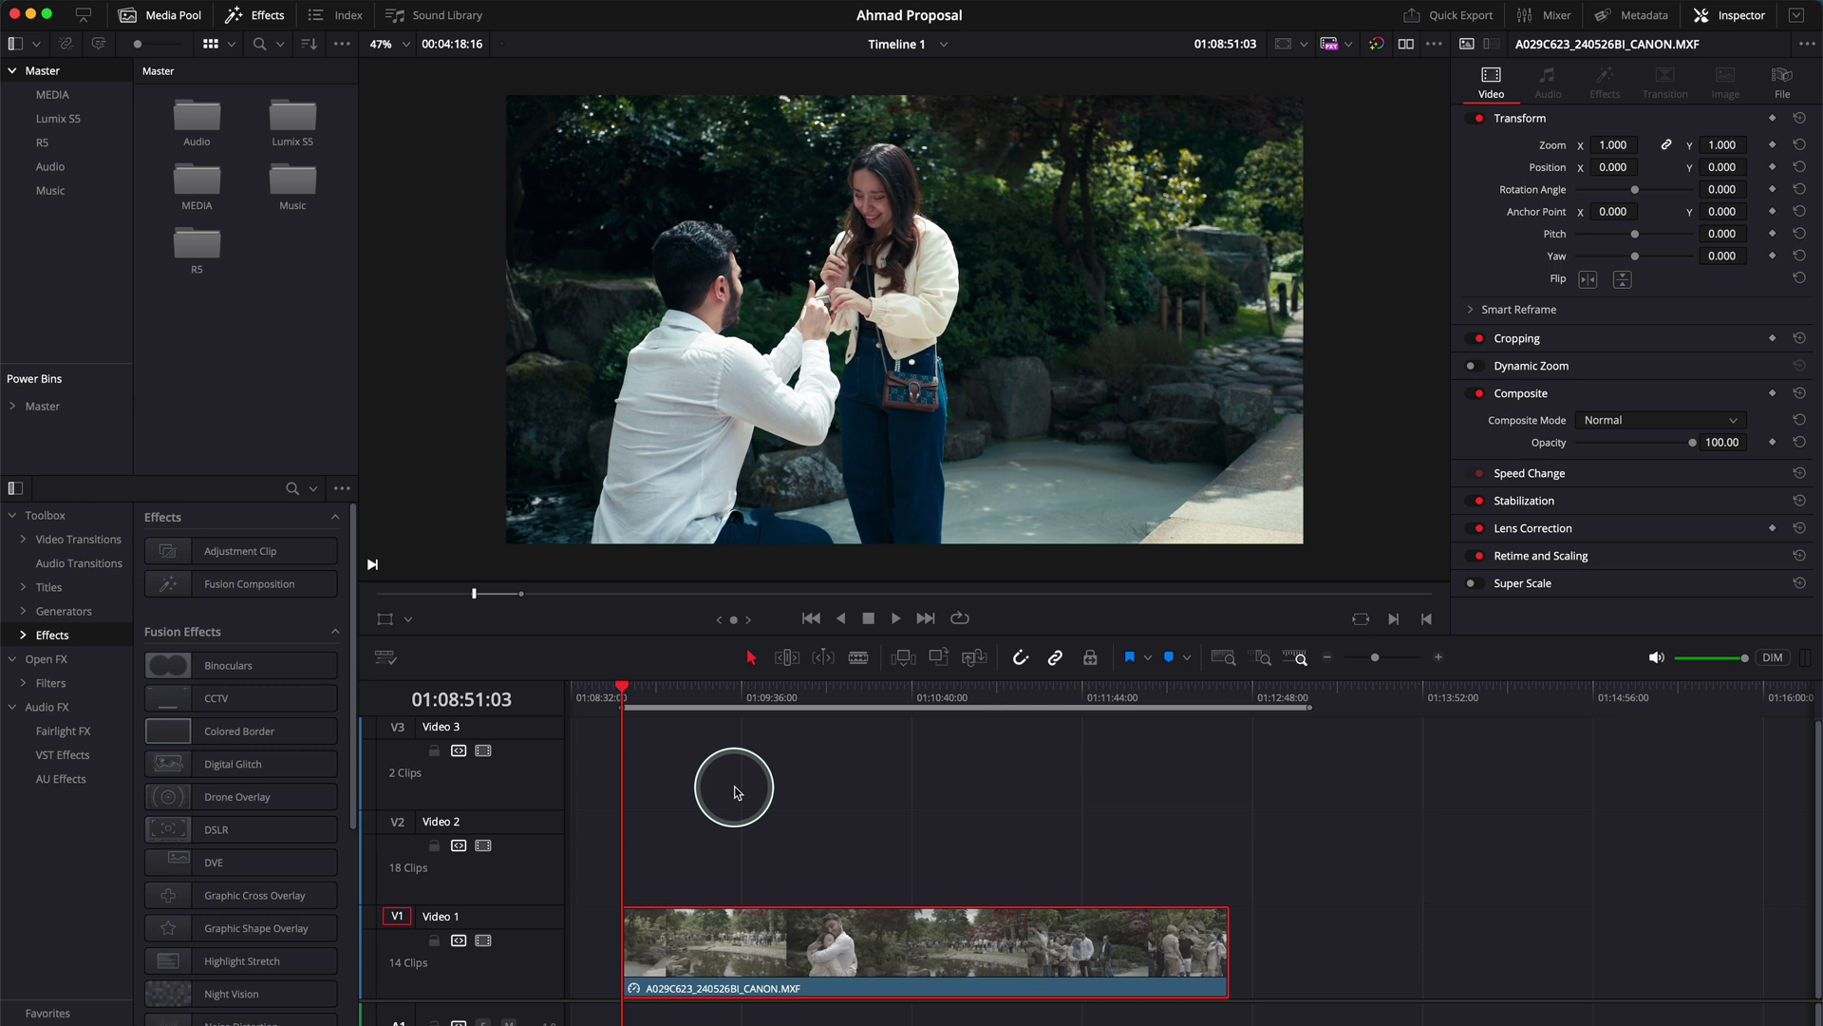
# - Select the A029C623 proposal clip on the V1 track
pyautogui.click(695, 960)
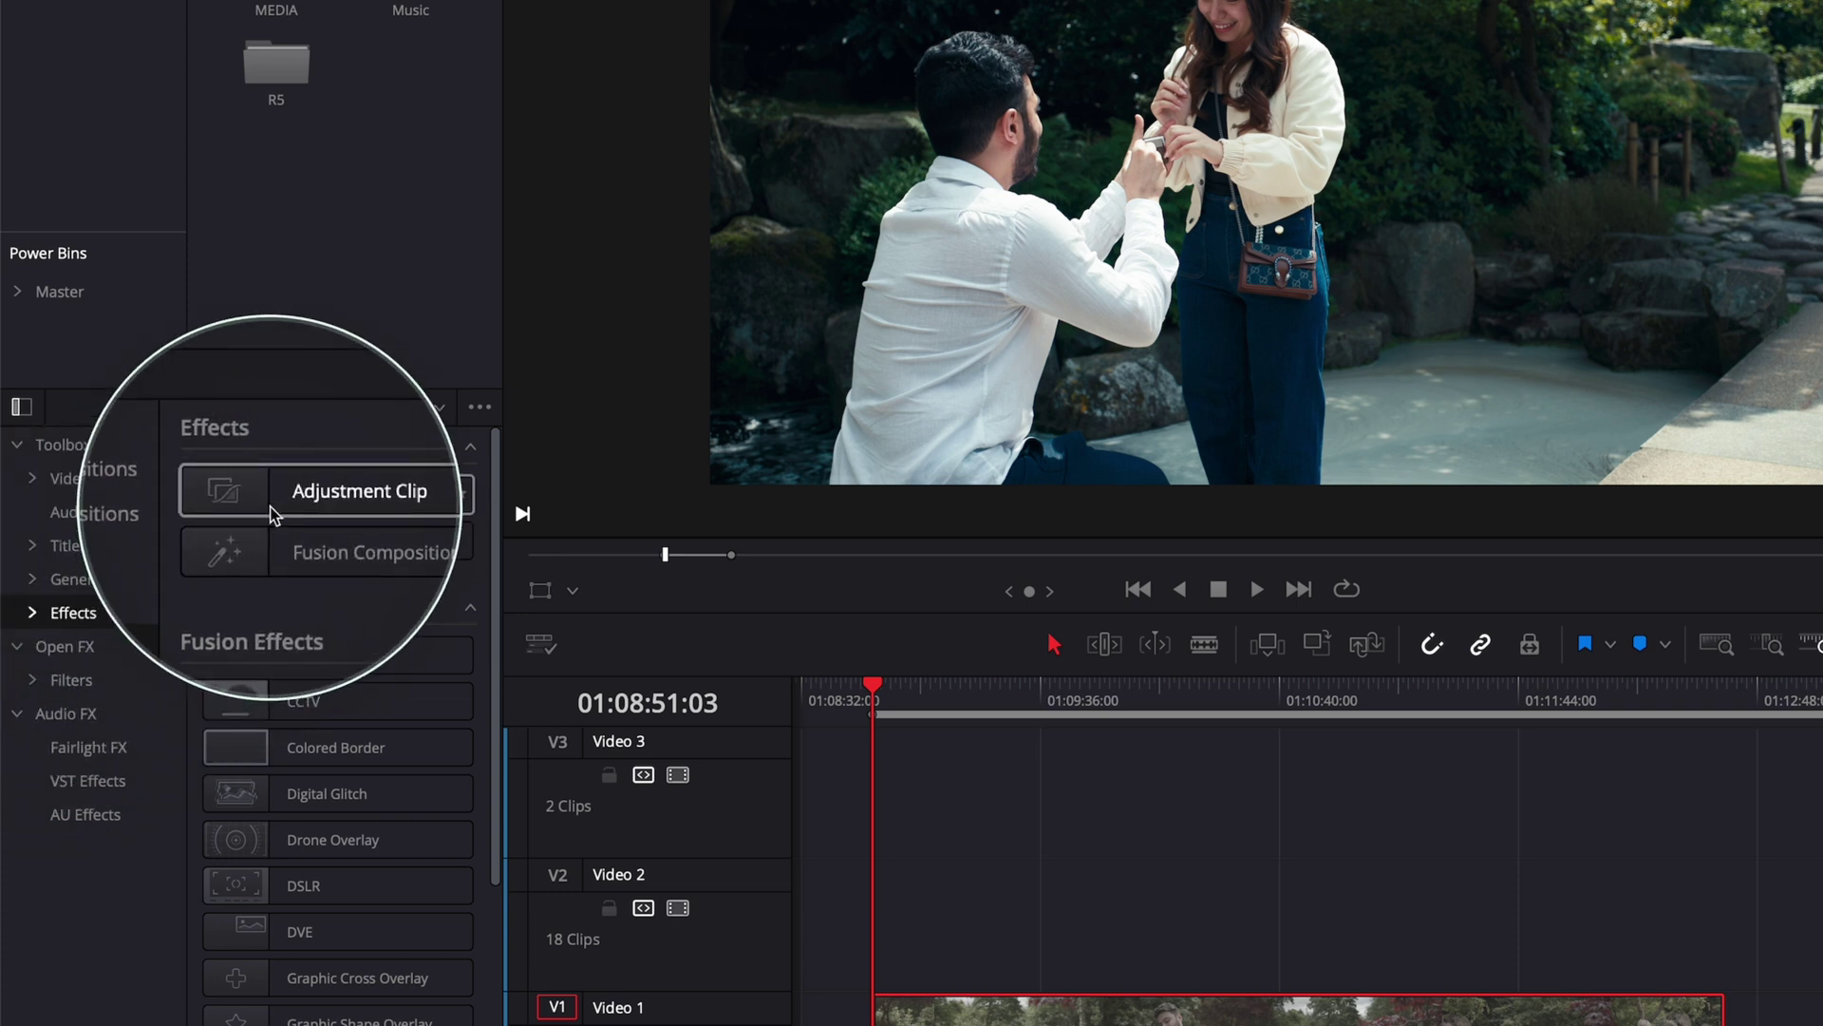
# - Search Effects for 'adj' and drop an Adjustment Clip on Video 2 above the proposal clip
pyautogui.click(410, 409)
pyautogui.write('a')
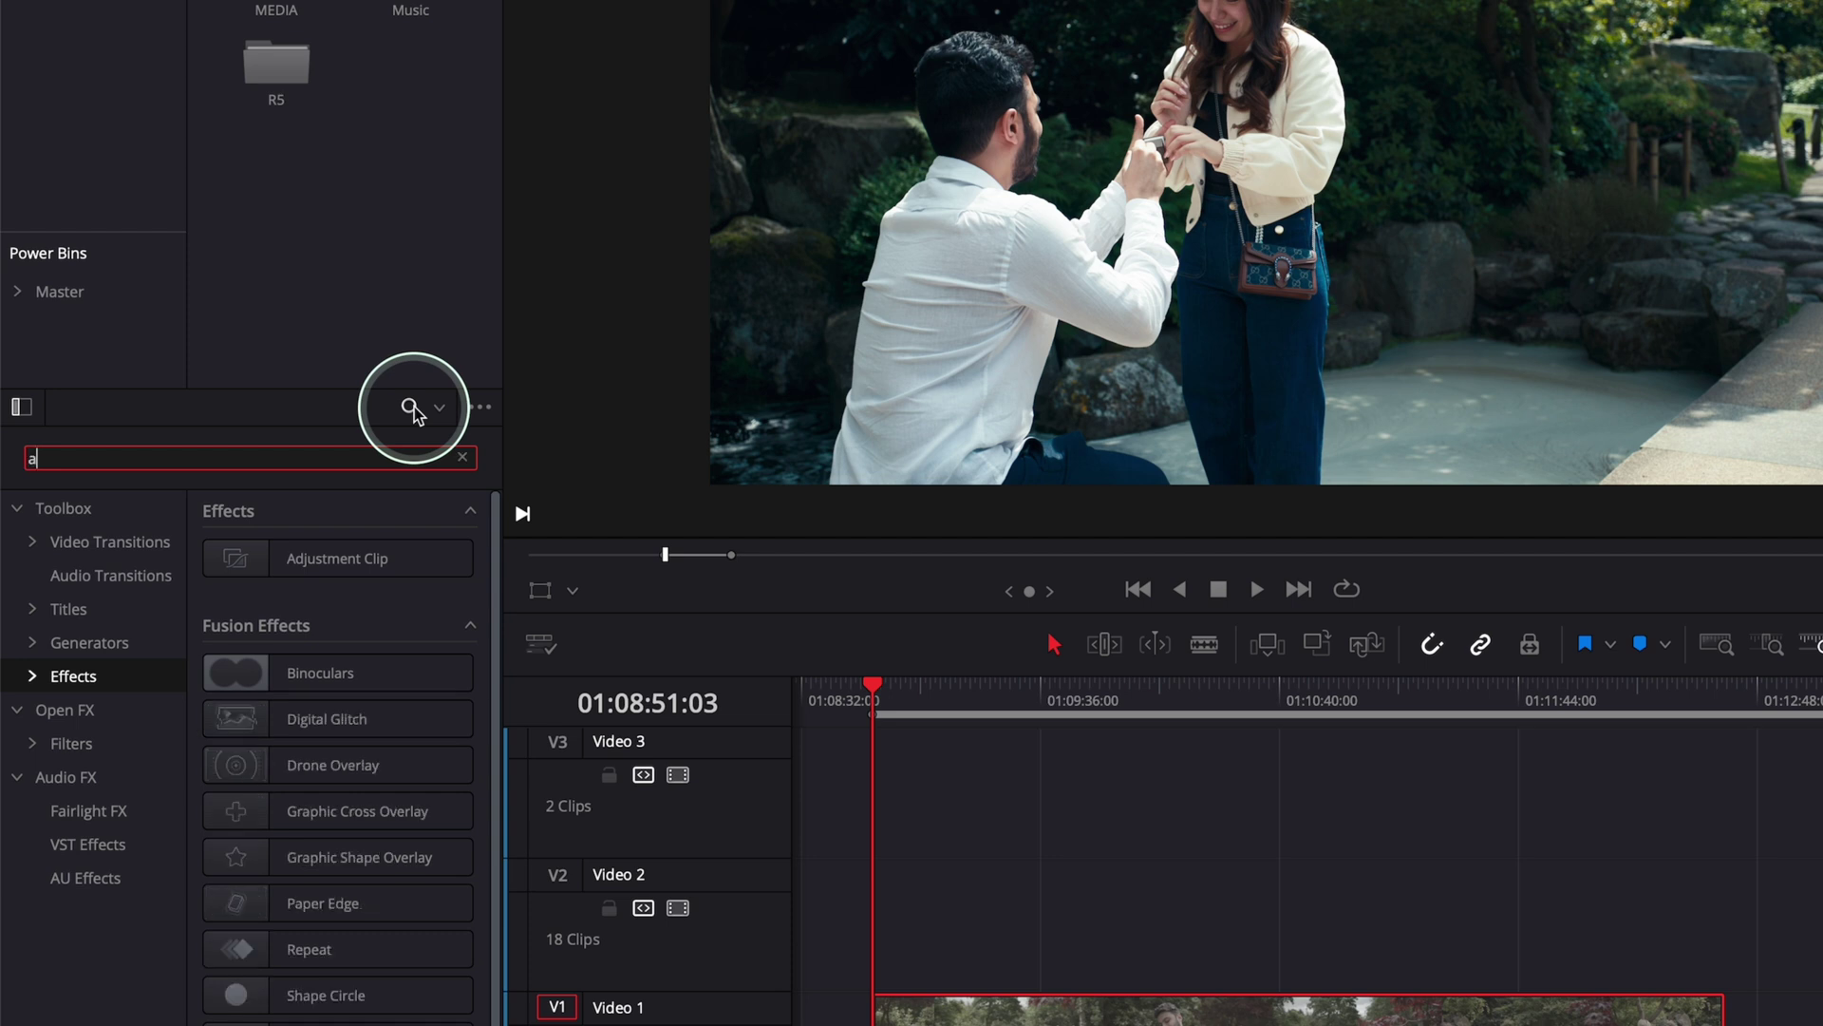
pyautogui.write('djust')
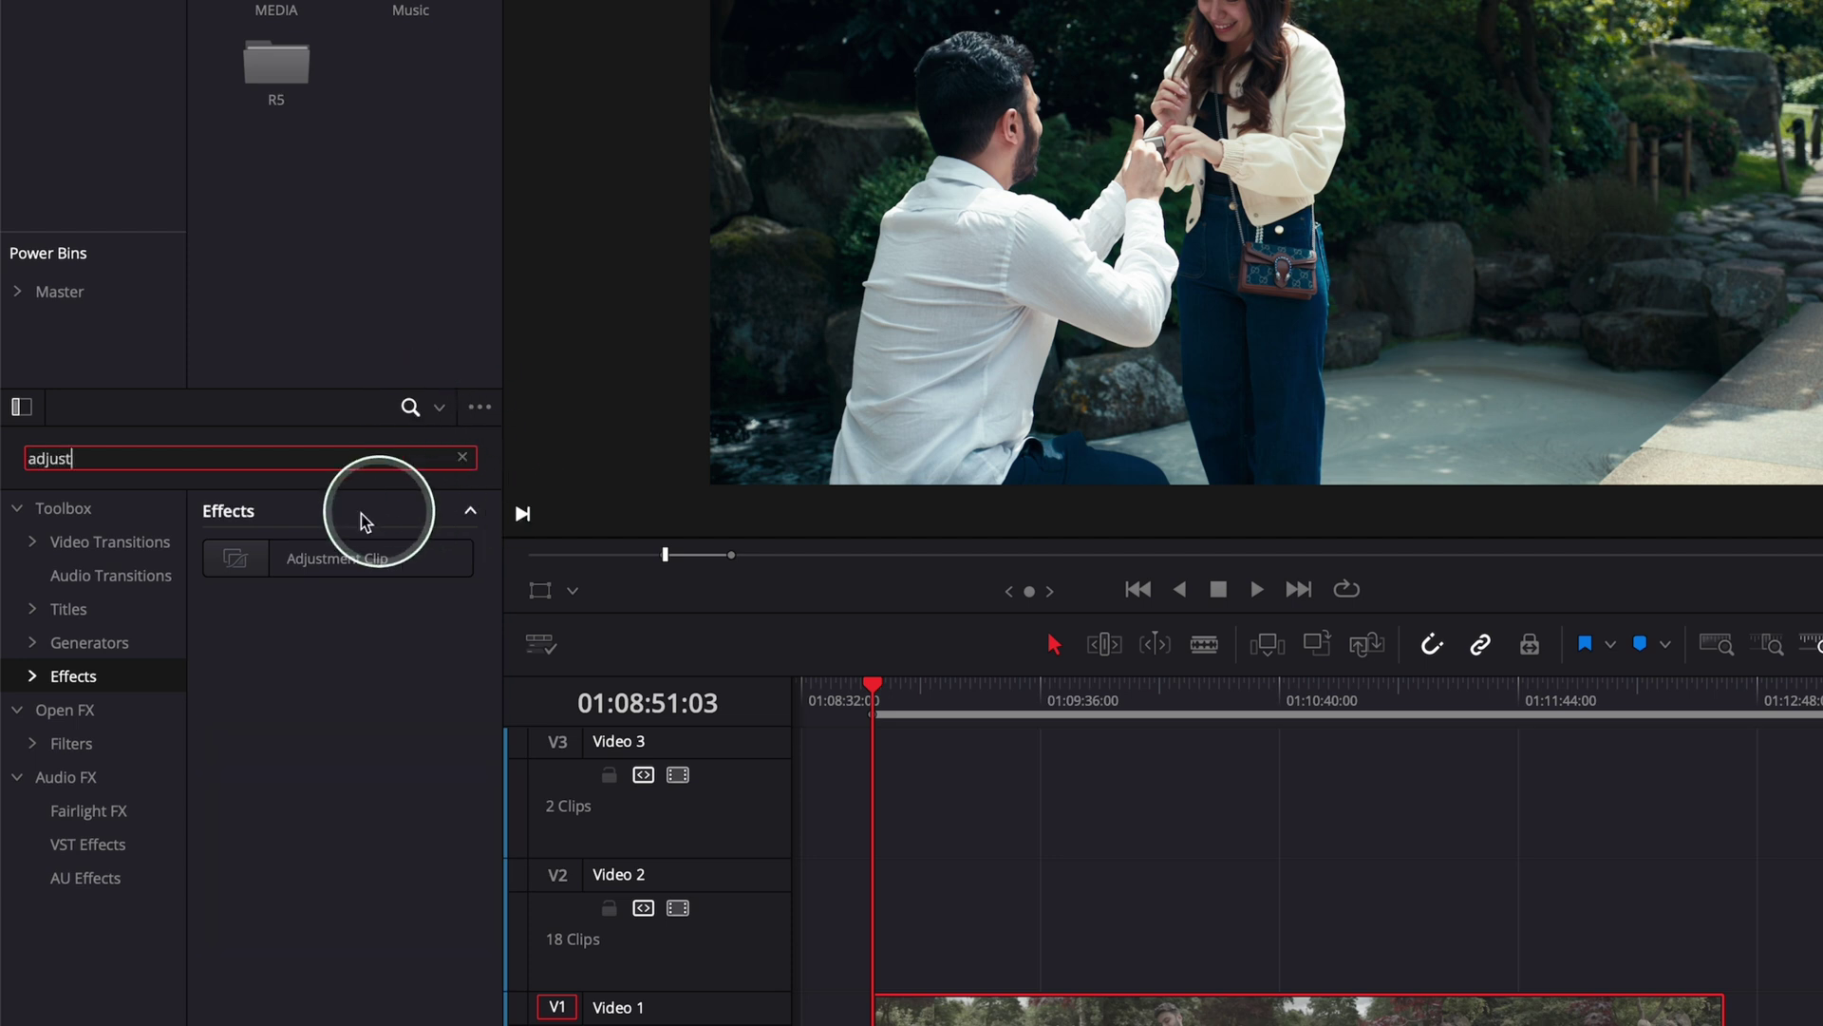
pyautogui.moveTo(313, 560); pyautogui.dragTo(920, 945)
pyautogui.click(888, 934)
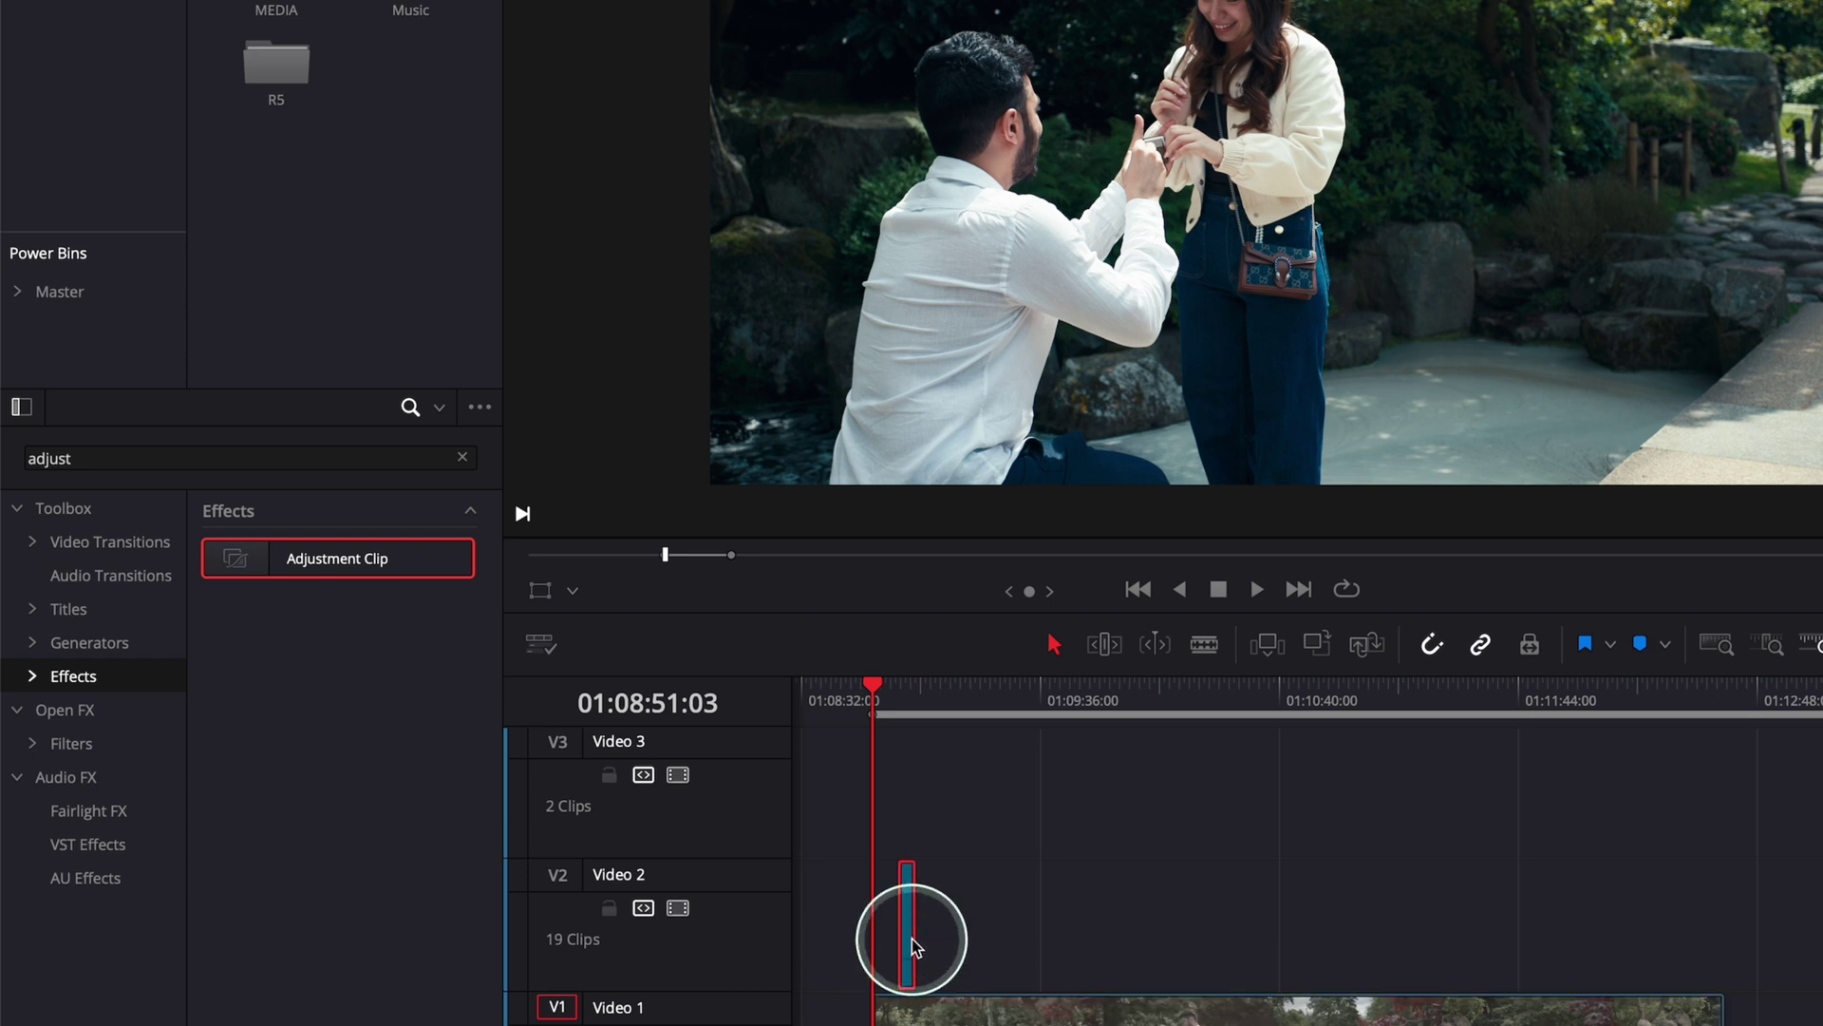
# - Stretch the Adjustment Clip's right edge to line up with the proposal clip's end
pyautogui.scroll(2, 911, 939)
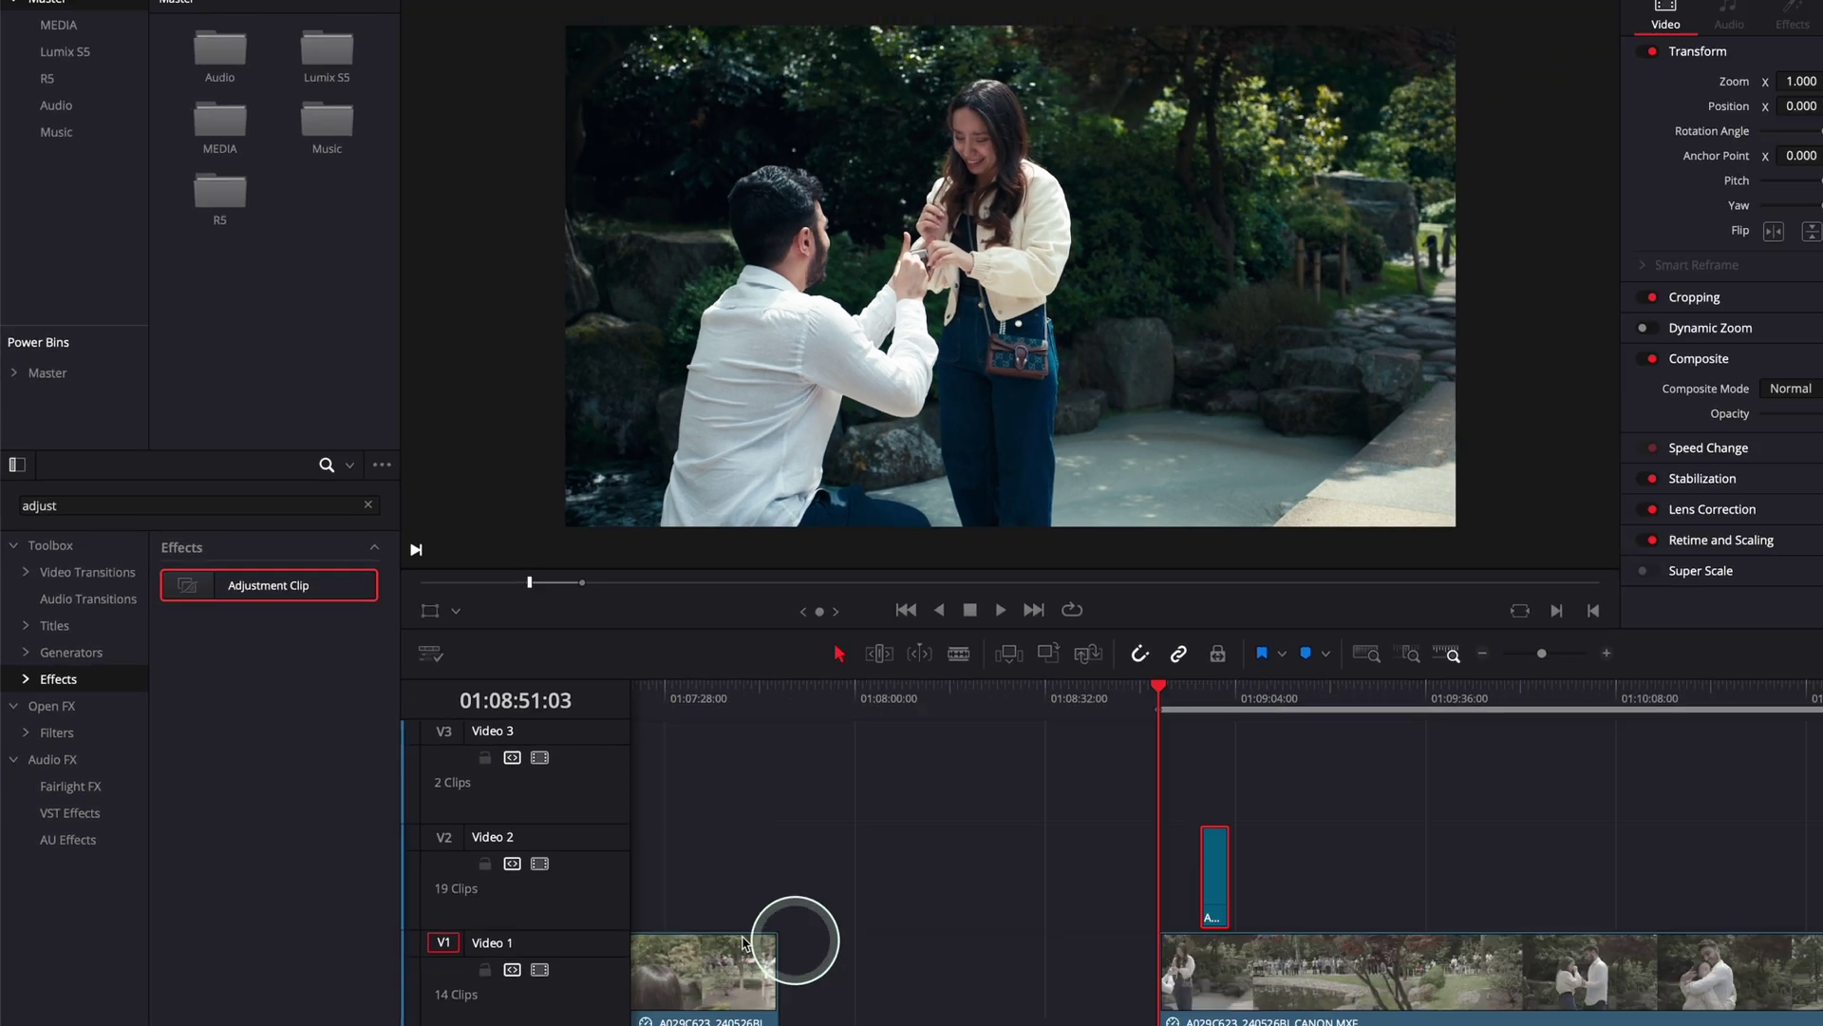
pyautogui.hscroll(5, 743, 943)
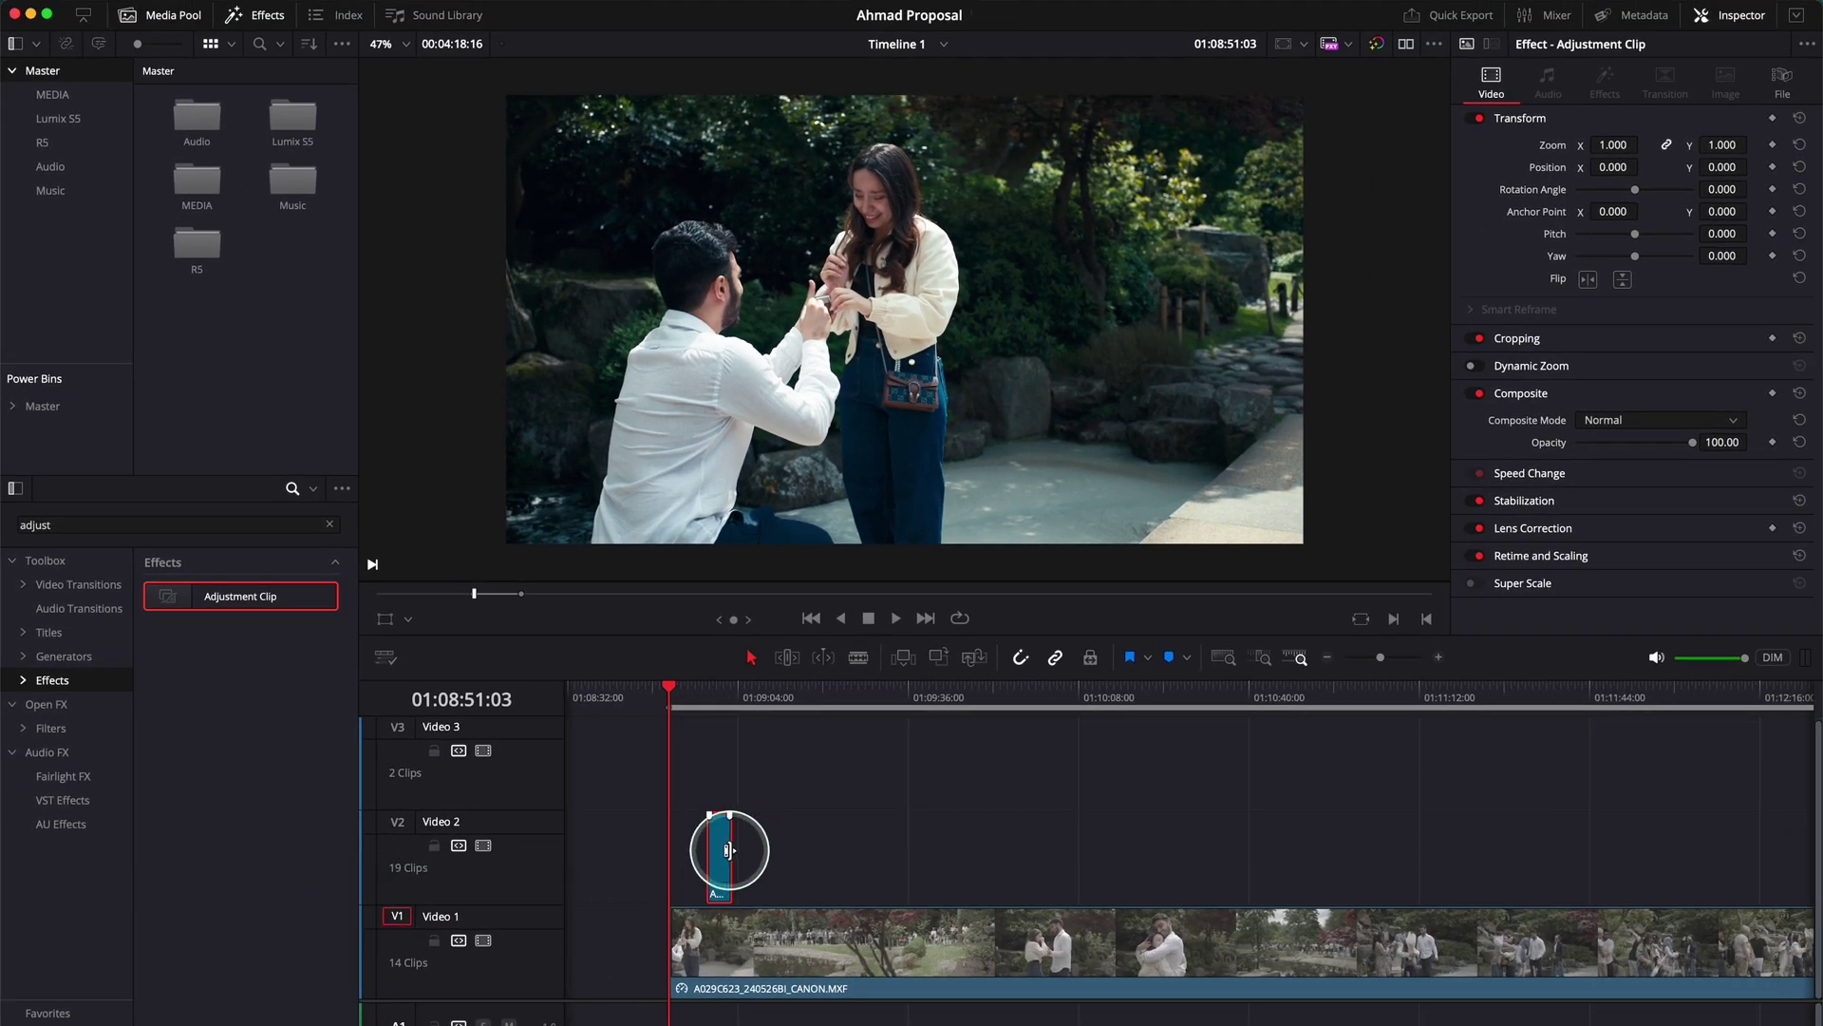
pyautogui.moveTo(730, 850); pyautogui.dragTo(1235, 854)
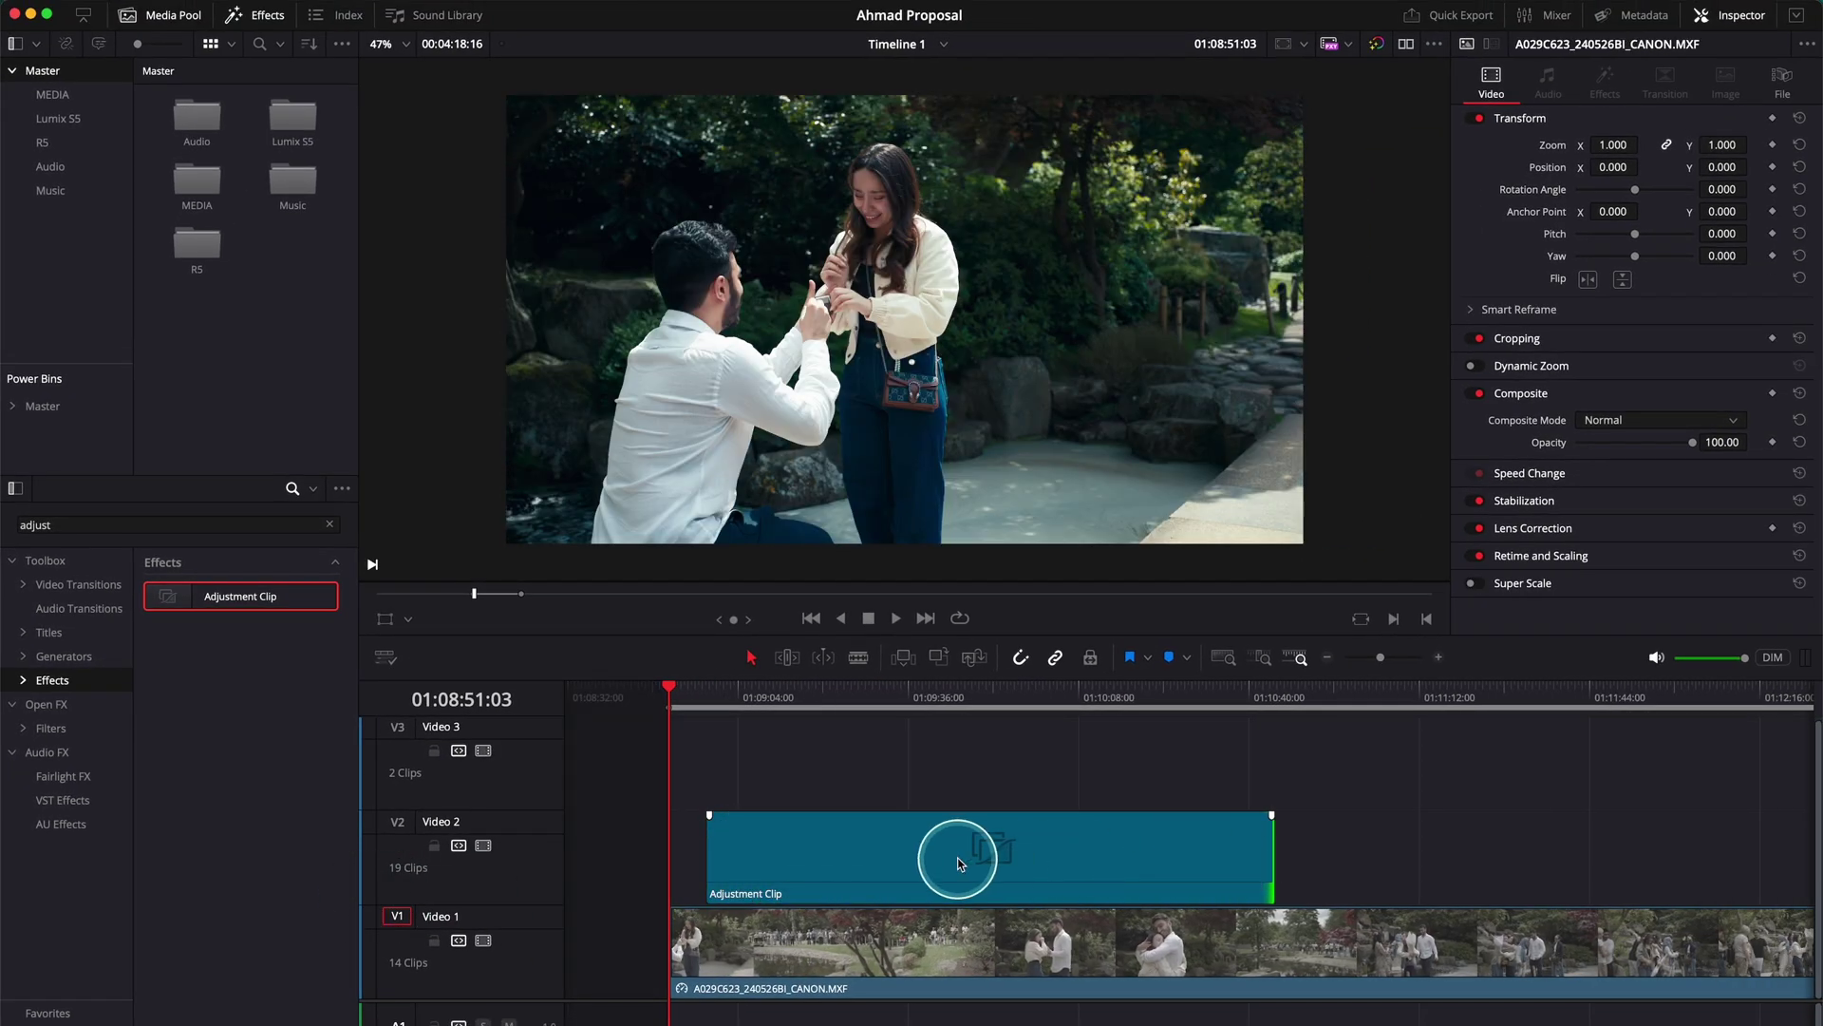
pyautogui.click(940, 858)
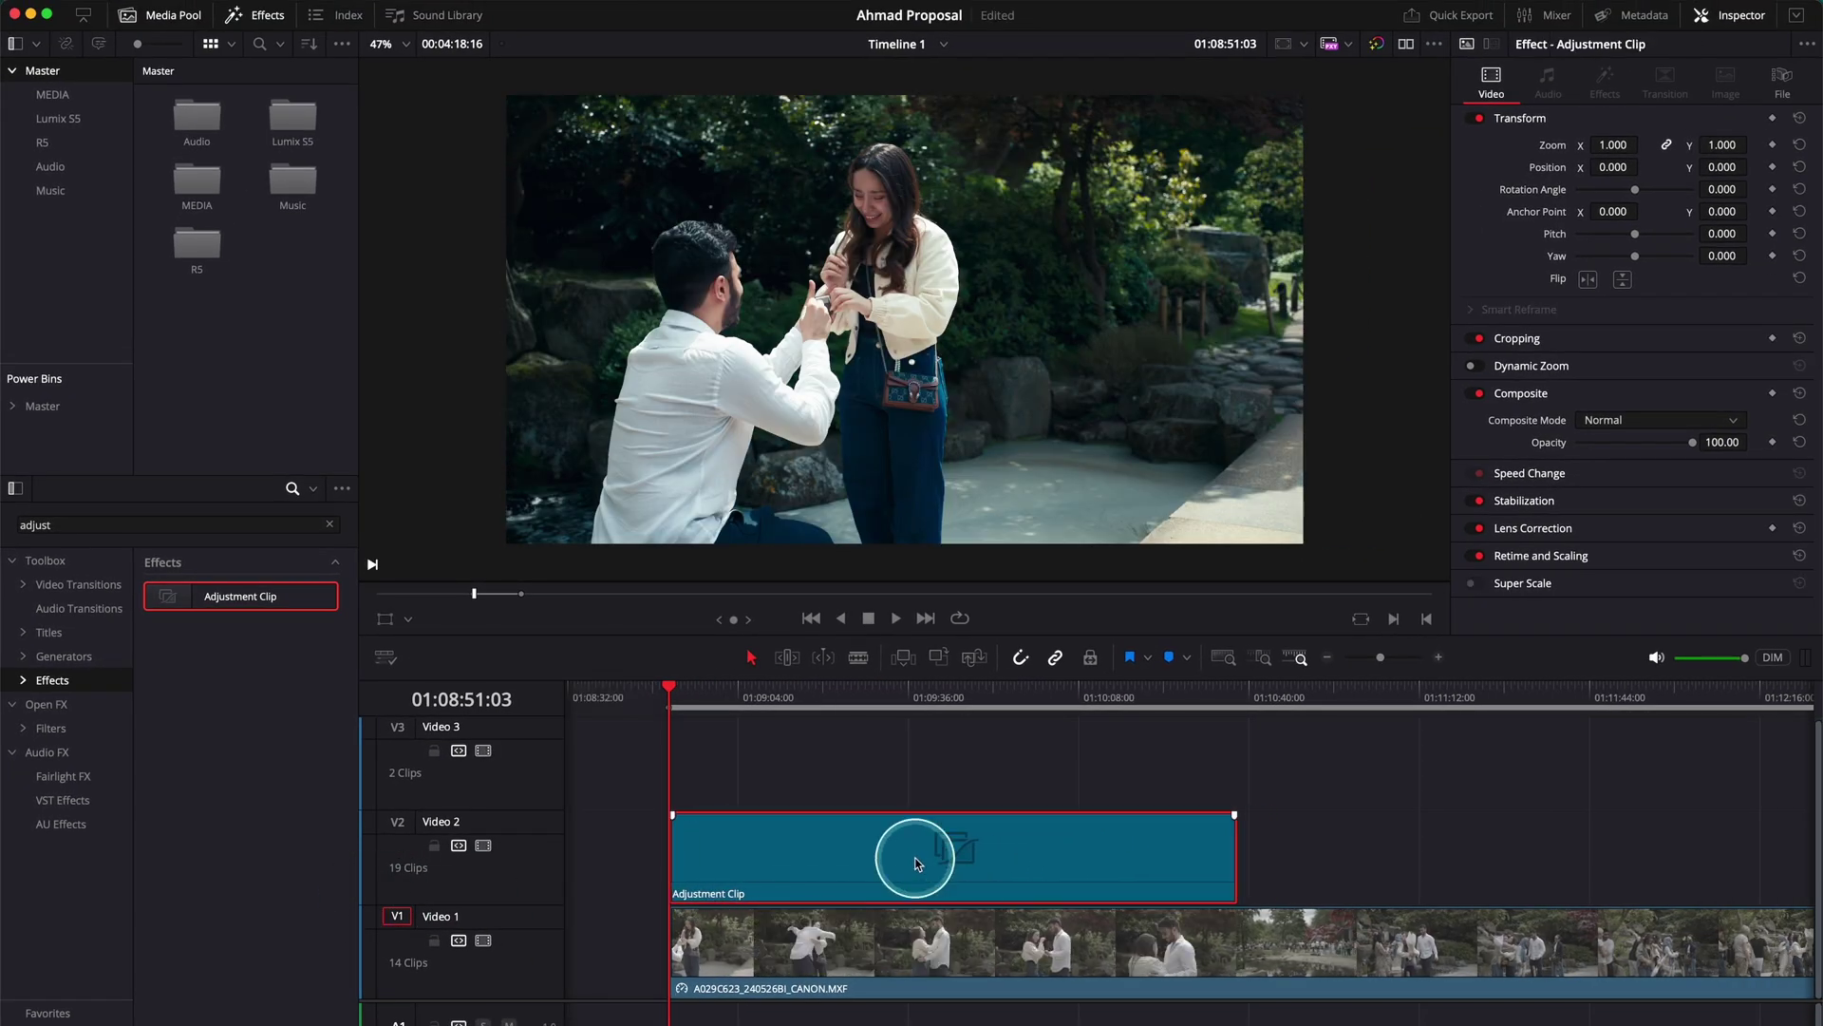
pyautogui.click(1329, 657)
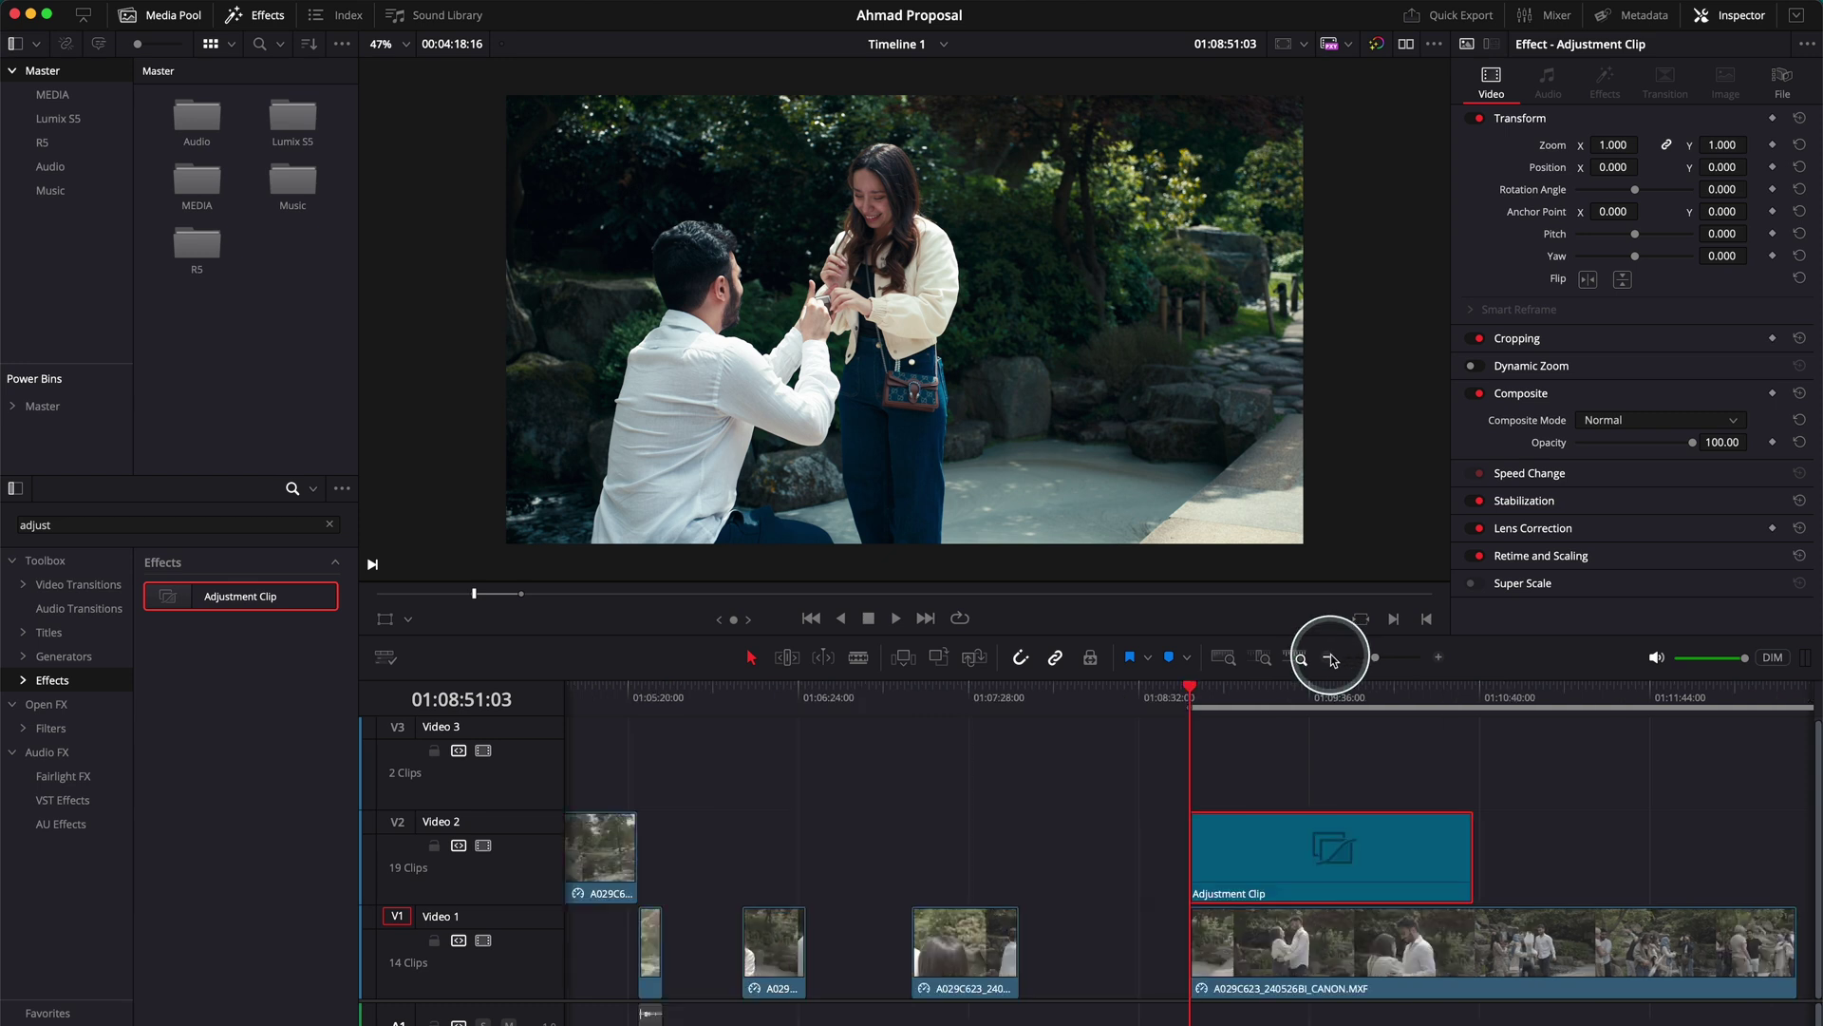
pyautogui.hscroll(10, 949, 807)
pyautogui.click(907, 859)
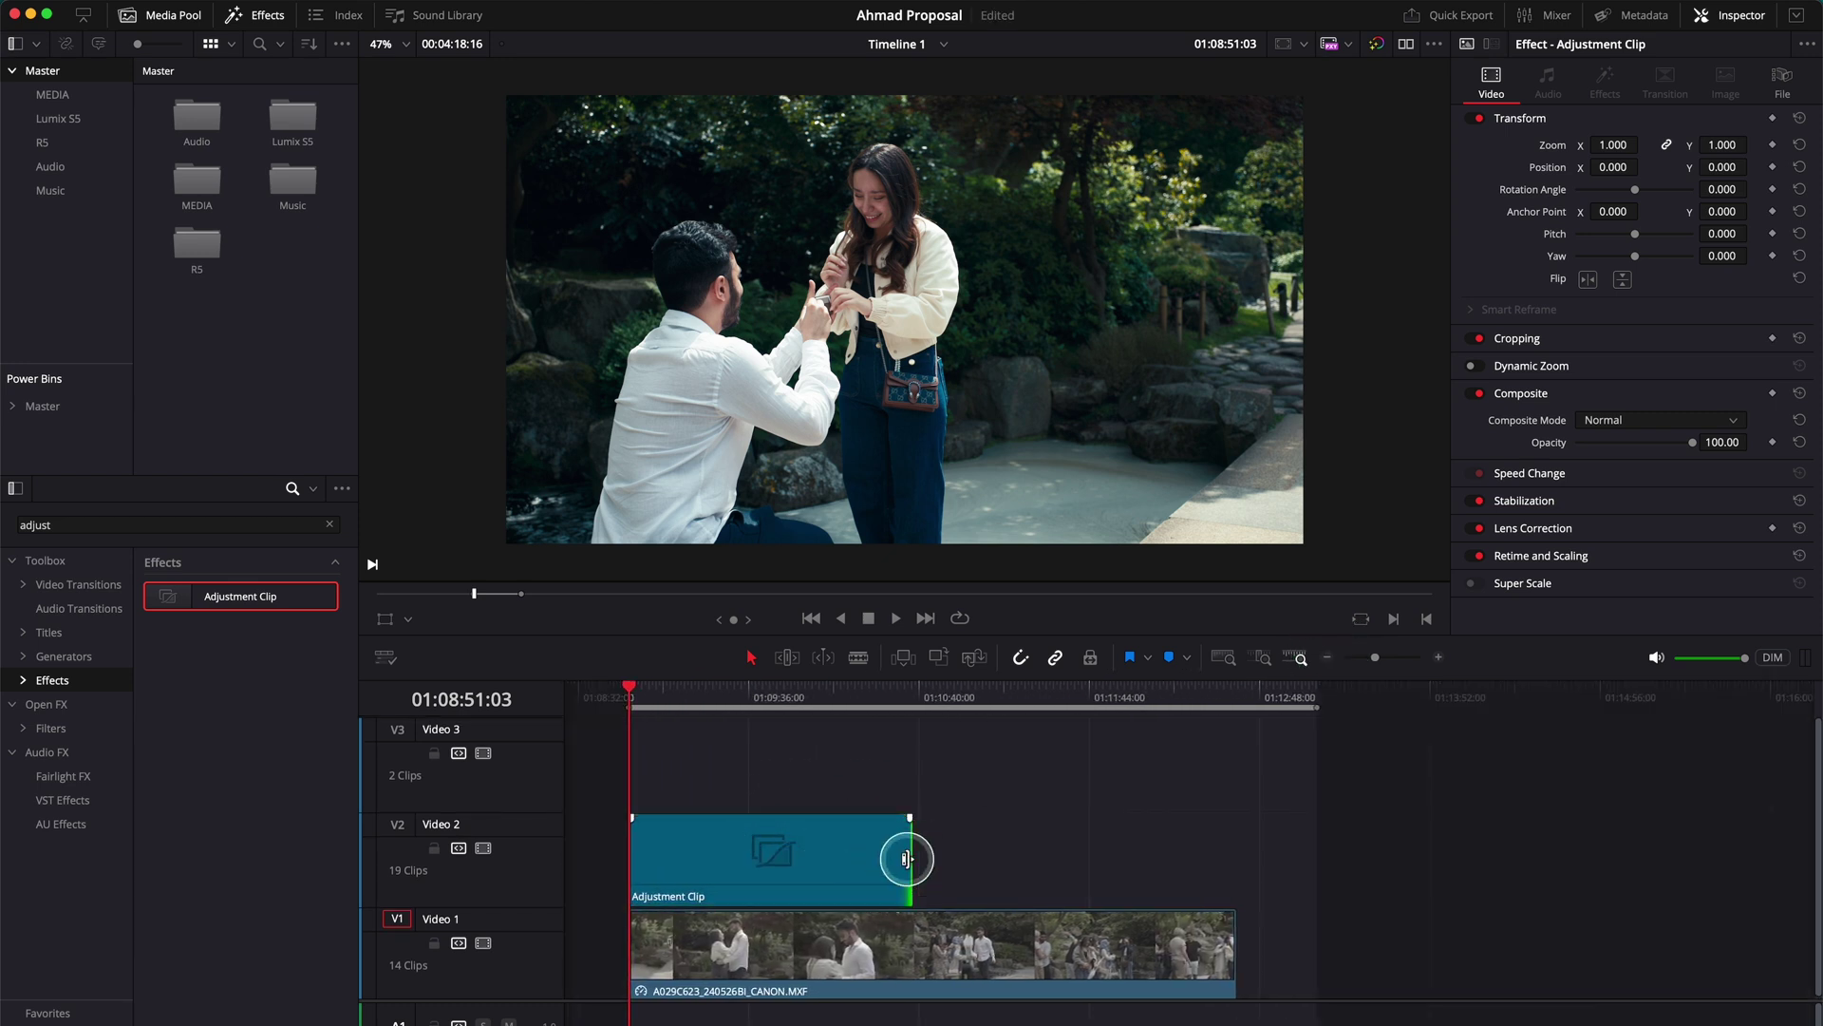
pyautogui.moveTo(907, 860); pyautogui.dragTo(1235, 860)
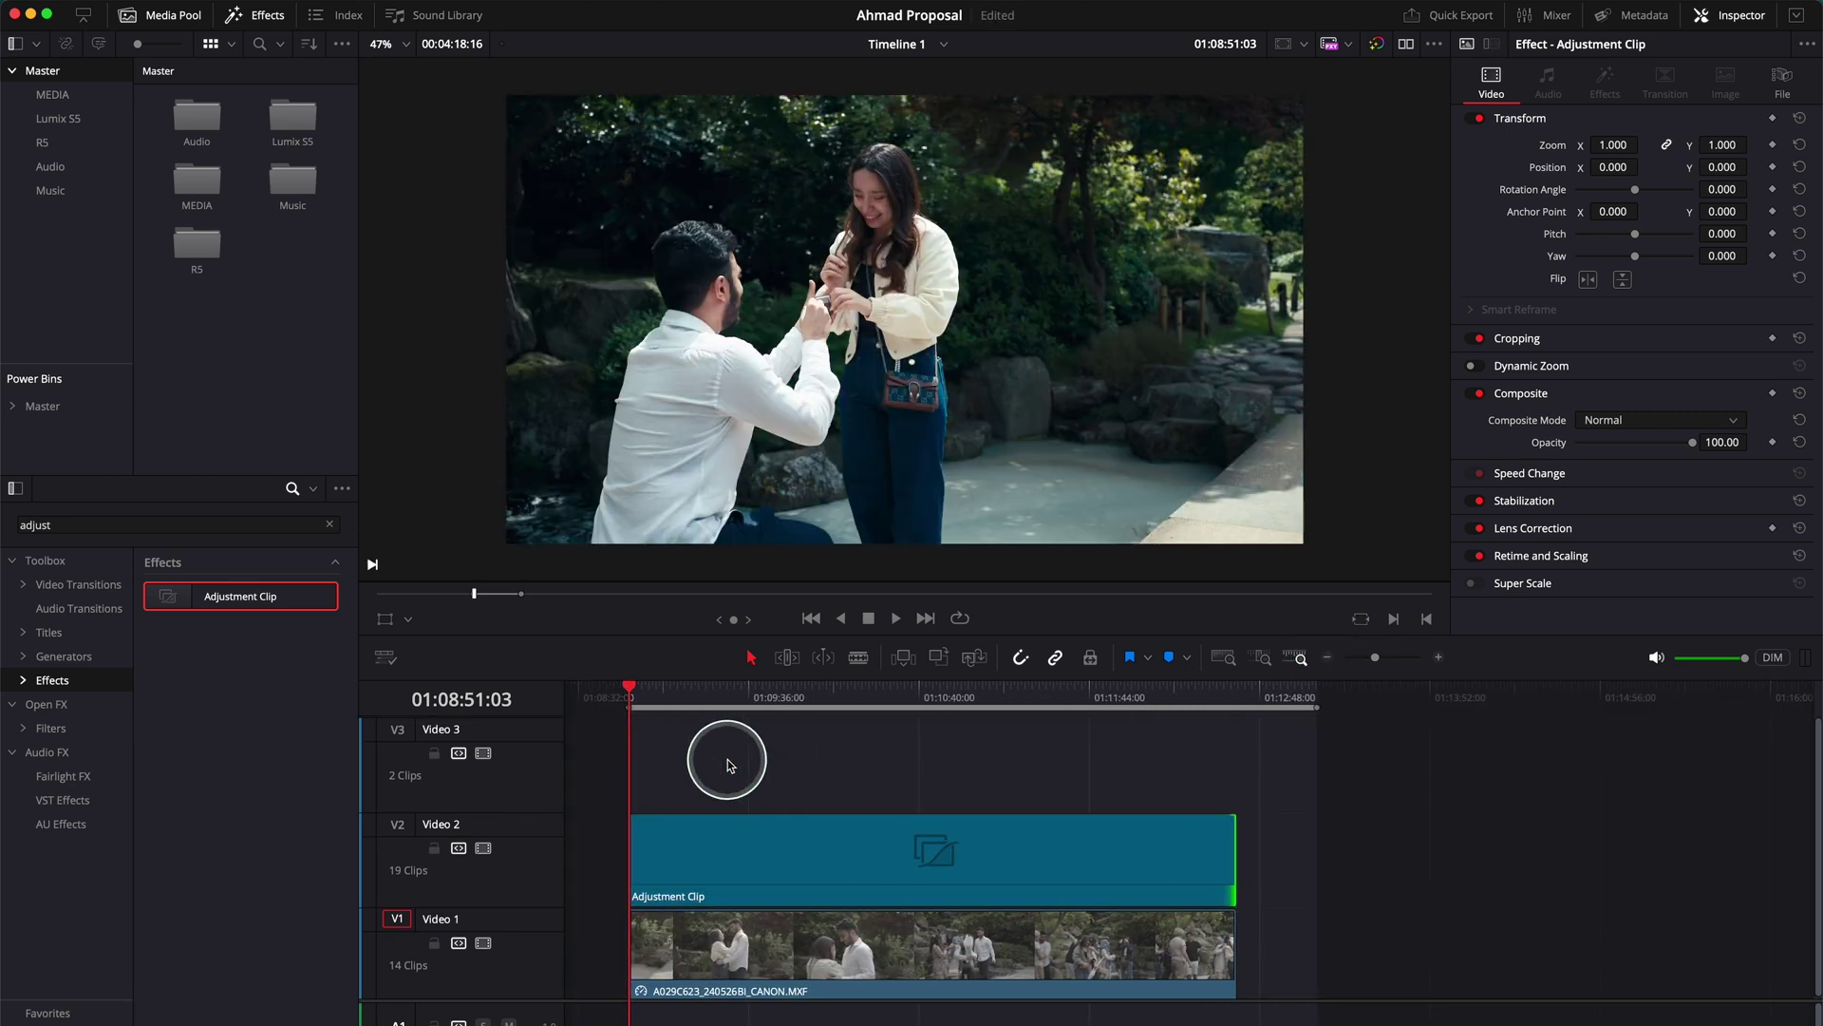
pyautogui.moveTo(631, 688)
pyautogui.mouseDown()
pyautogui.moveTo(750, 700)
pyautogui.moveTo(631, 704)
pyautogui.mouseUp()
pyautogui.click(700, 867)
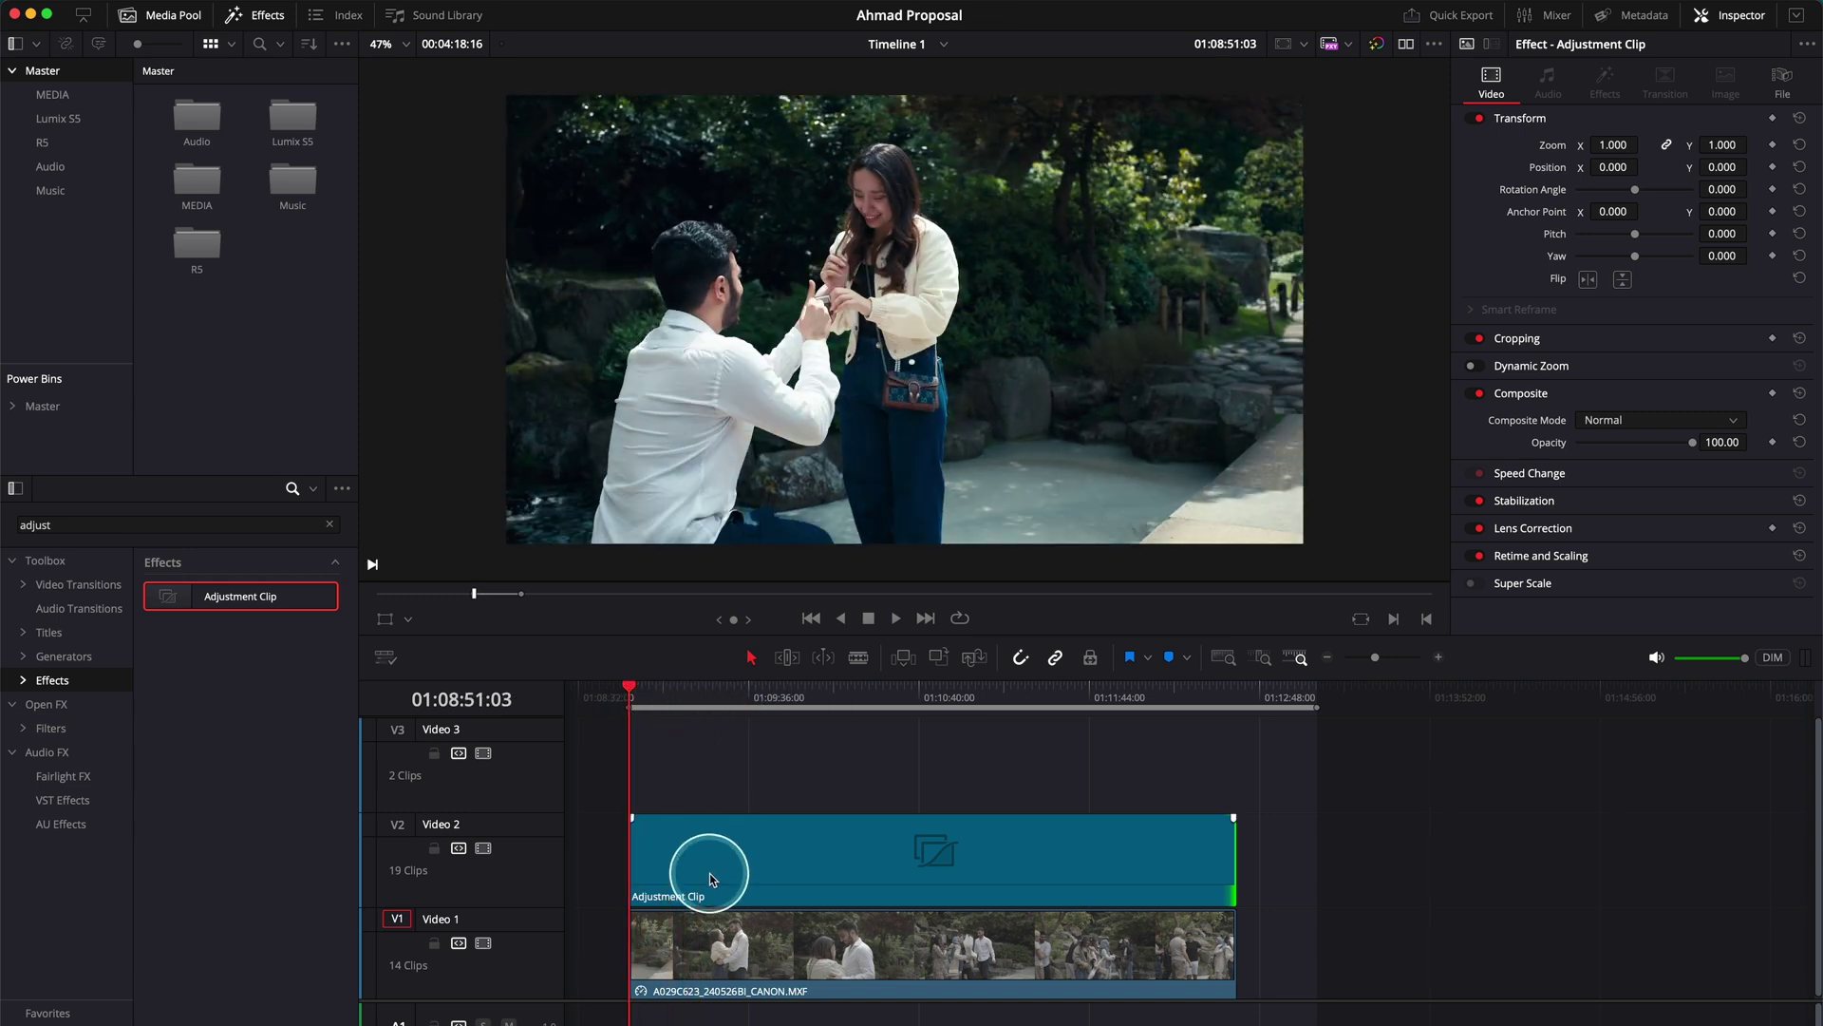
pyautogui.click(768, 952)
# - Expand the Adjustment Clip's Cropping section in the Inspector, with all crop values at 0.000
pyautogui.click(714, 885)
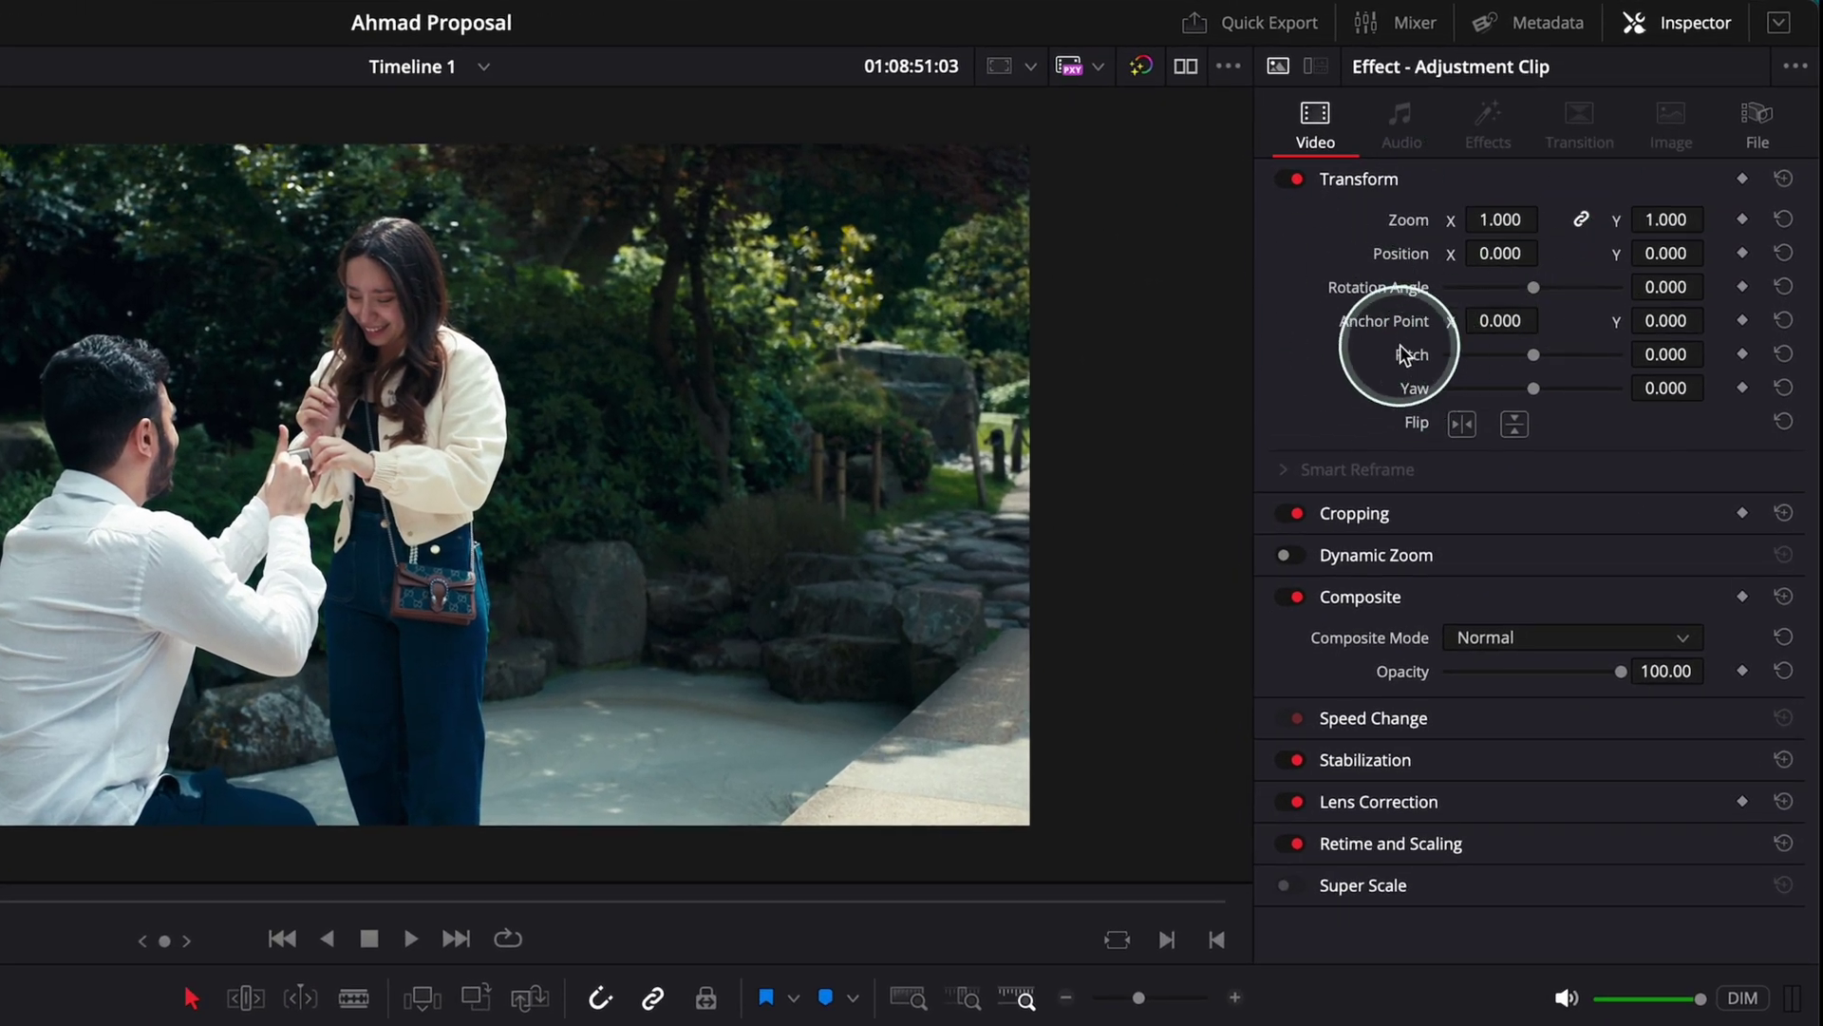
pyautogui.click(1355, 513)
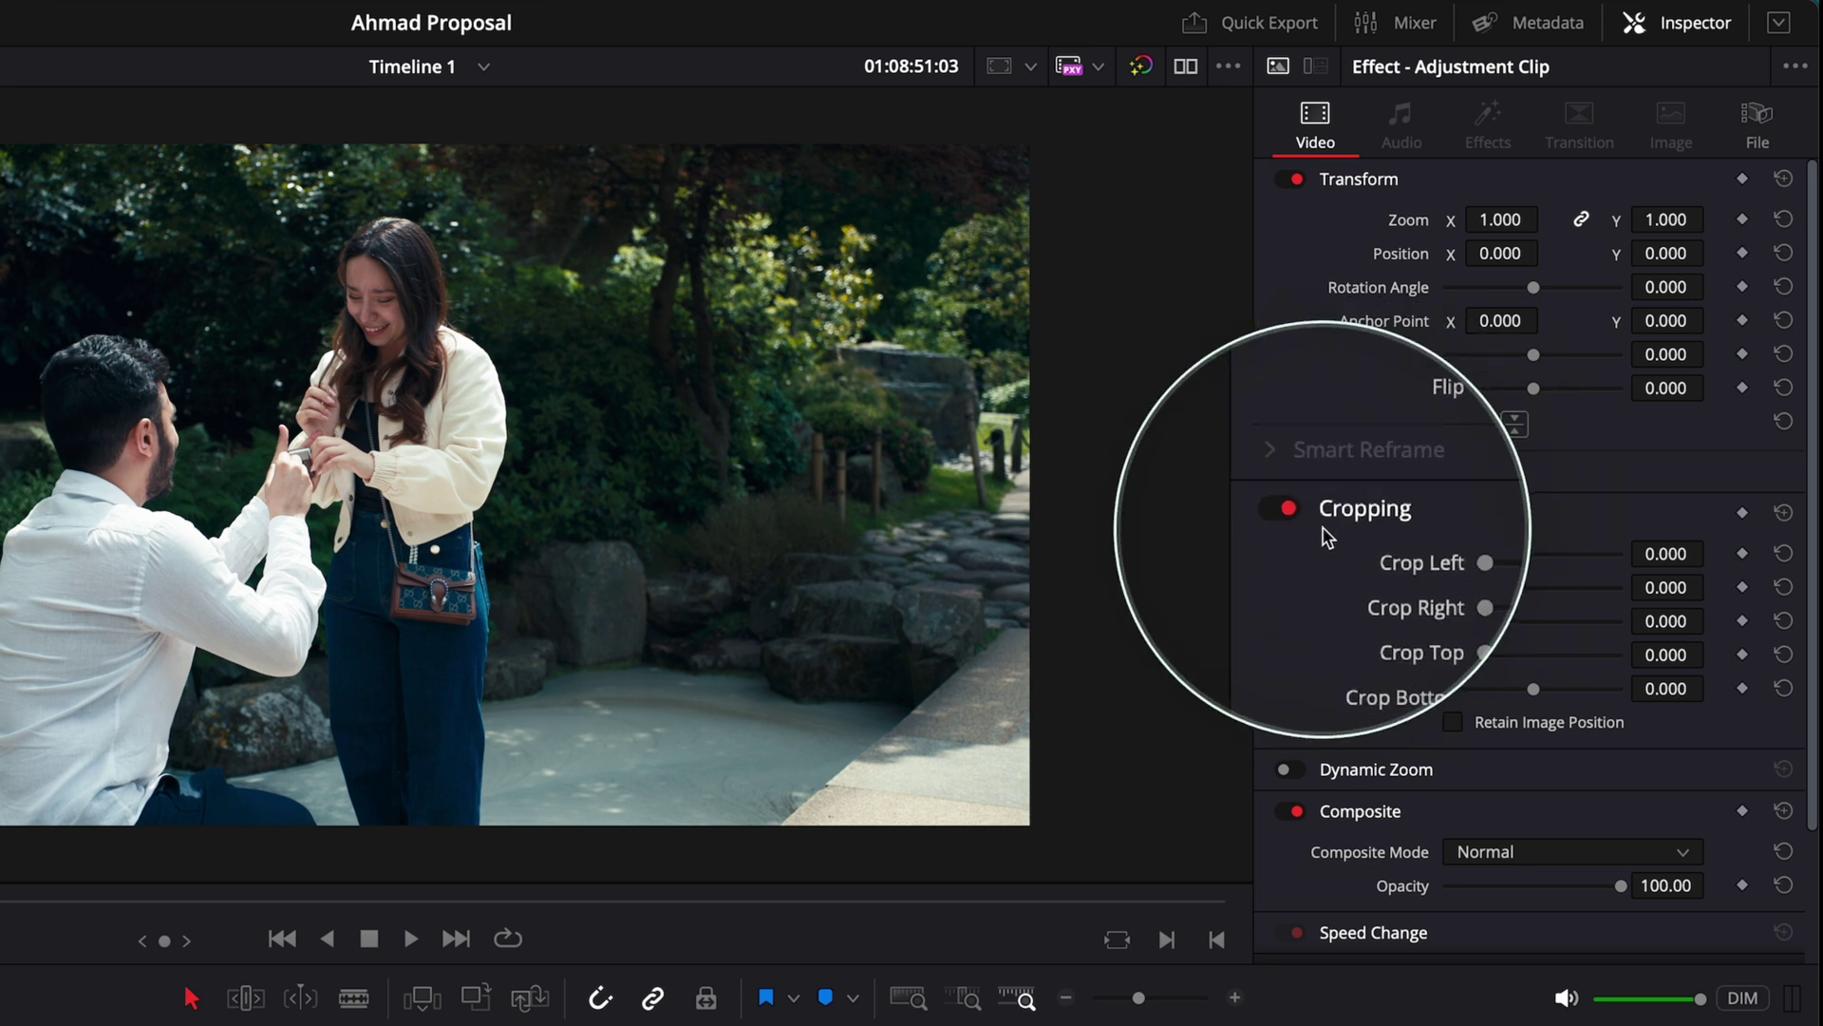
pyautogui.click(1297, 514)
pyautogui.click(1298, 514)
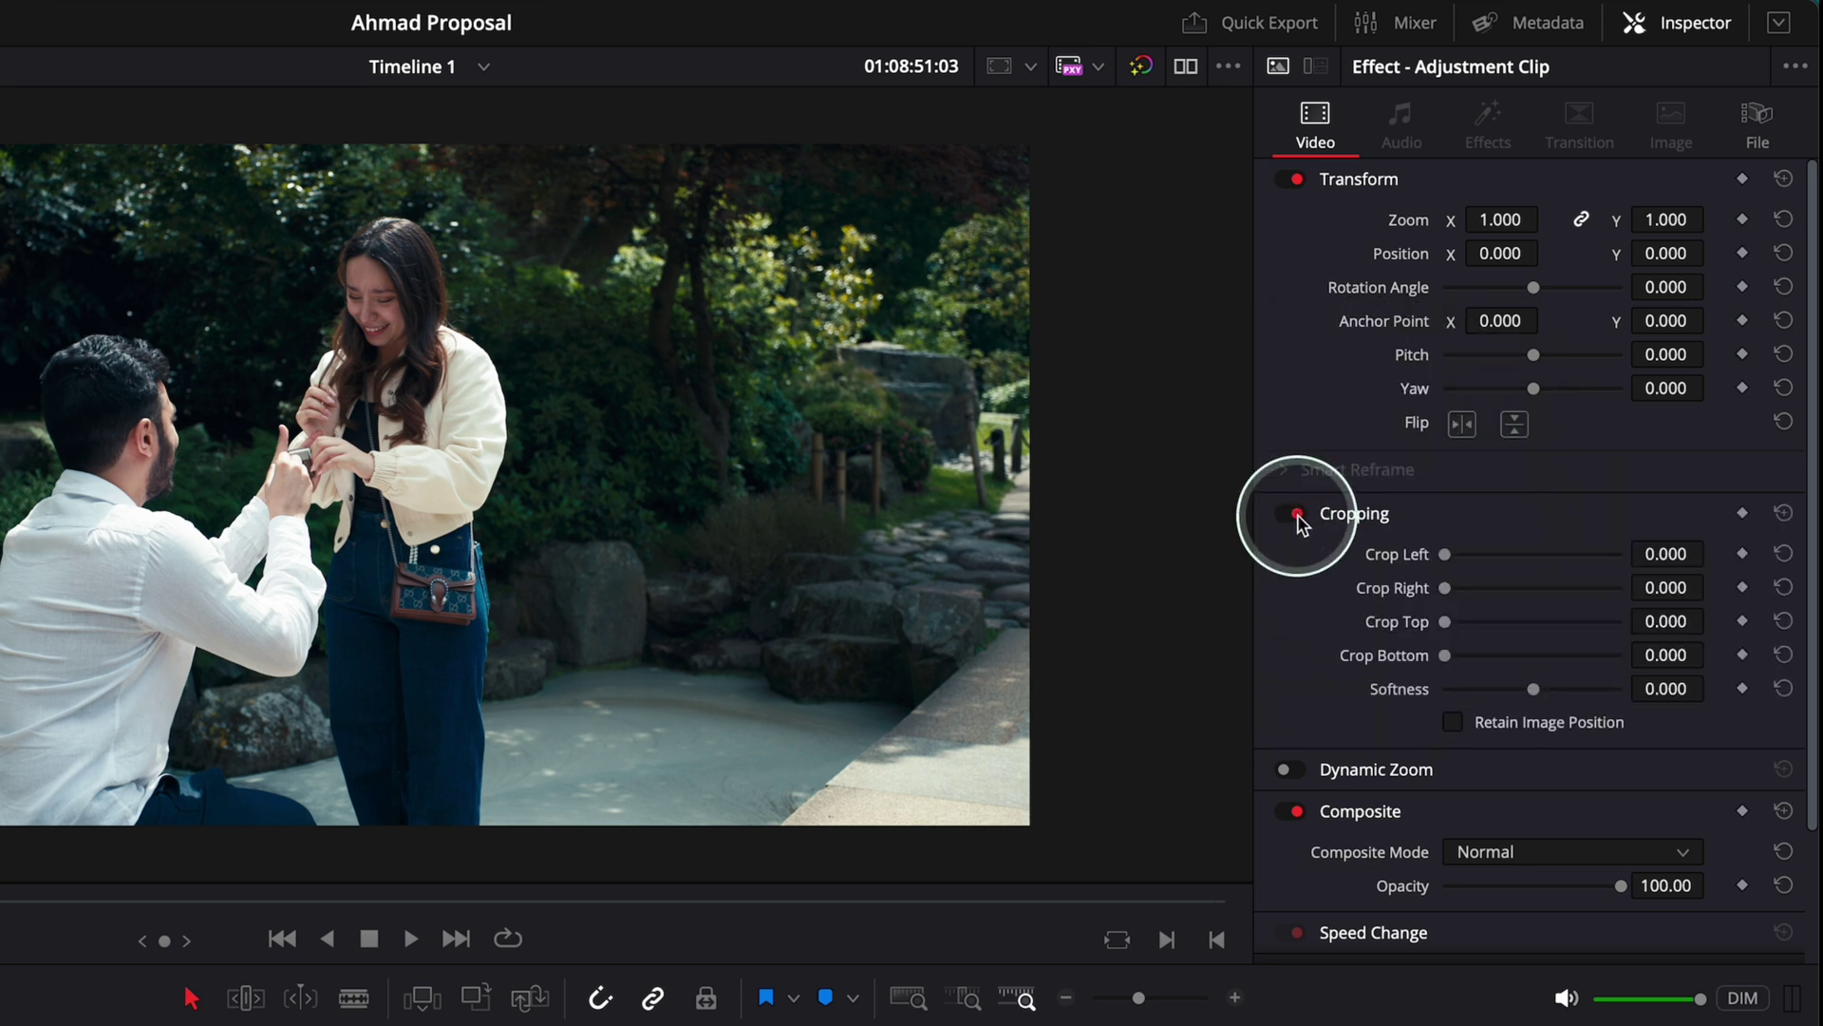
pyautogui.scroll(-1, 1353, 527)
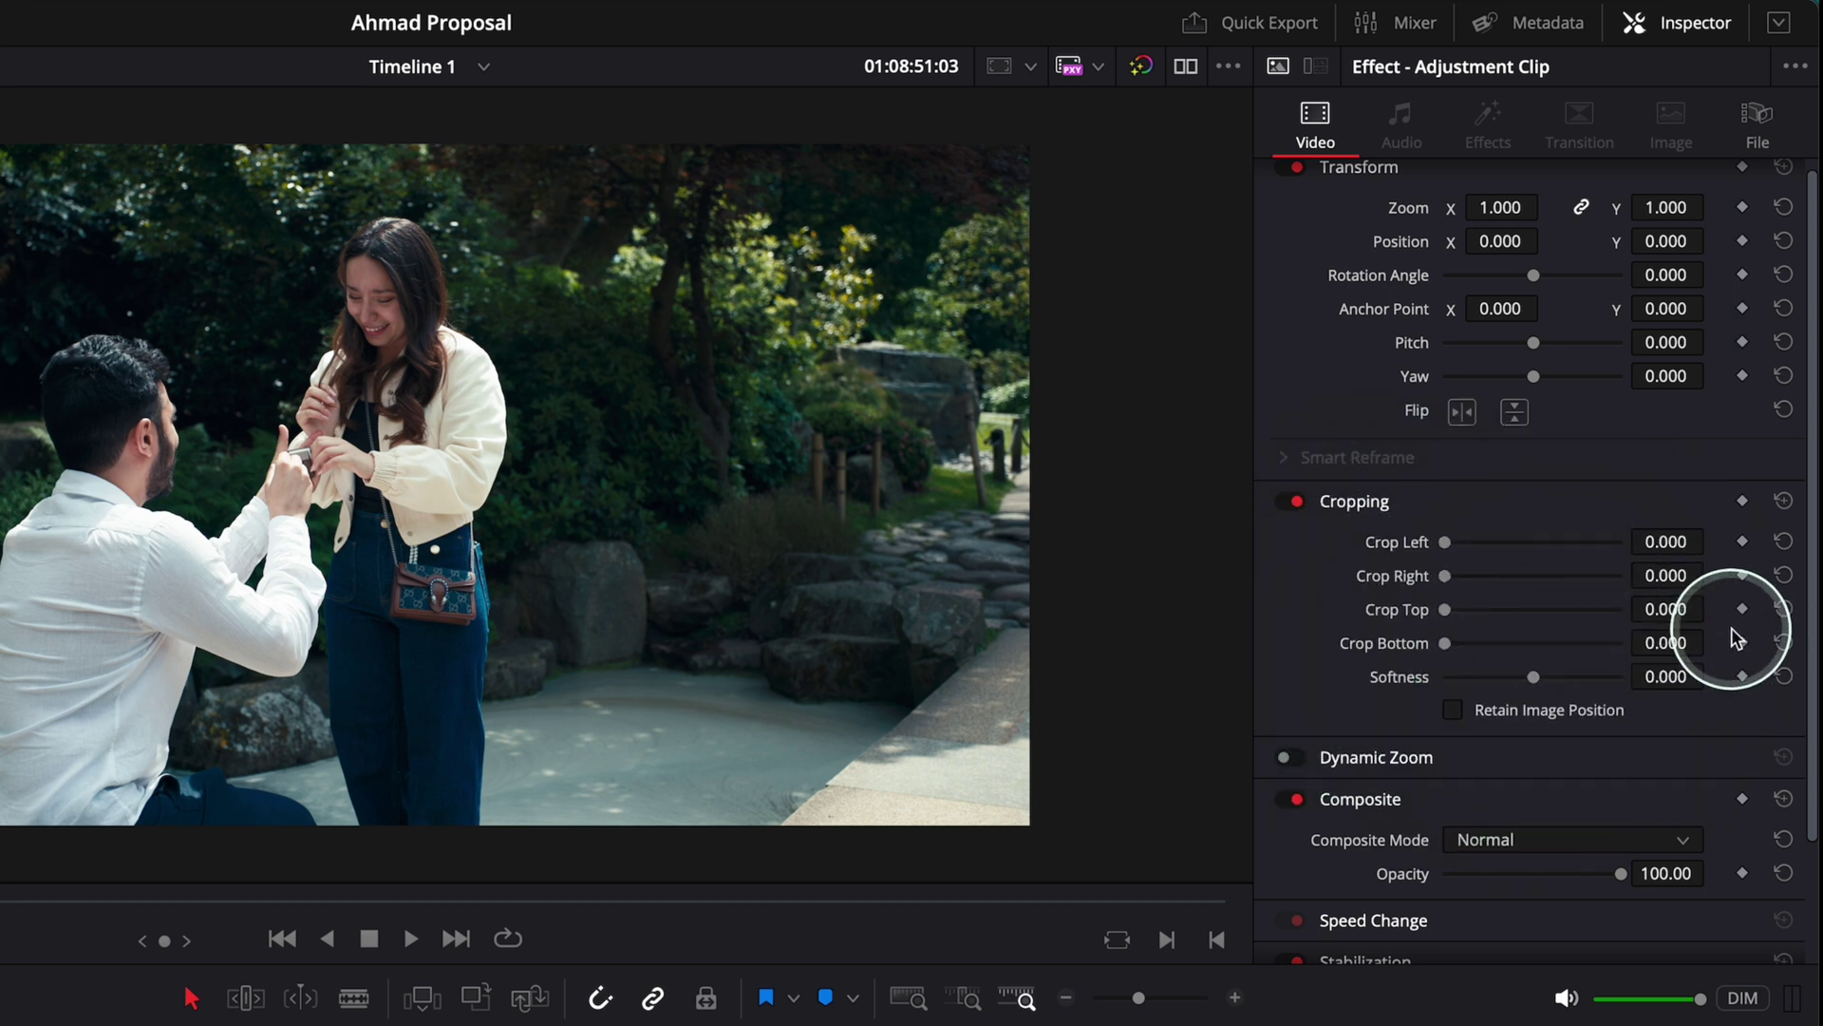
# - Enter 325 for both Crop Top and Crop Bottom in the Adjustment Clip's Cropping settings
pyautogui.moveTo(1669, 609); pyautogui.dragTo(744, 848)
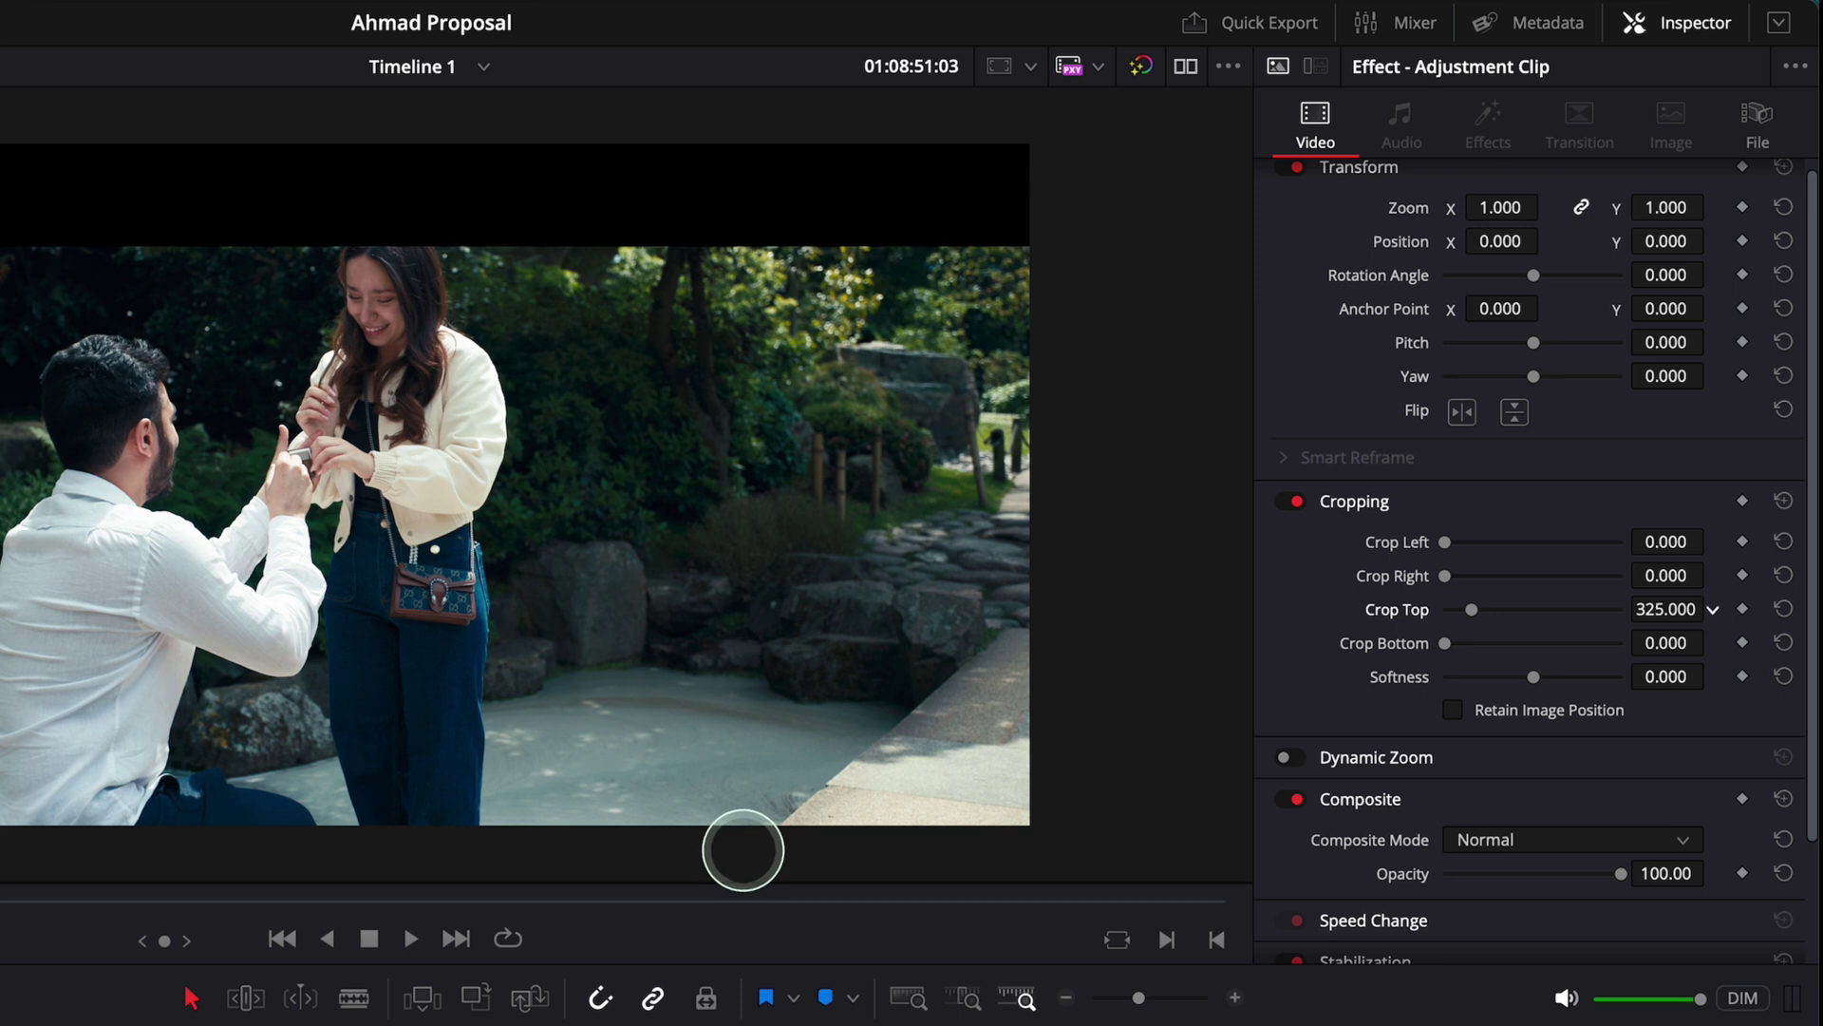
pyautogui.click(1660, 612)
pyautogui.click(1651, 609)
pyautogui.press('BackSpace')
pyautogui.write('3')
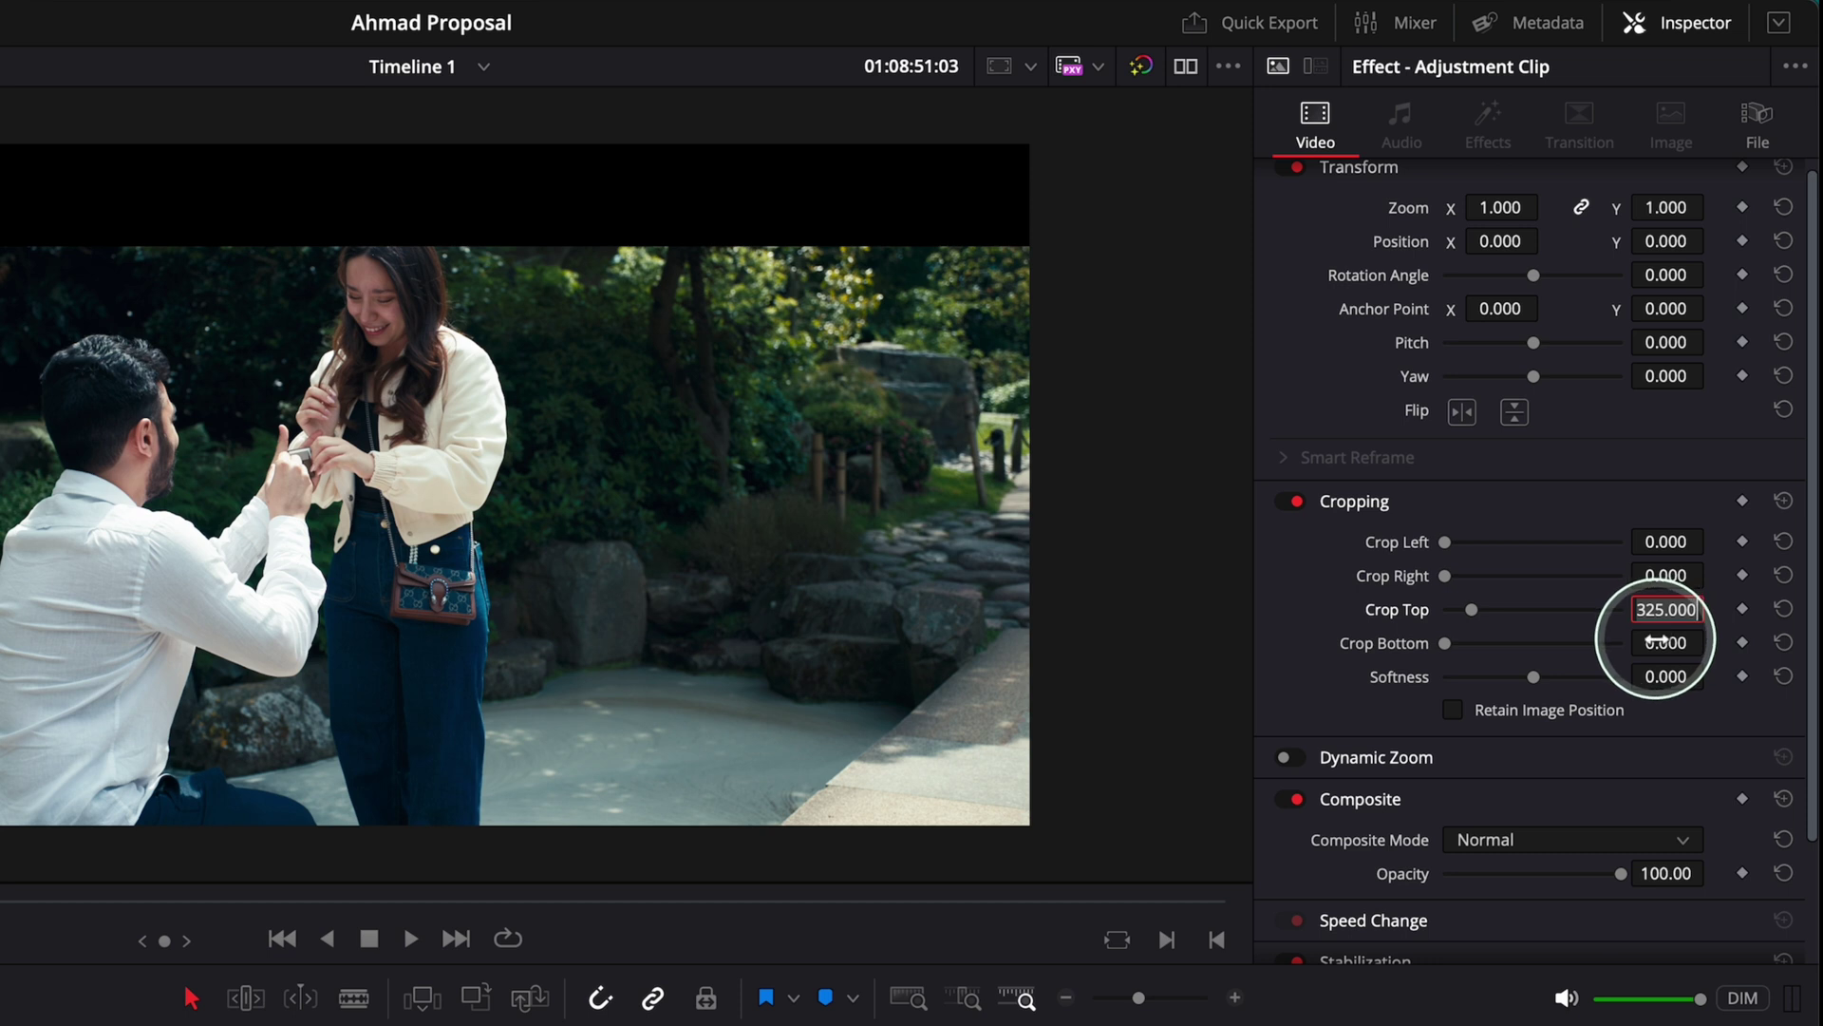
pyautogui.click(1657, 642)
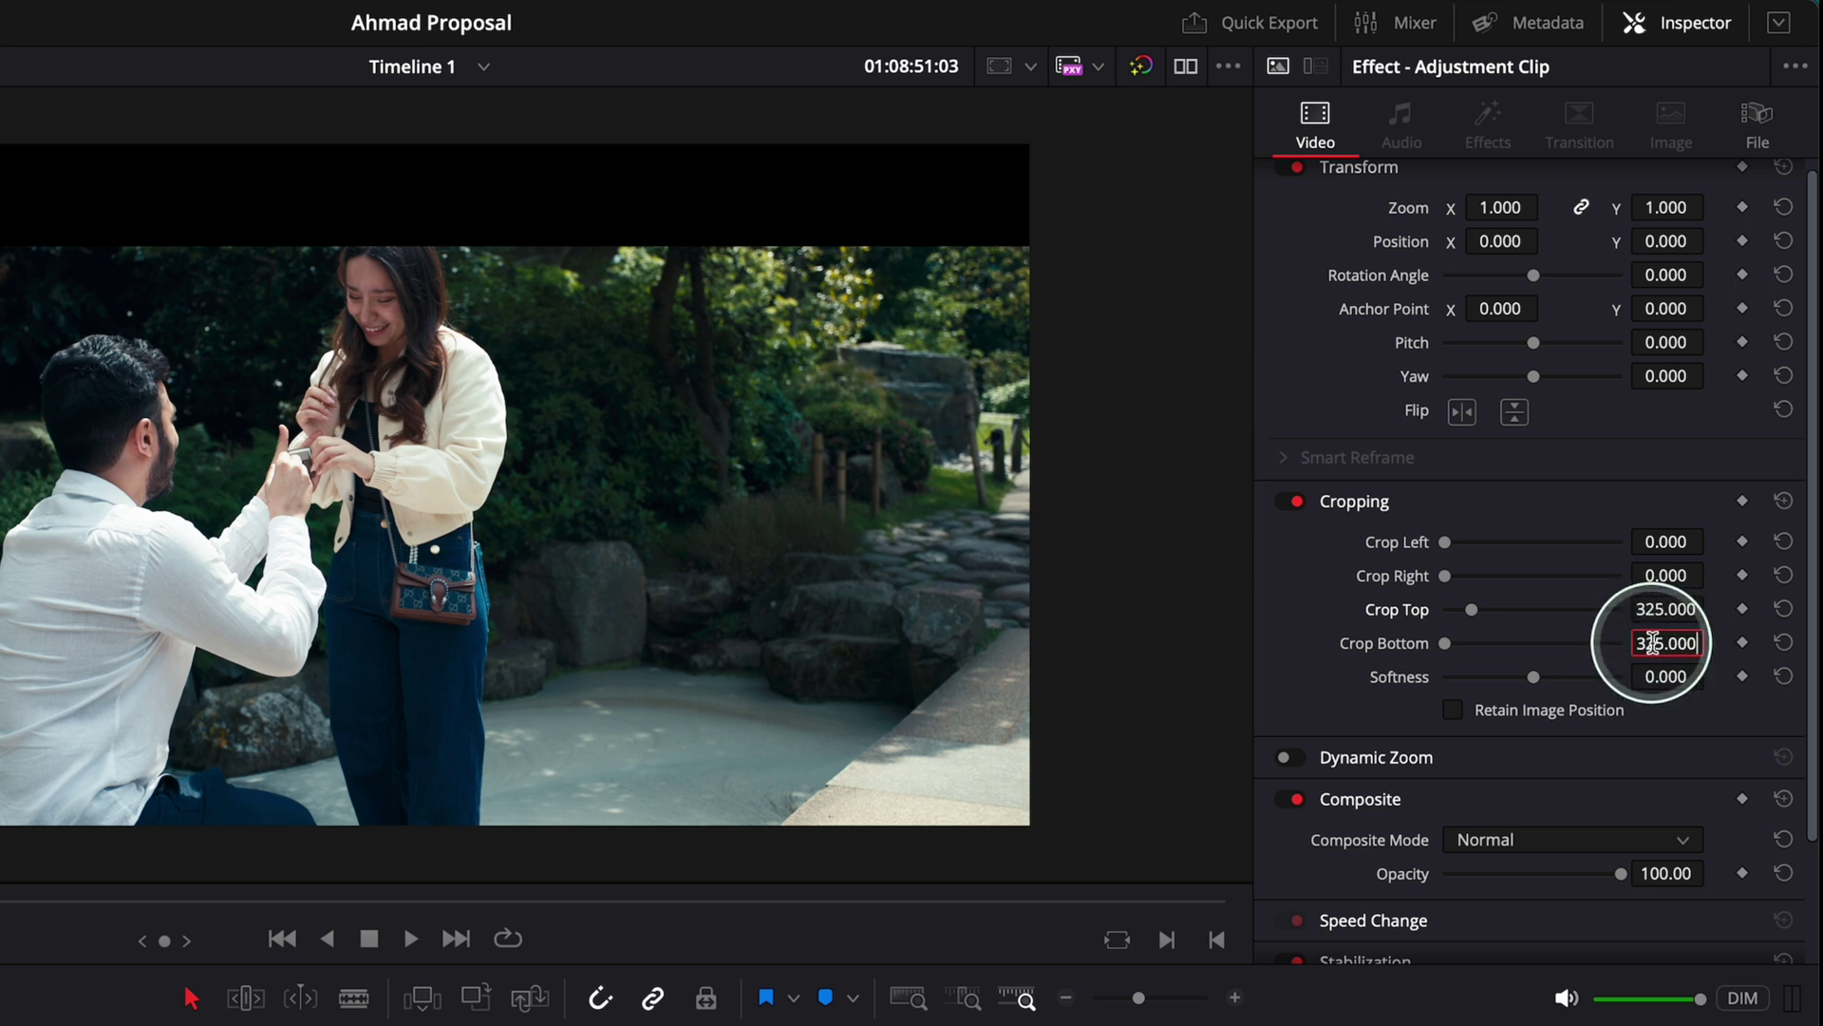
pyautogui.press('Return')
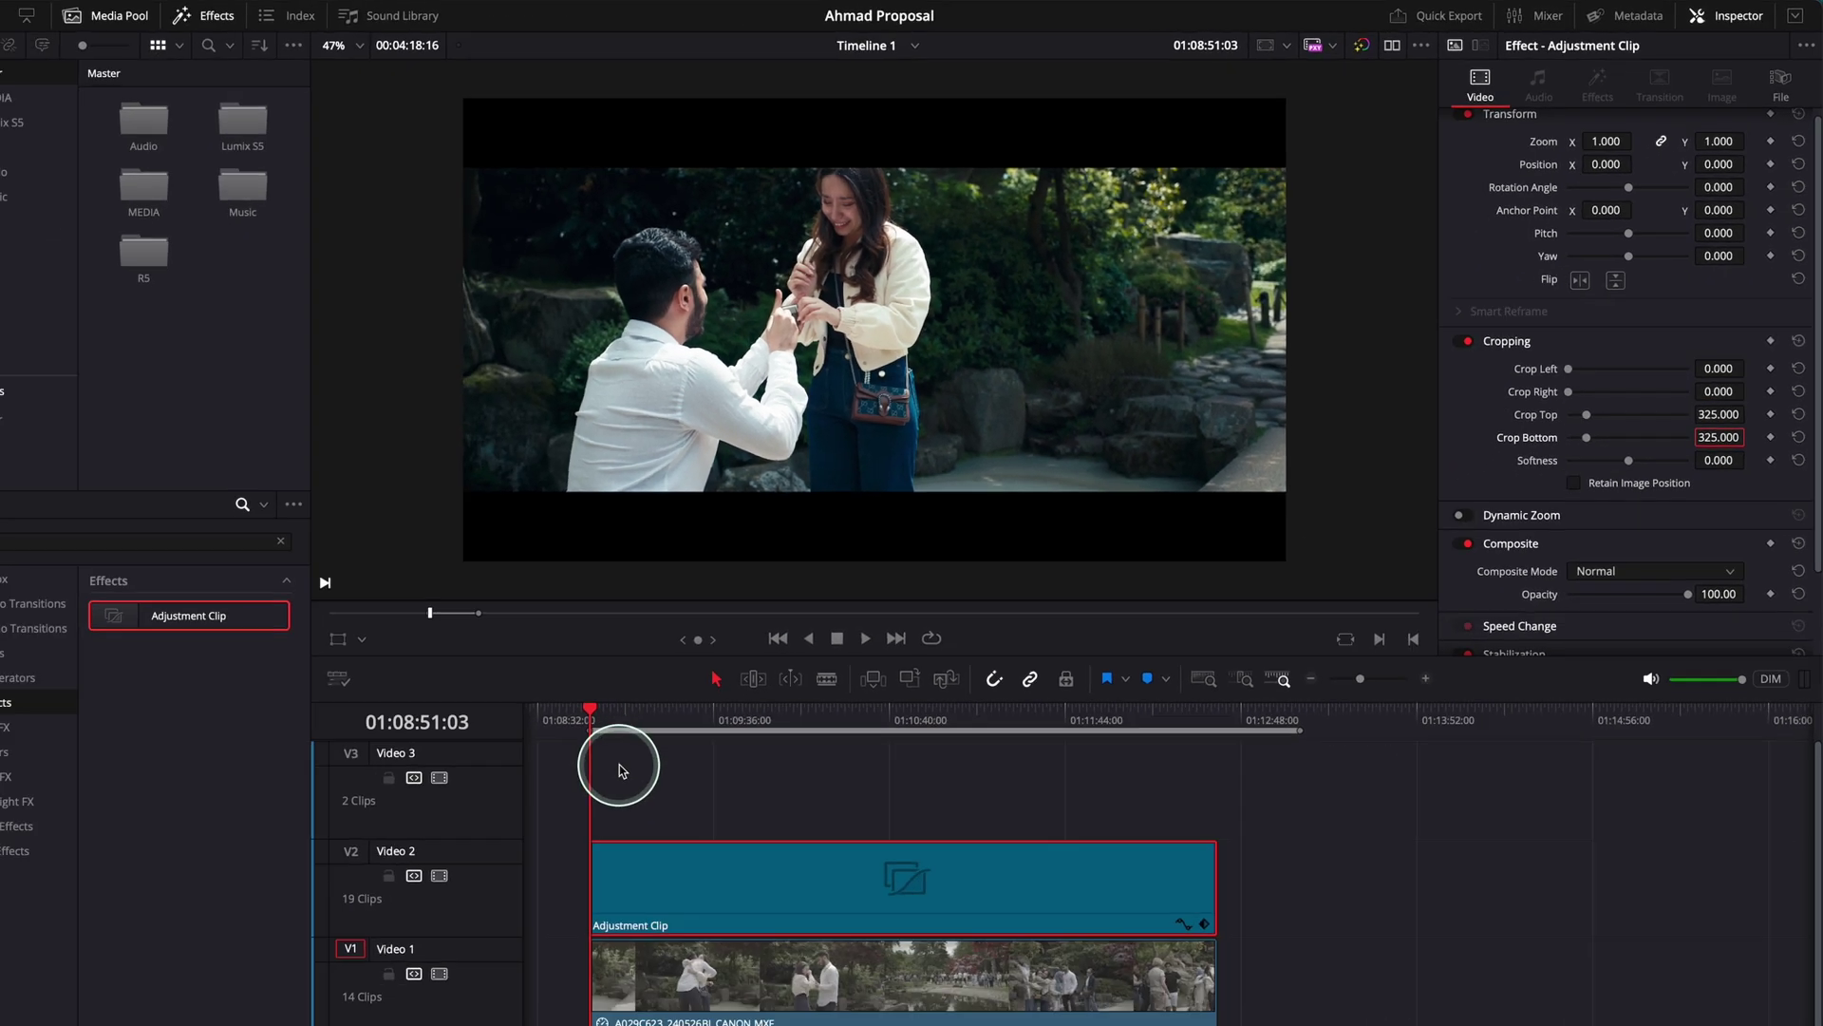
# - Preview the letterboxed footage, then reset Cropping so Crop Top and Bottom return to 0.000
pyautogui.moveTo(654, 700)
pyautogui.mouseDown()
pyautogui.moveTo(765, 696)
pyautogui.moveTo(662, 710)
pyautogui.mouseUp()
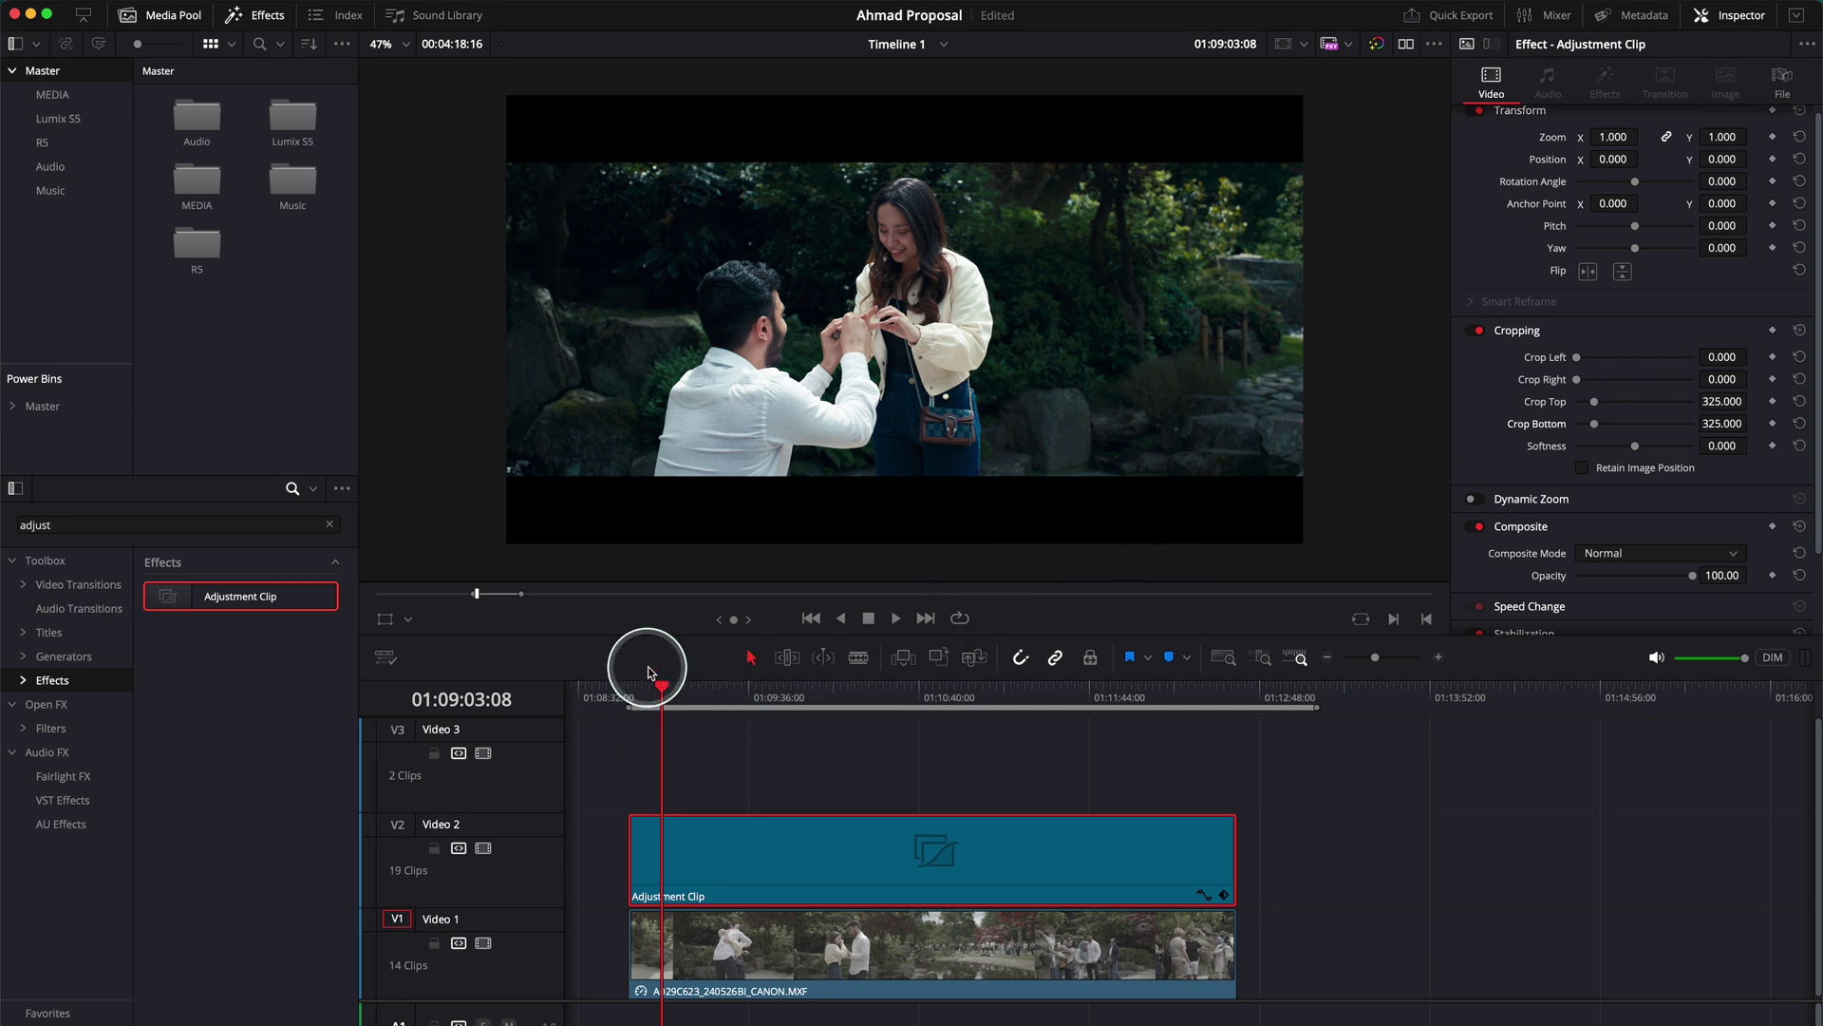
pyautogui.moveTo(656, 692); pyautogui.dragTo(632, 691)
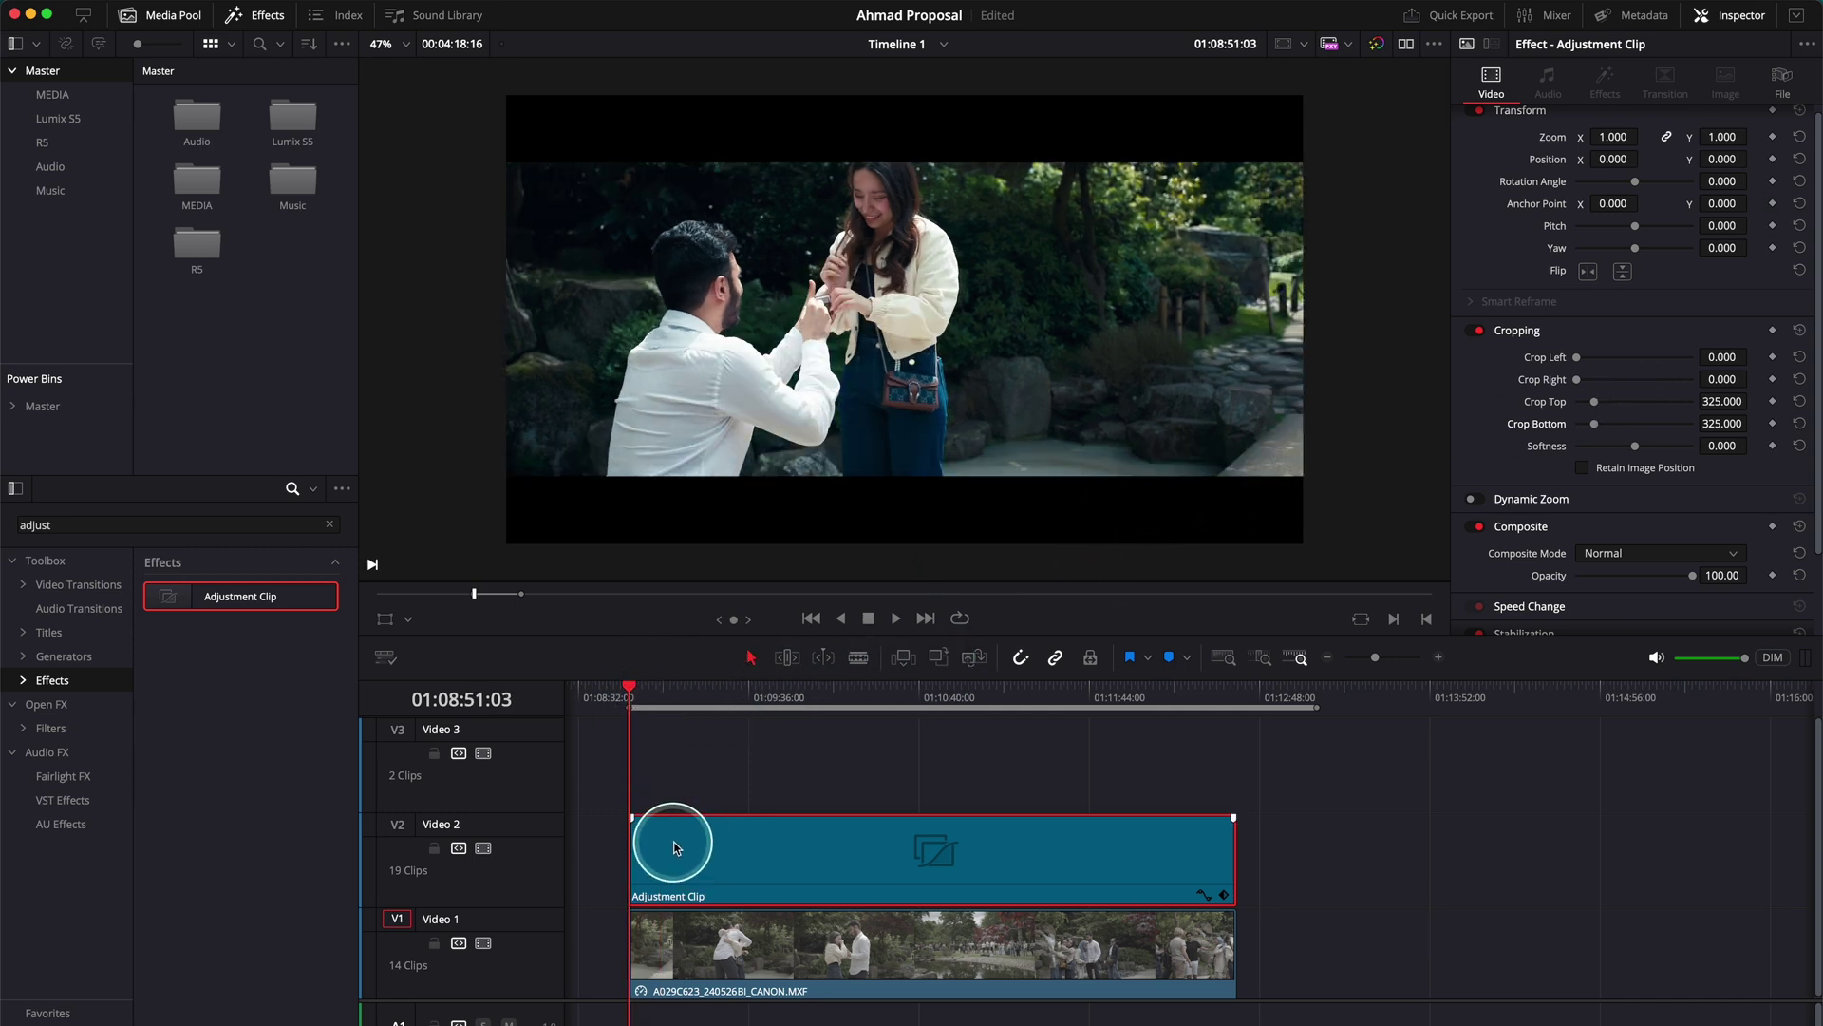
pyautogui.click(1800, 332)
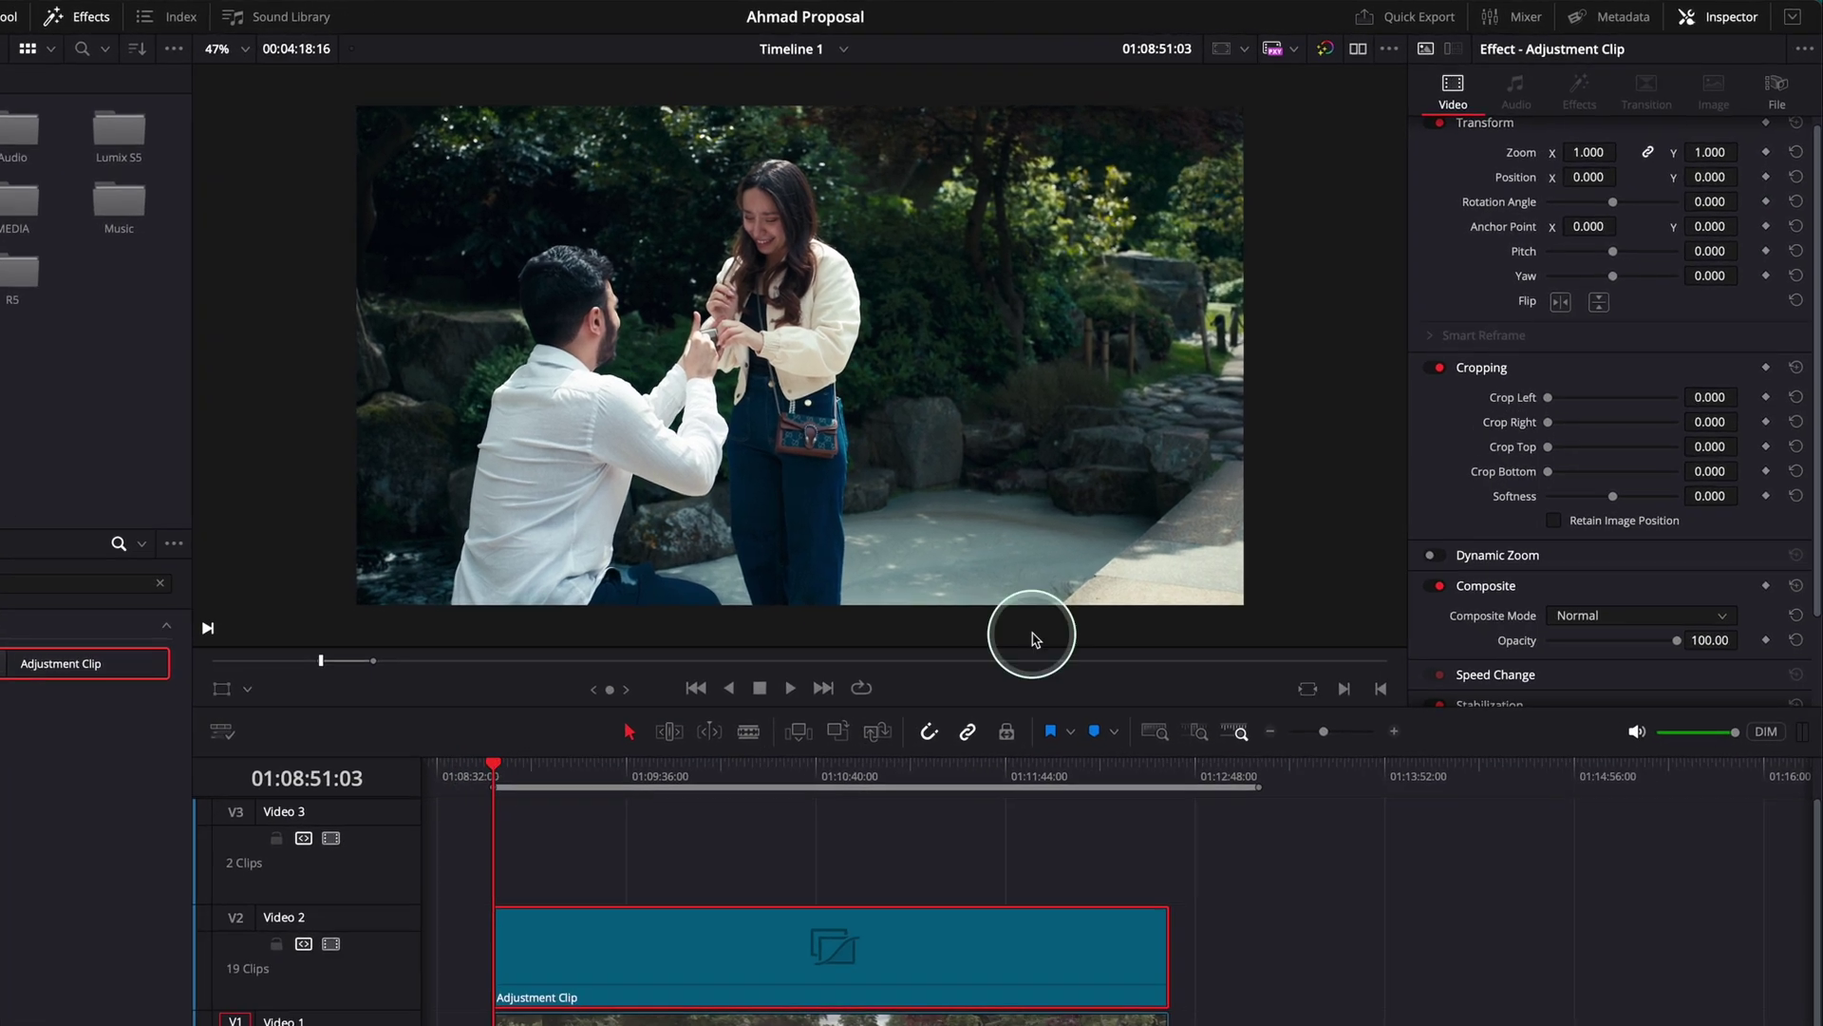
# - Add a zero-value Cropping keyframe at the clip start, then move the playhead to 01:08:51:18
pyautogui.scroll(1, 1766, 380)
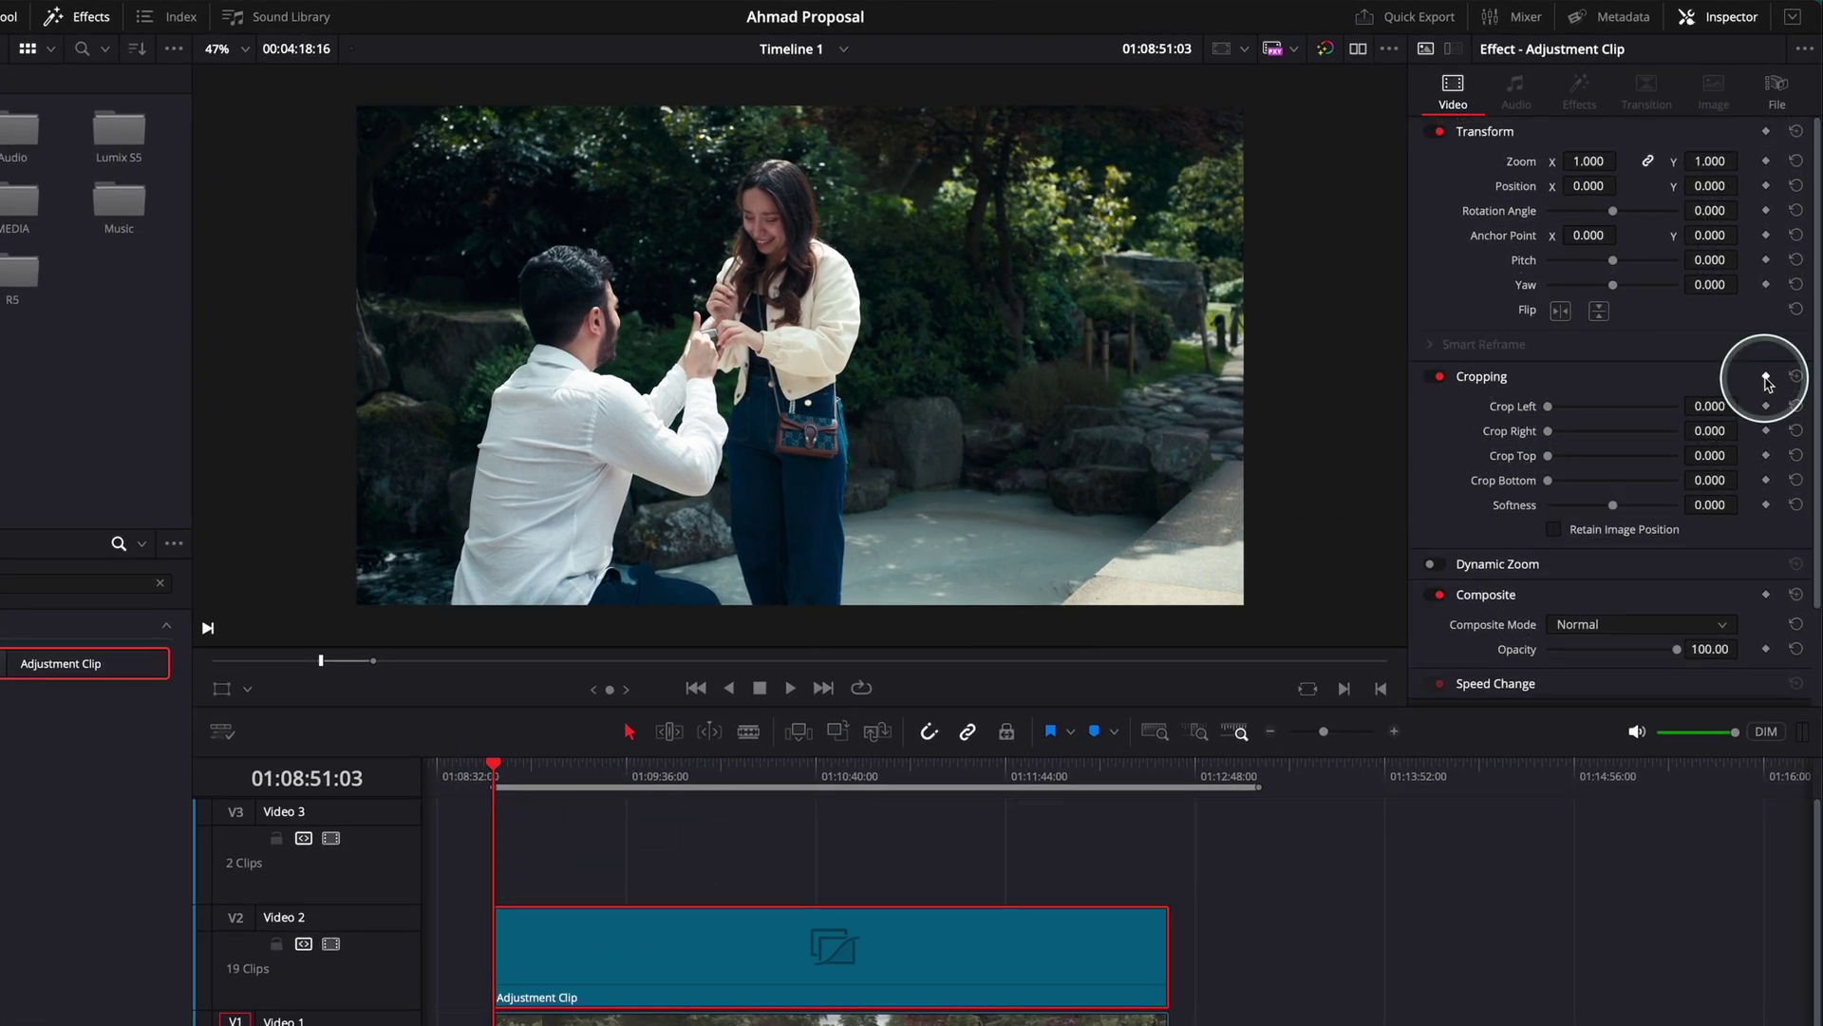
pyautogui.click(1766, 380)
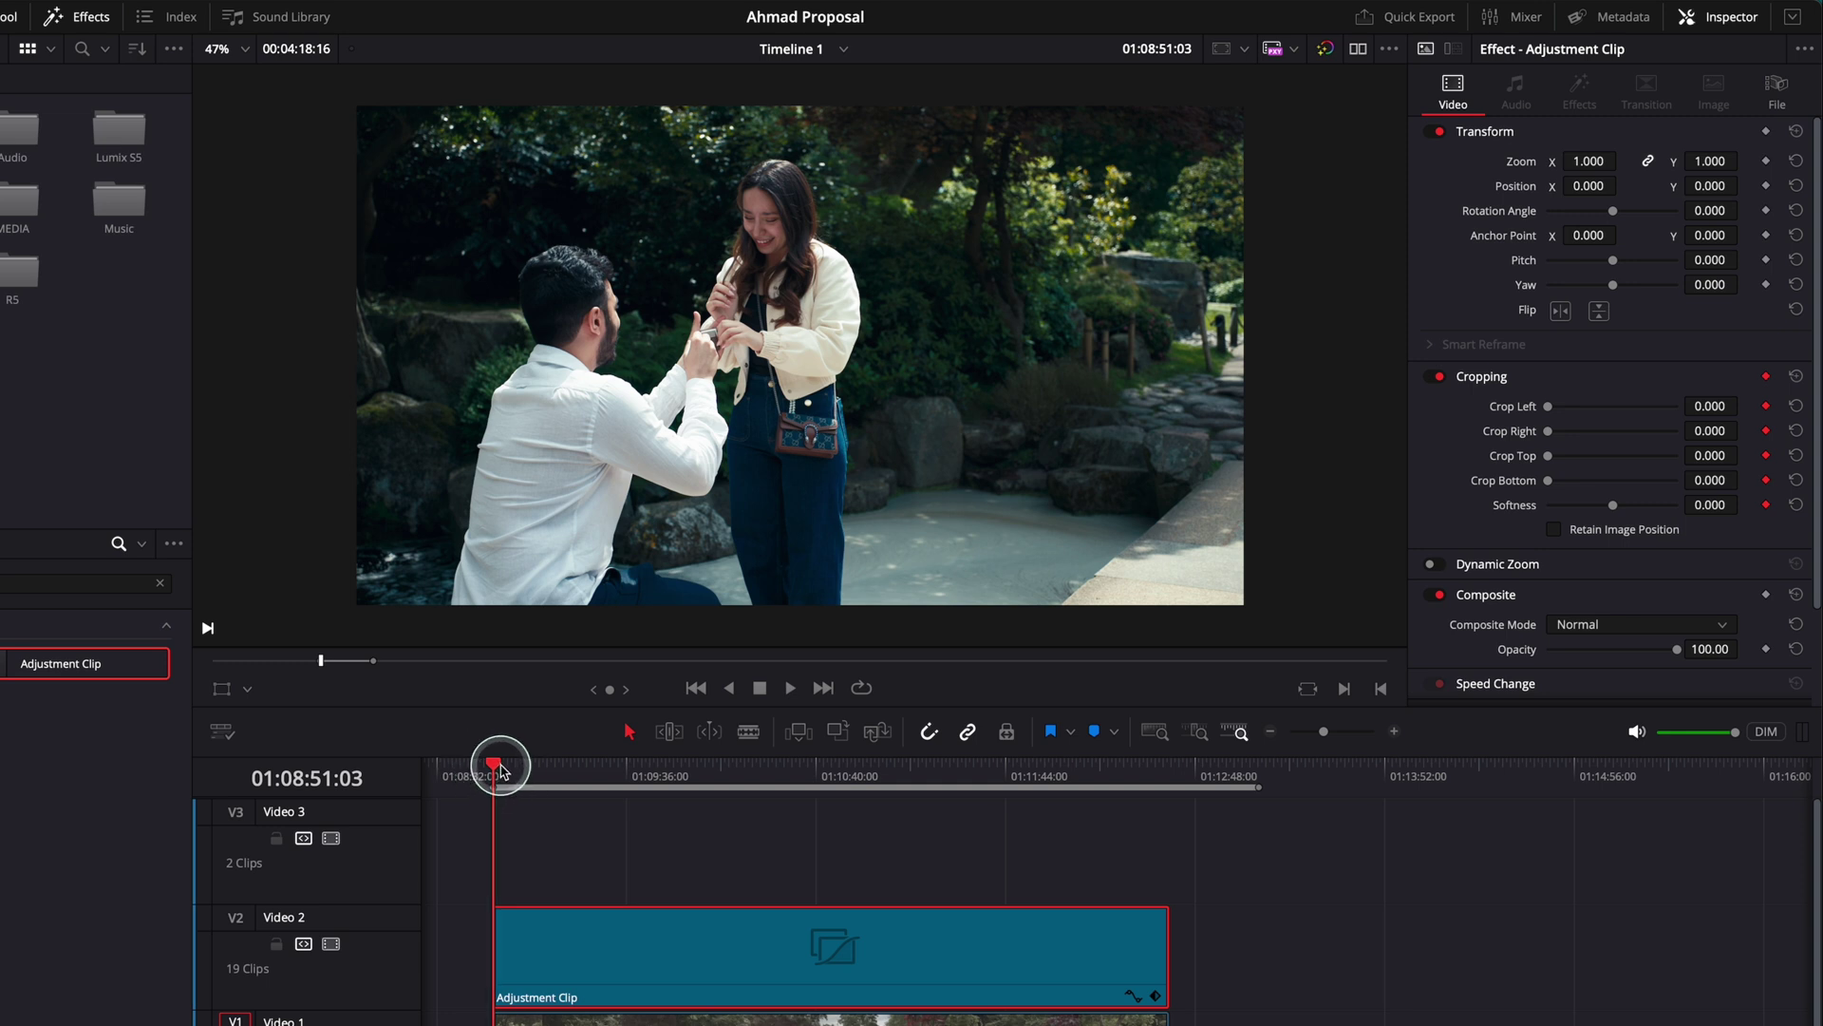
pyautogui.moveTo(503, 771); pyautogui.dragTo(501, 774)
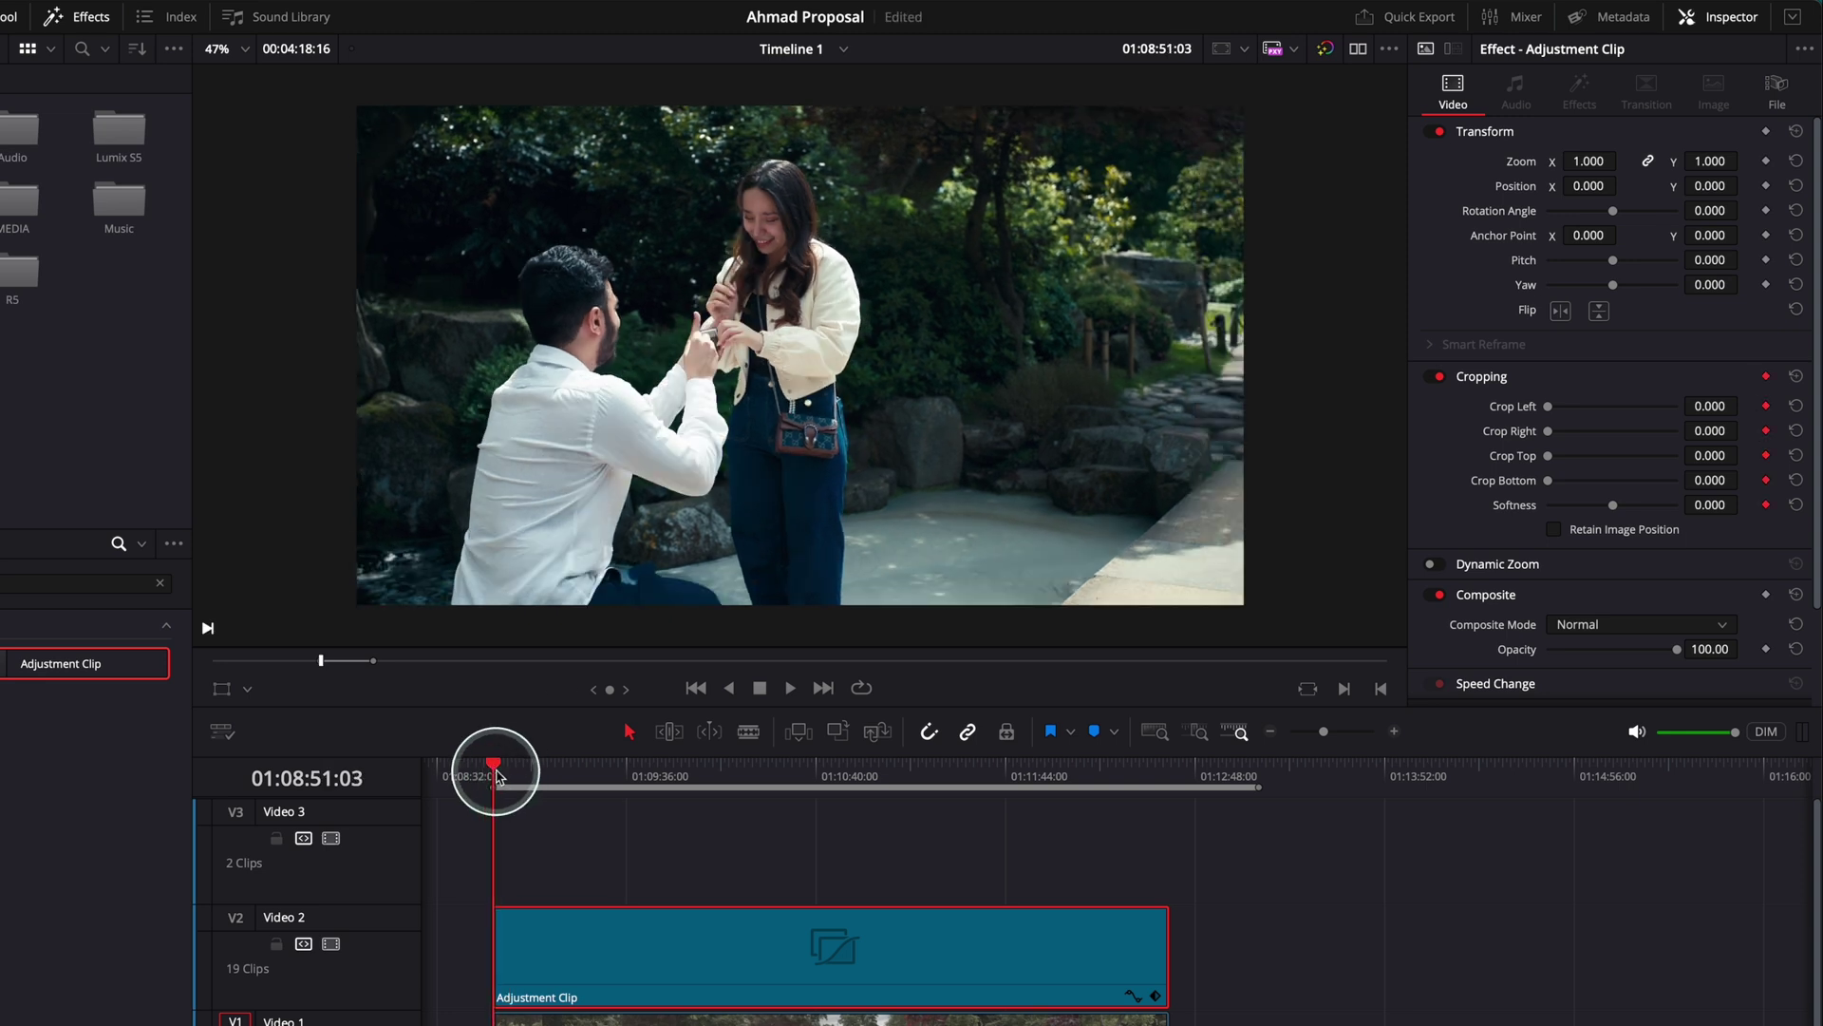
pyautogui.press('Right')
pyautogui.press('Right')
pyautogui.press('Right')
pyautogui.press('Right')
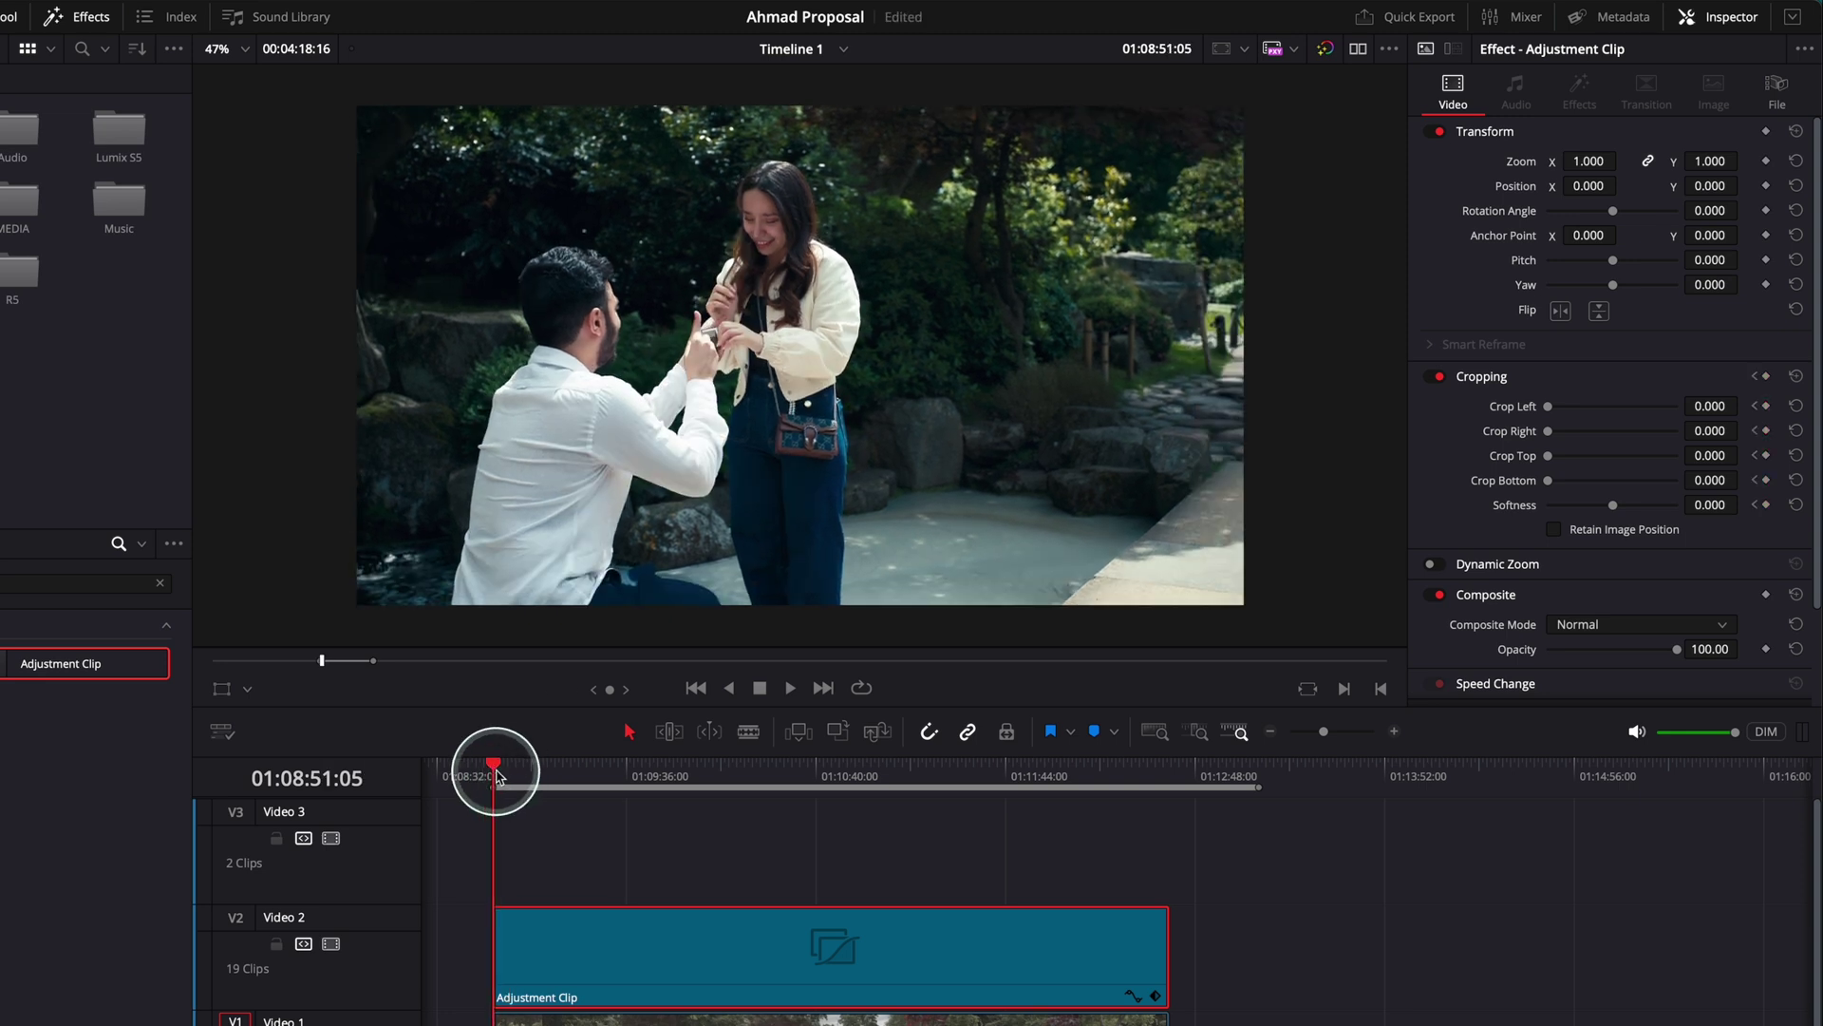
pyautogui.press('Right')
pyautogui.press('Right')
pyautogui.press('Right')
pyautogui.press('Right')
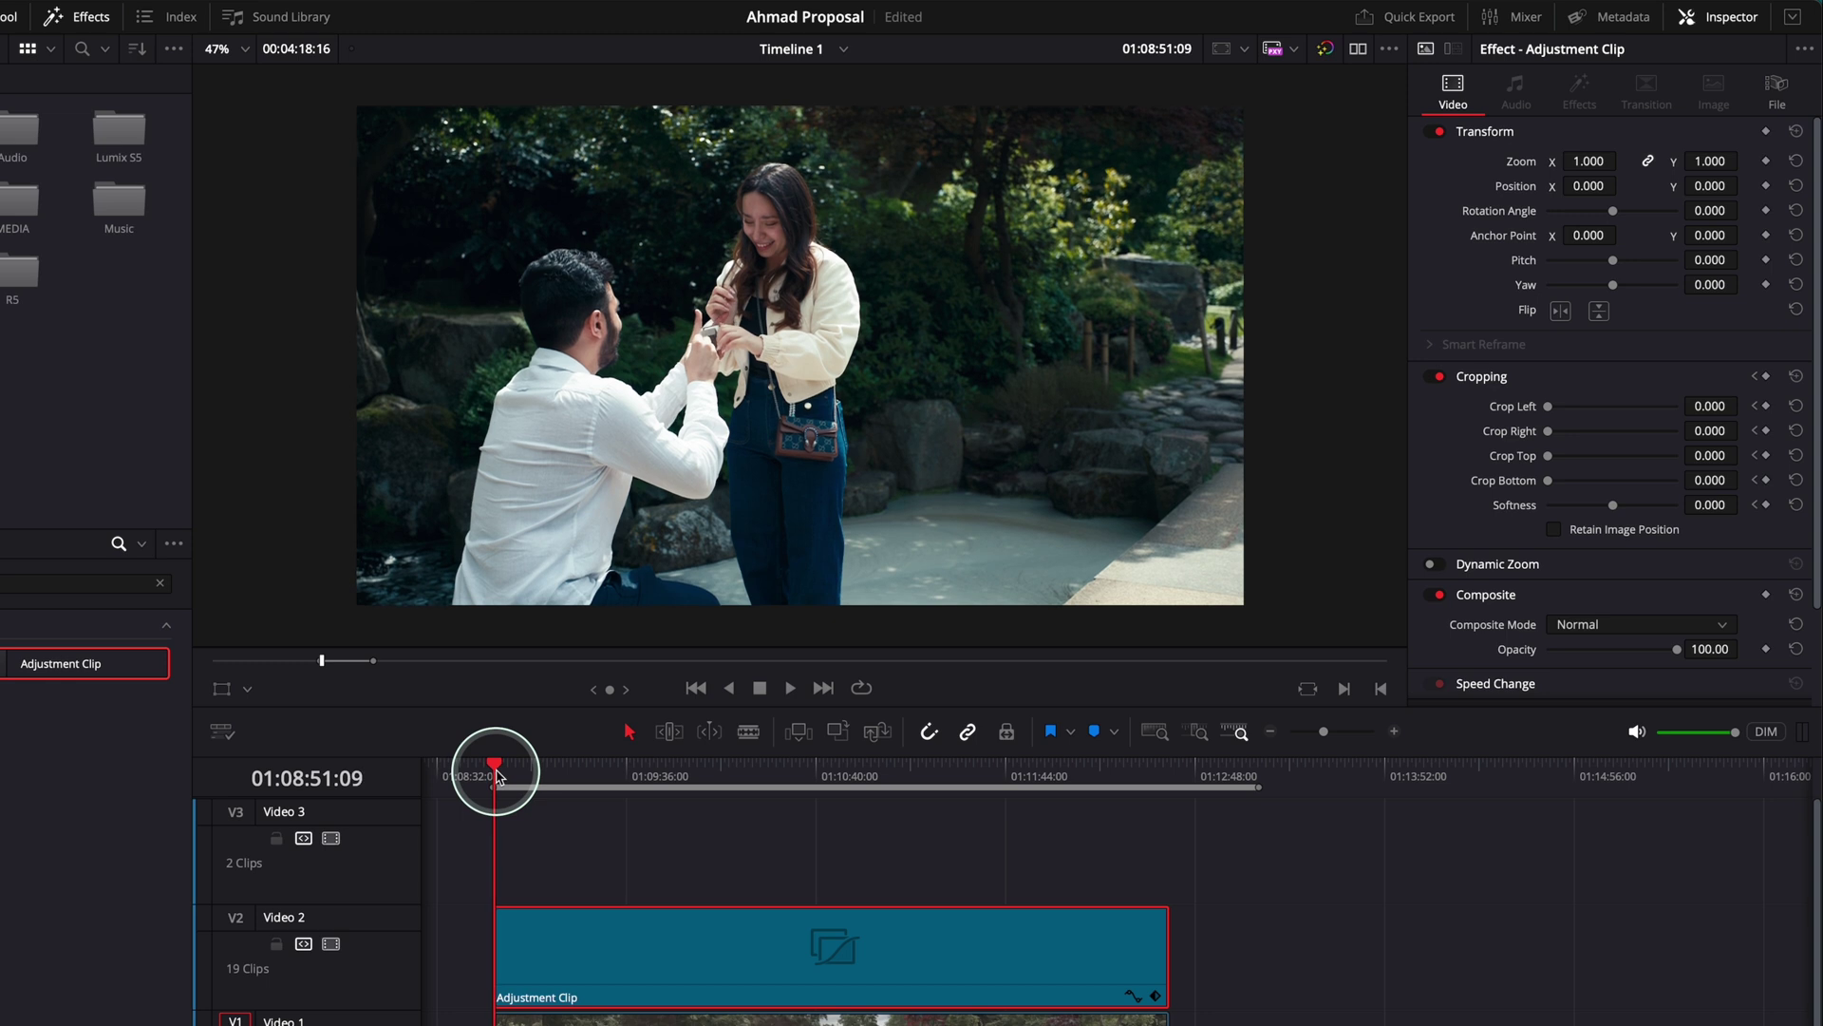
pyautogui.press('Right')
pyautogui.press('Right')
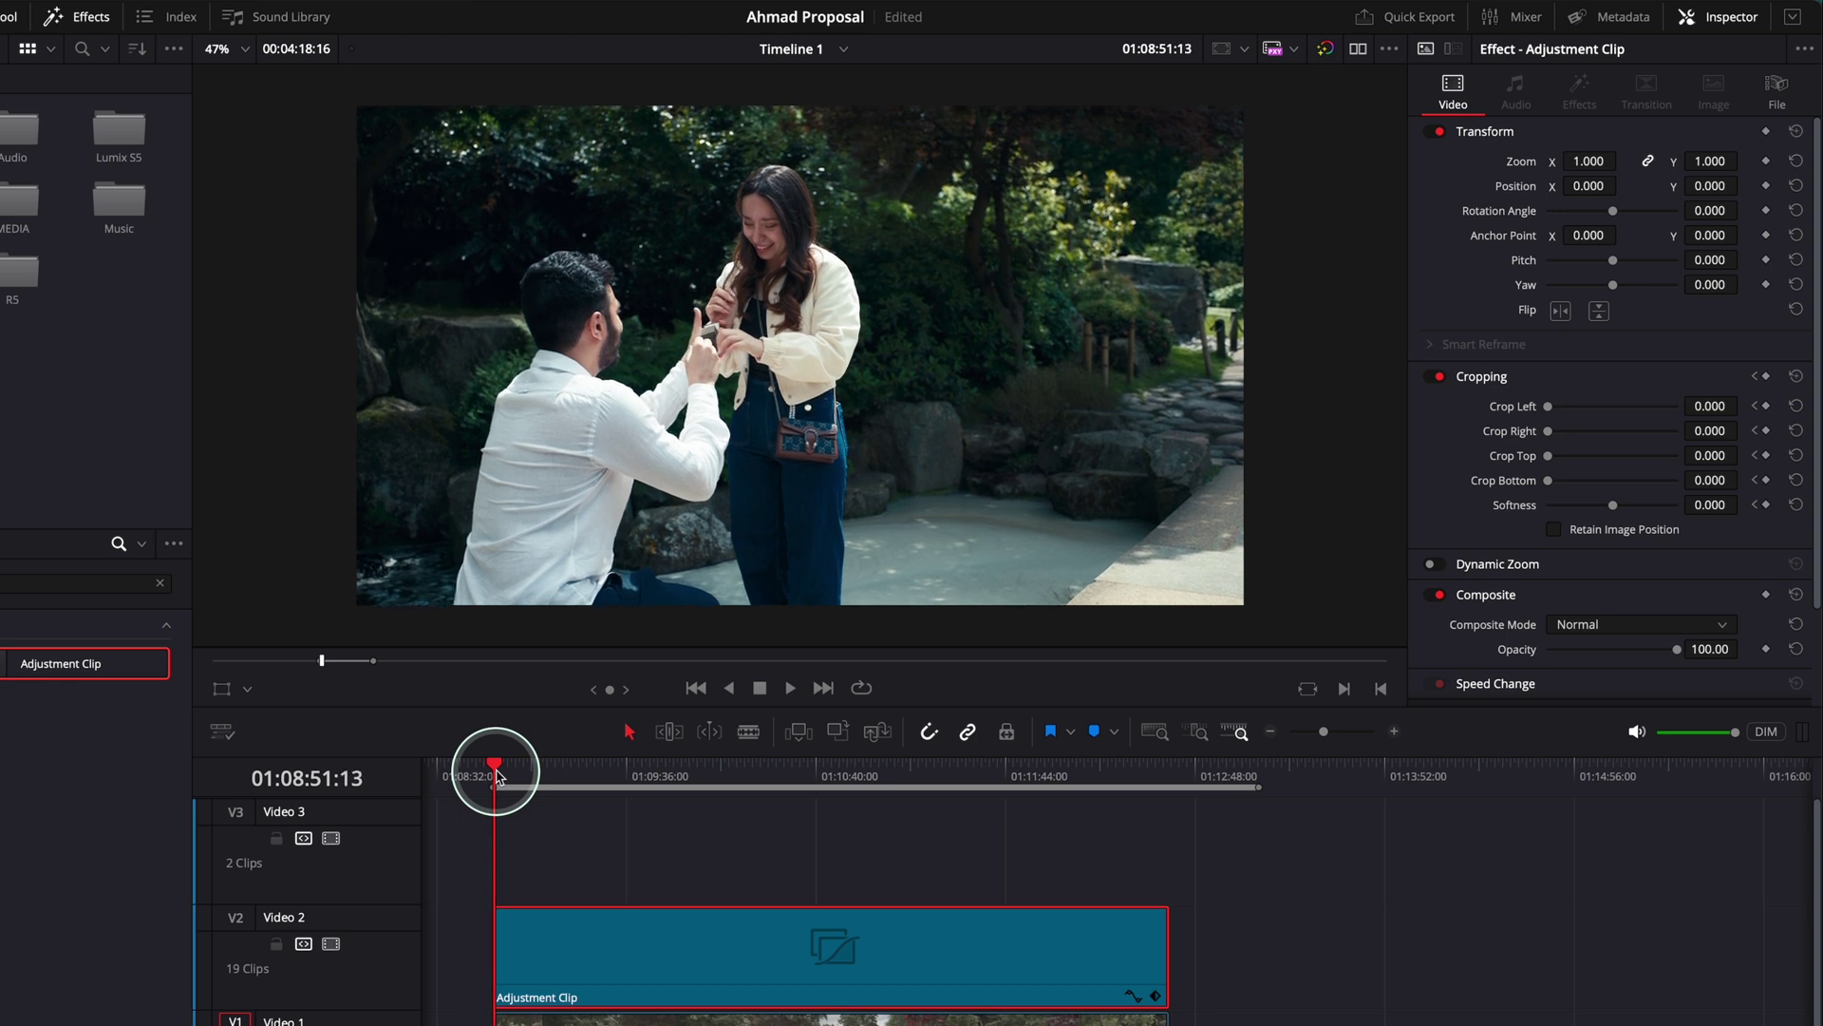
pyautogui.press('Right')
pyautogui.press('Right')
pyautogui.press('Right')
pyautogui.press('Right')
pyautogui.press('Right')
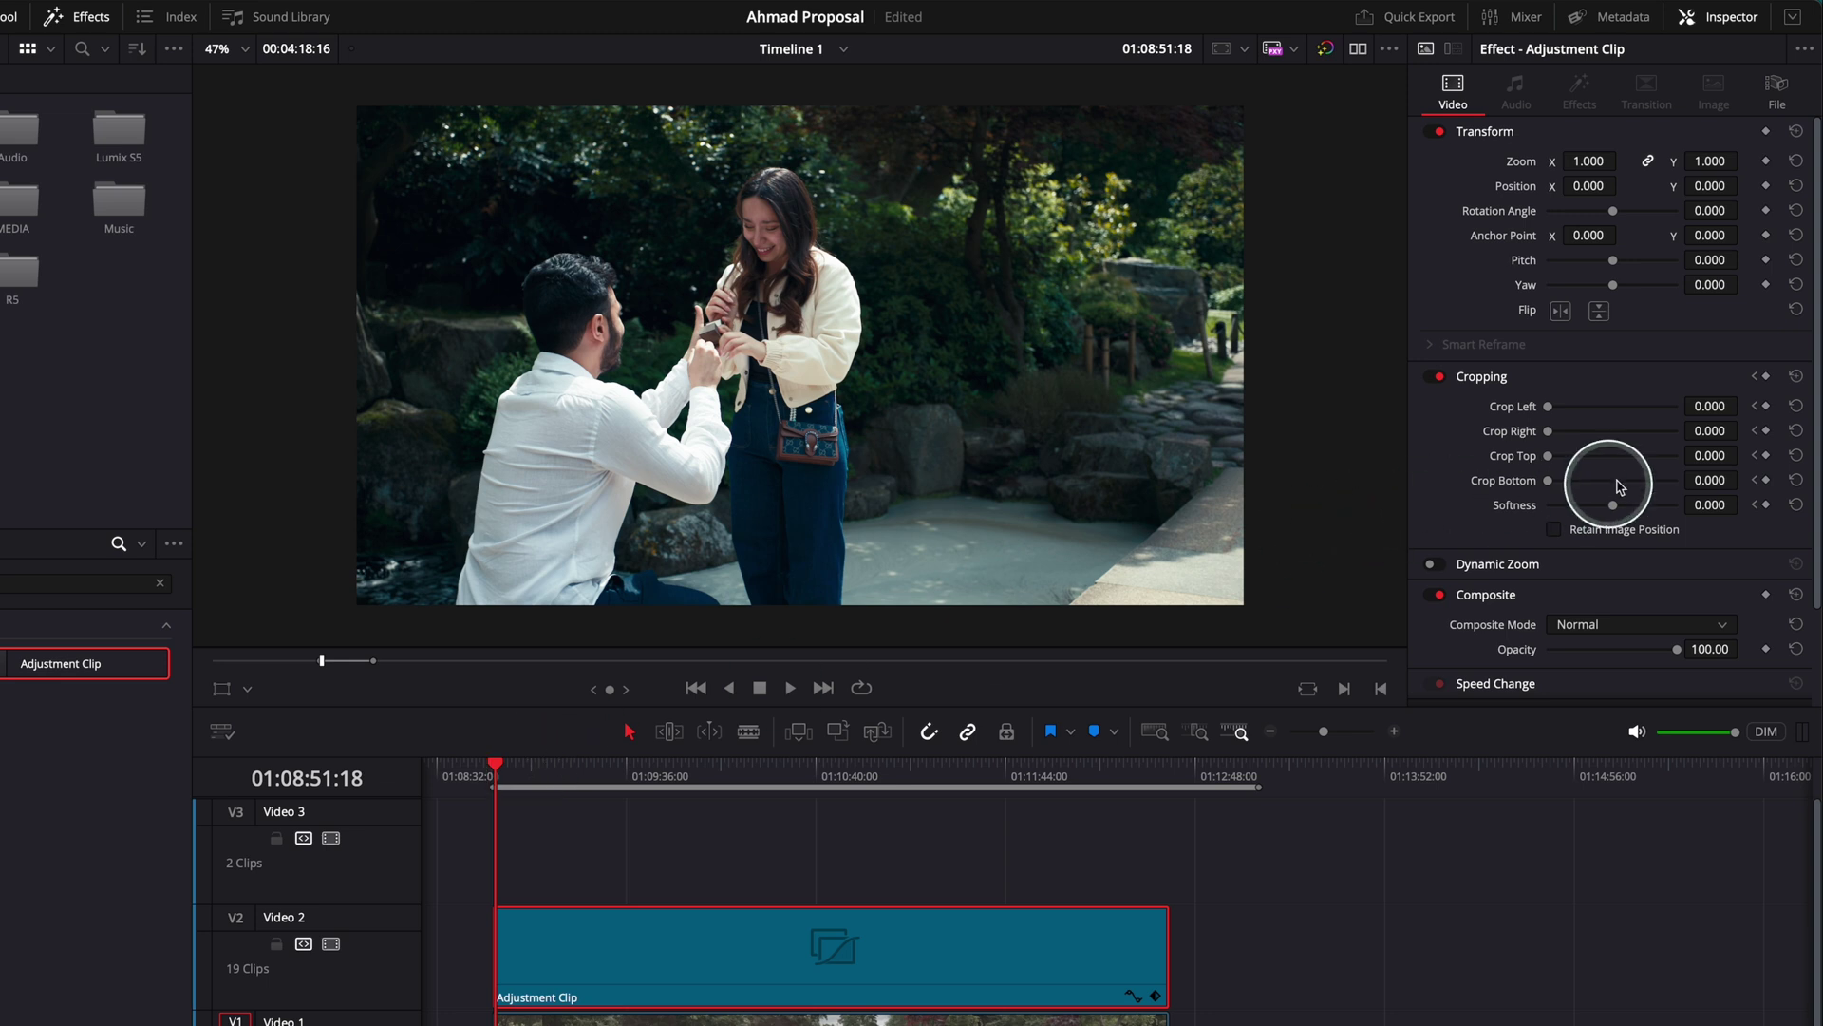
# - At 01:08:51:18, set Crop Top and Crop Bottom to 325 as the second keyframe
pyautogui.click(1709, 456)
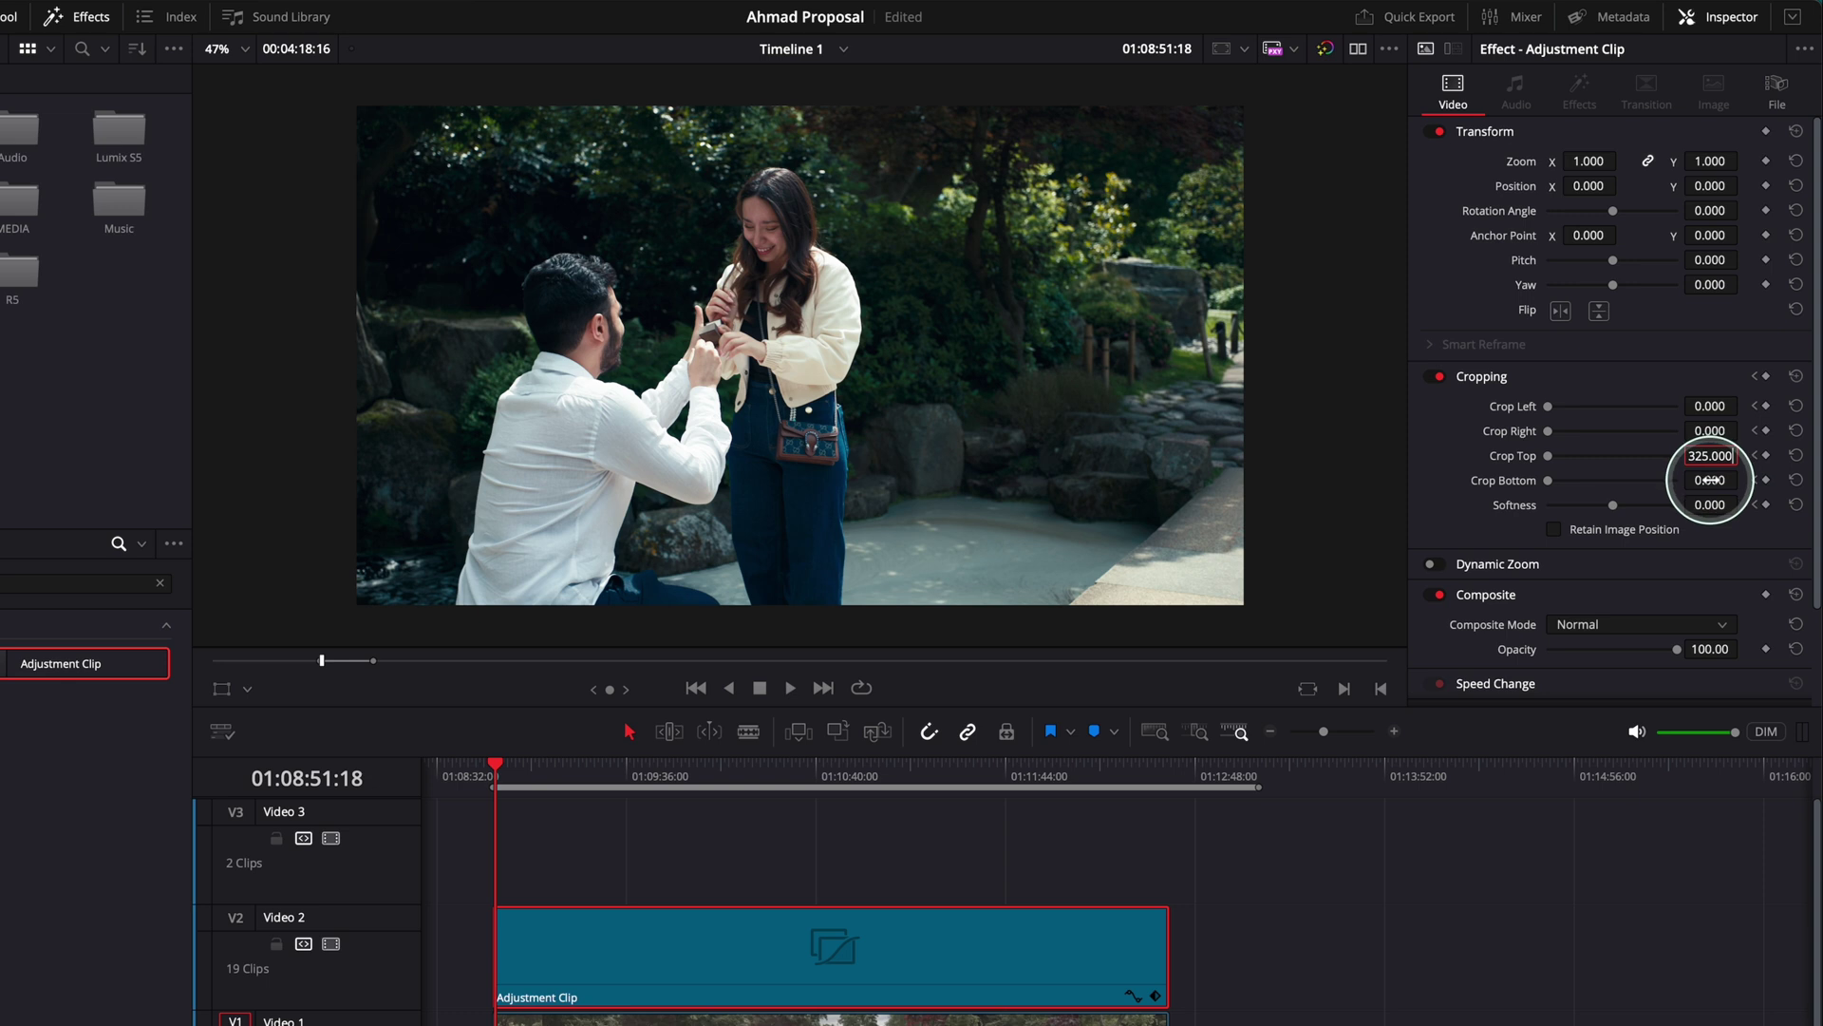
pyautogui.click(1709, 480)
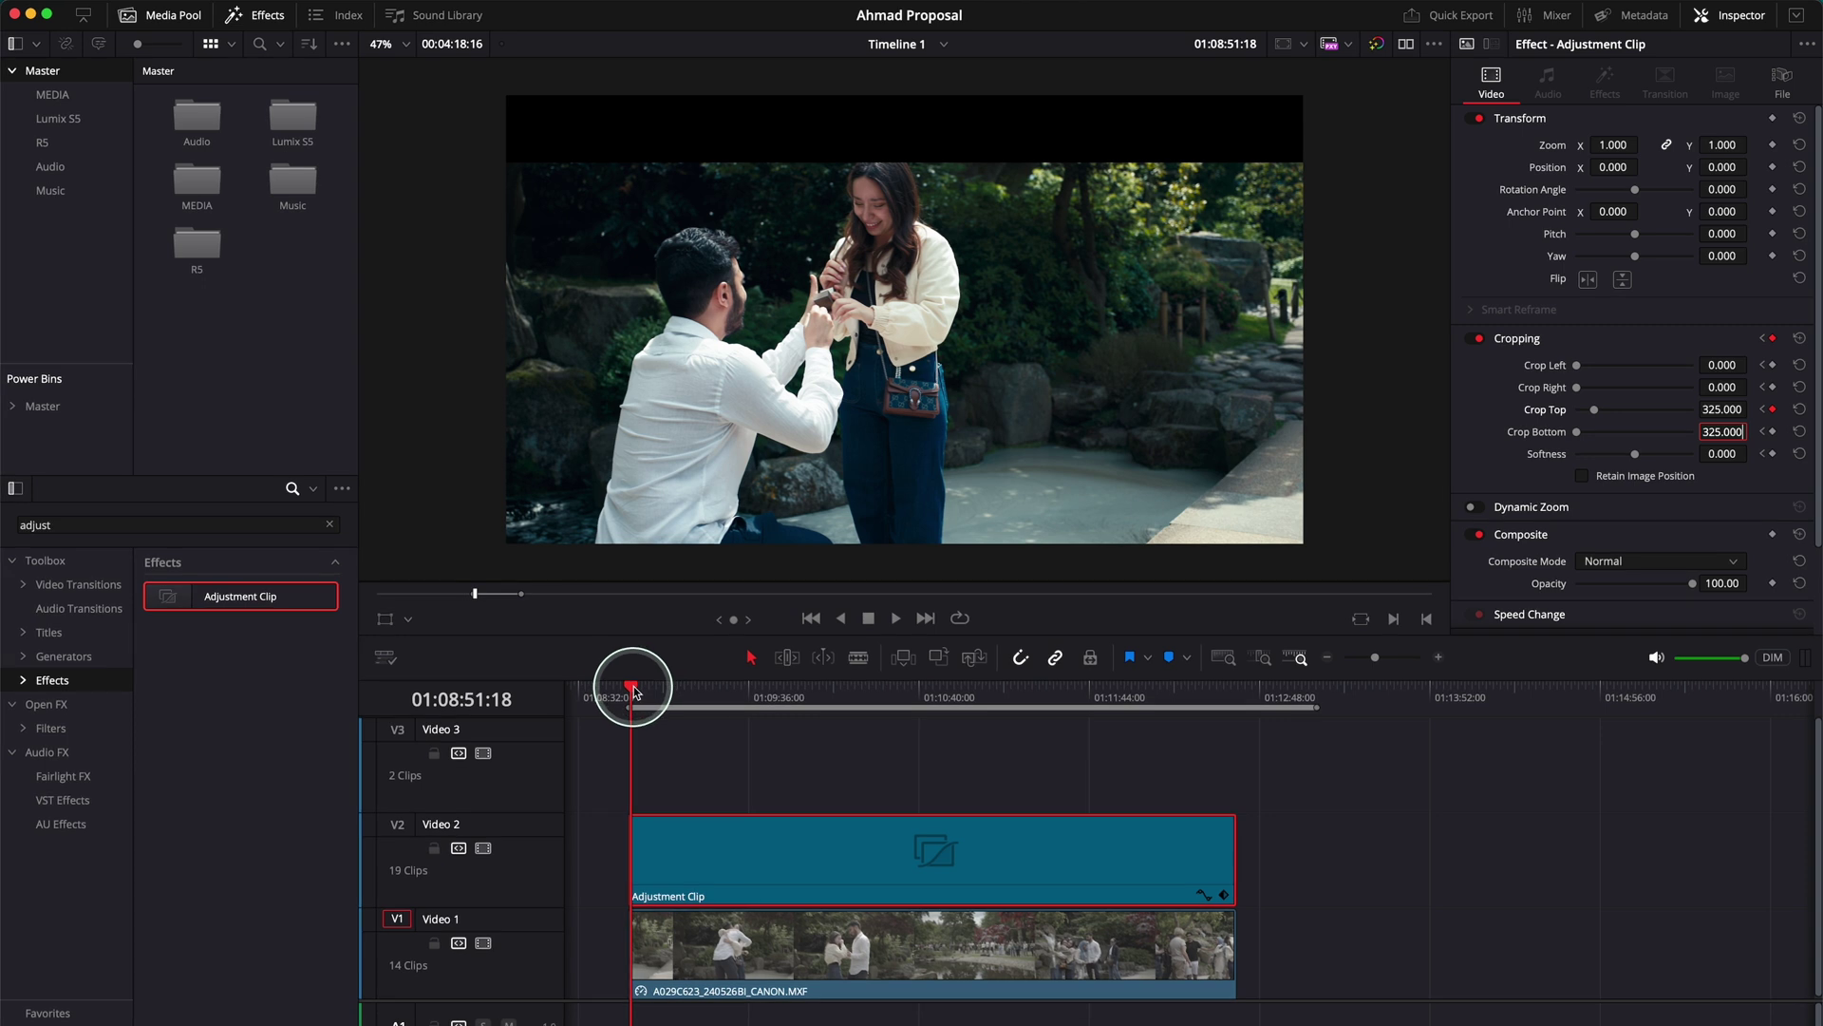
pyautogui.click(499, 768)
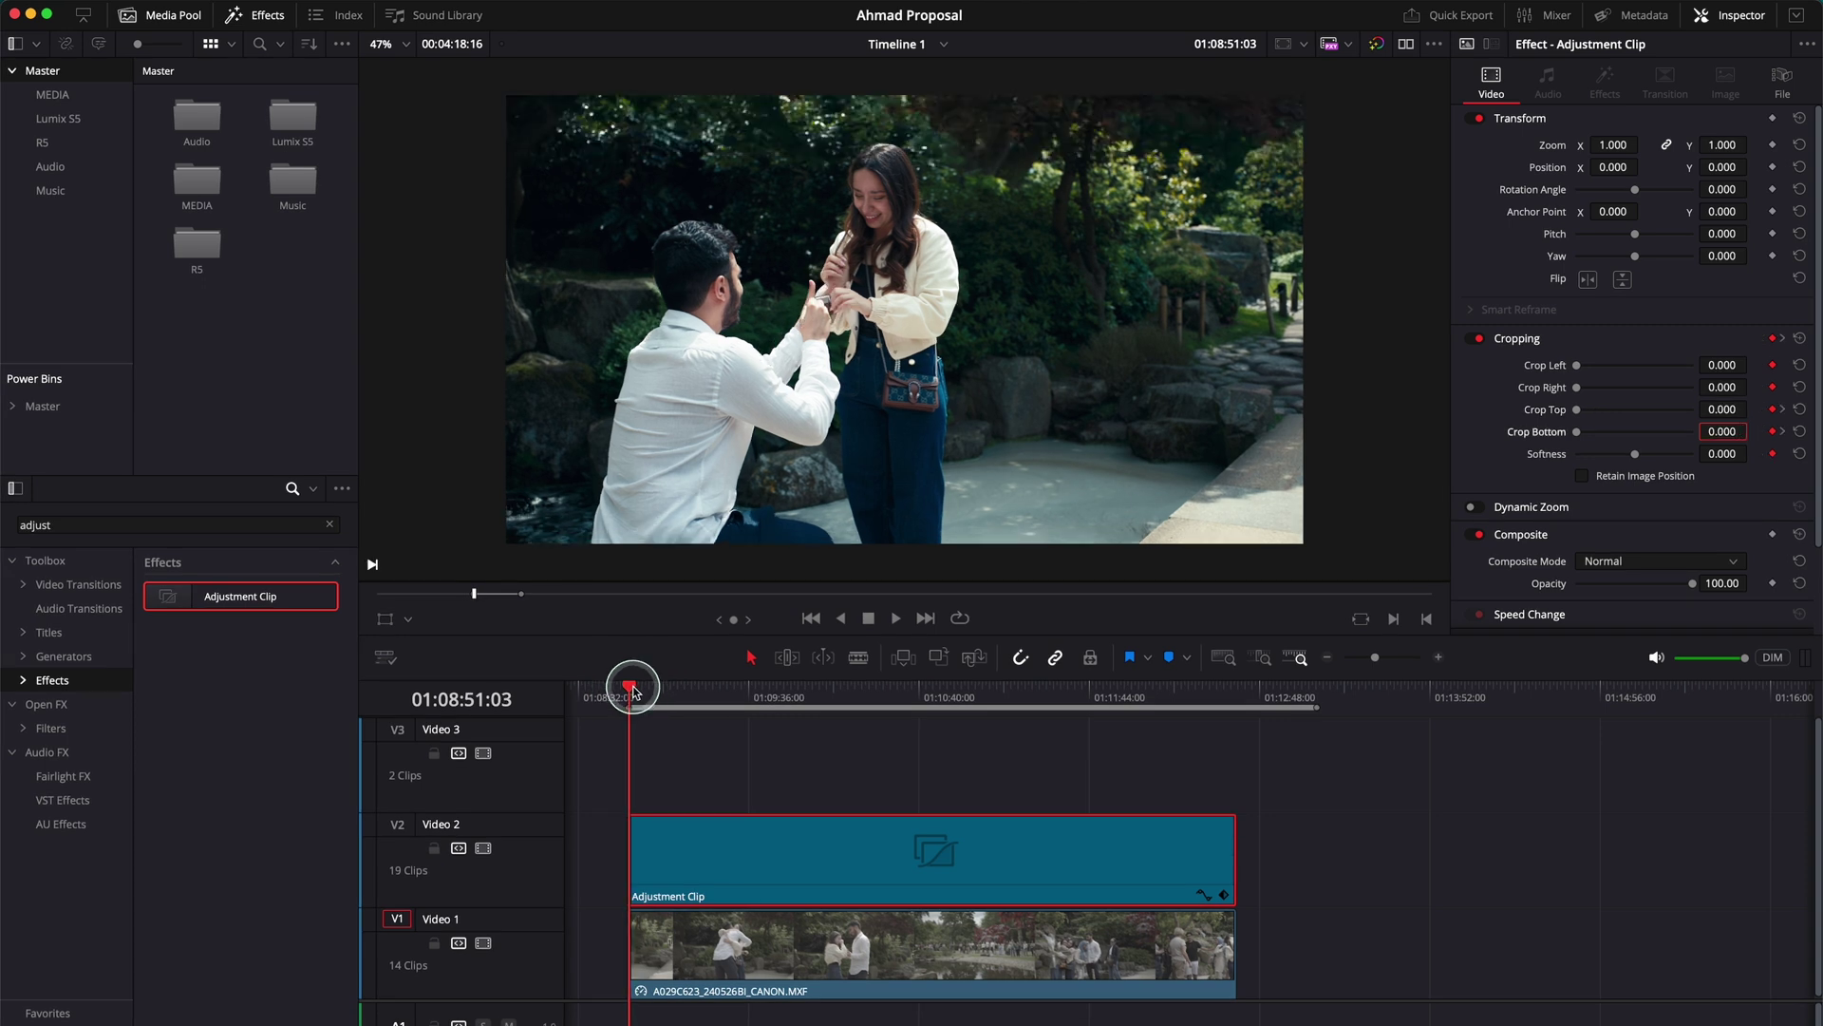
pyautogui.press('space')
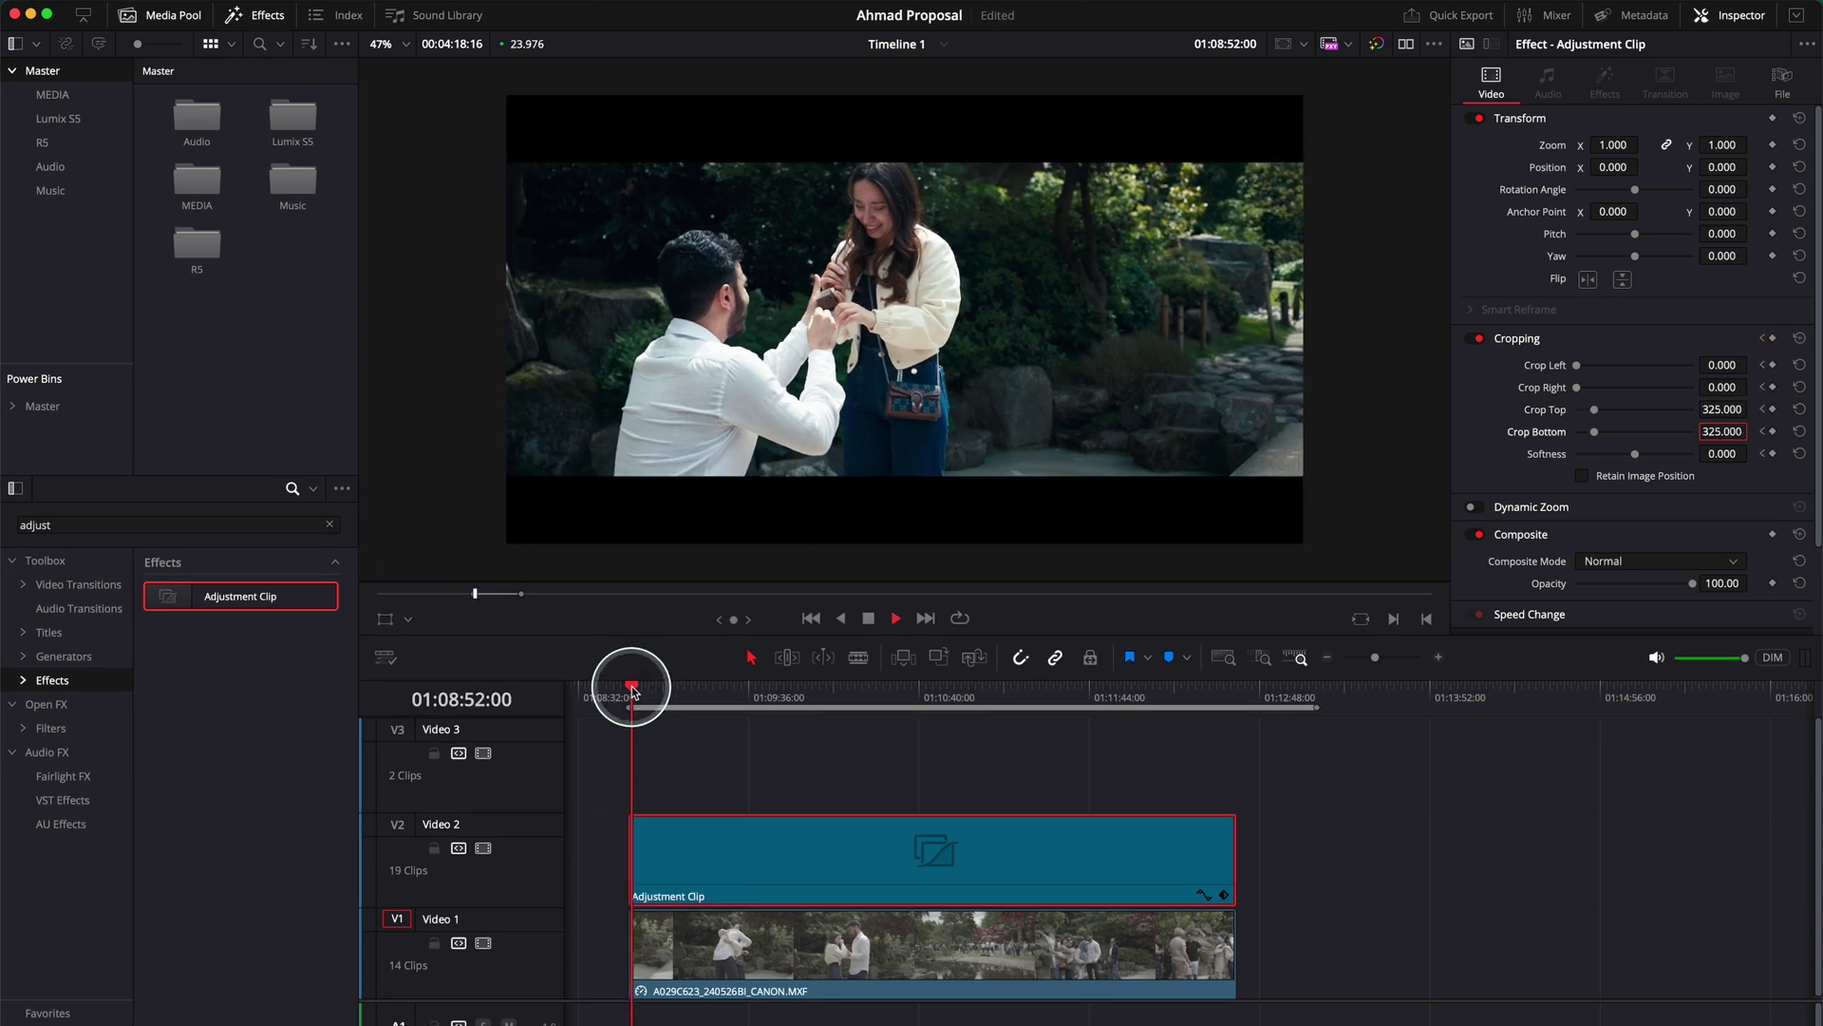
pyautogui.click(632, 689)
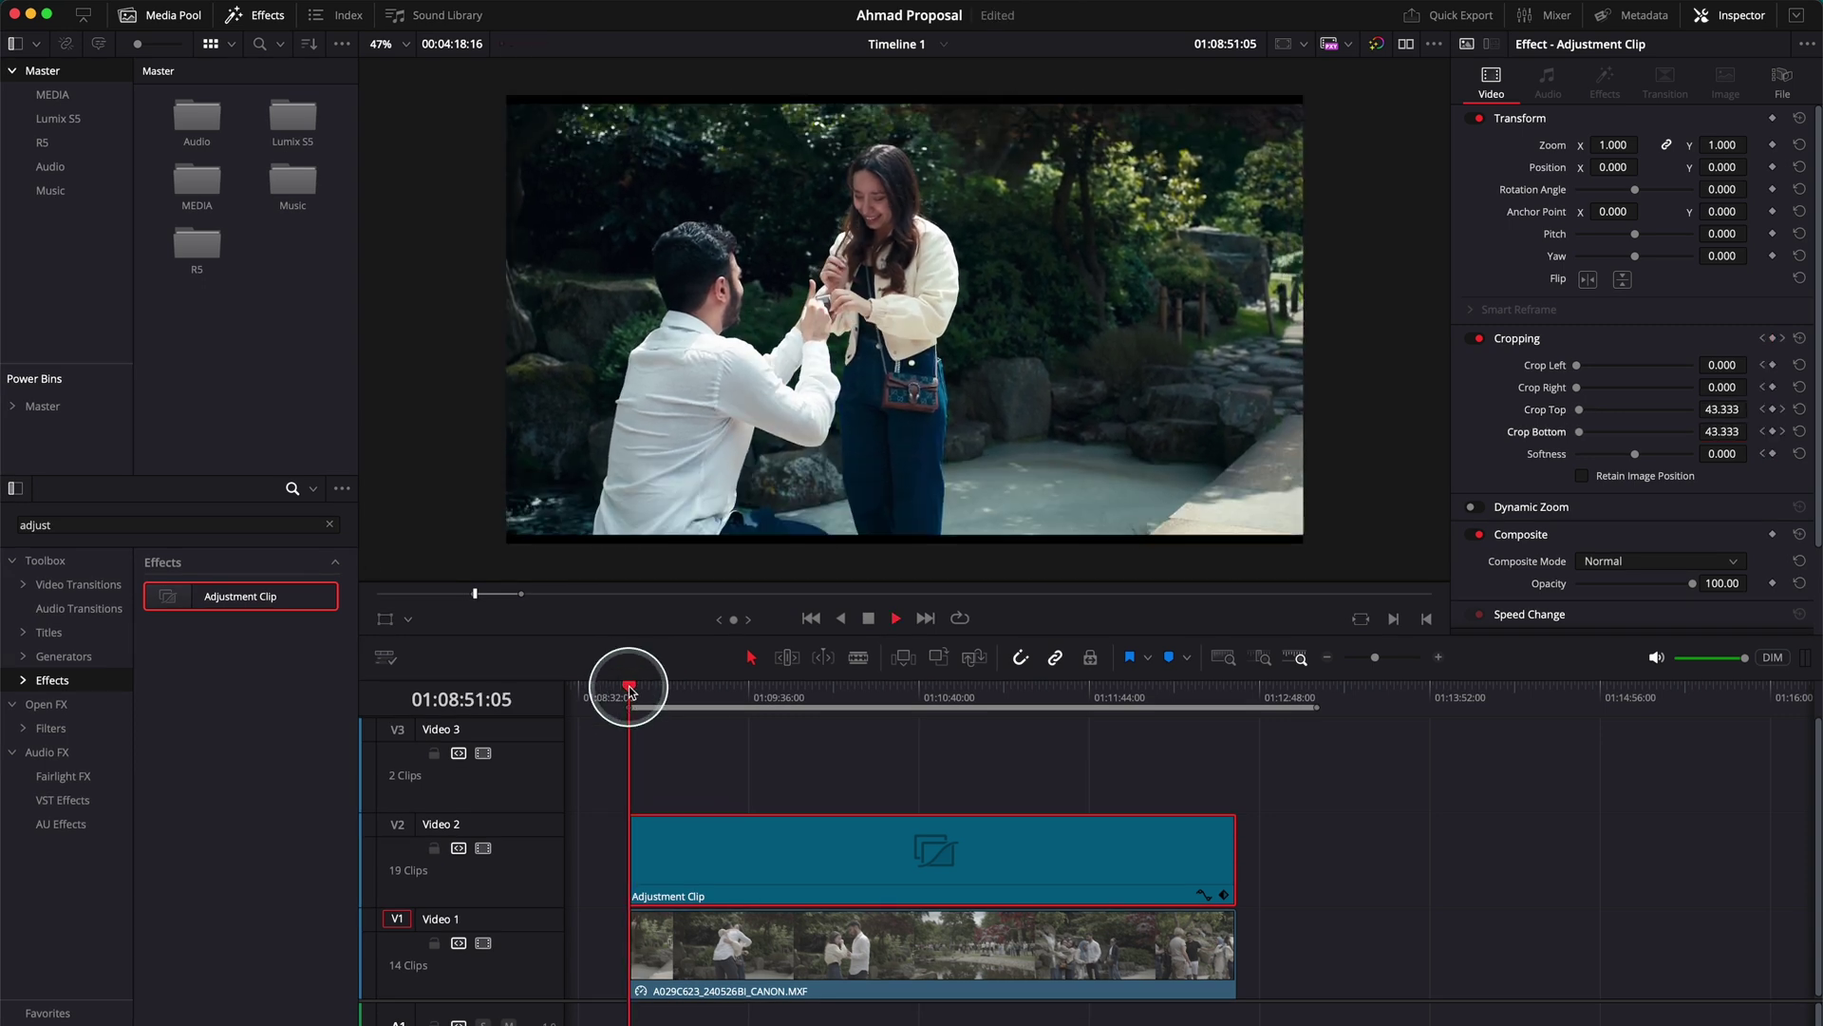
pyautogui.moveTo(629, 691); pyautogui.dragTo(642, 691)
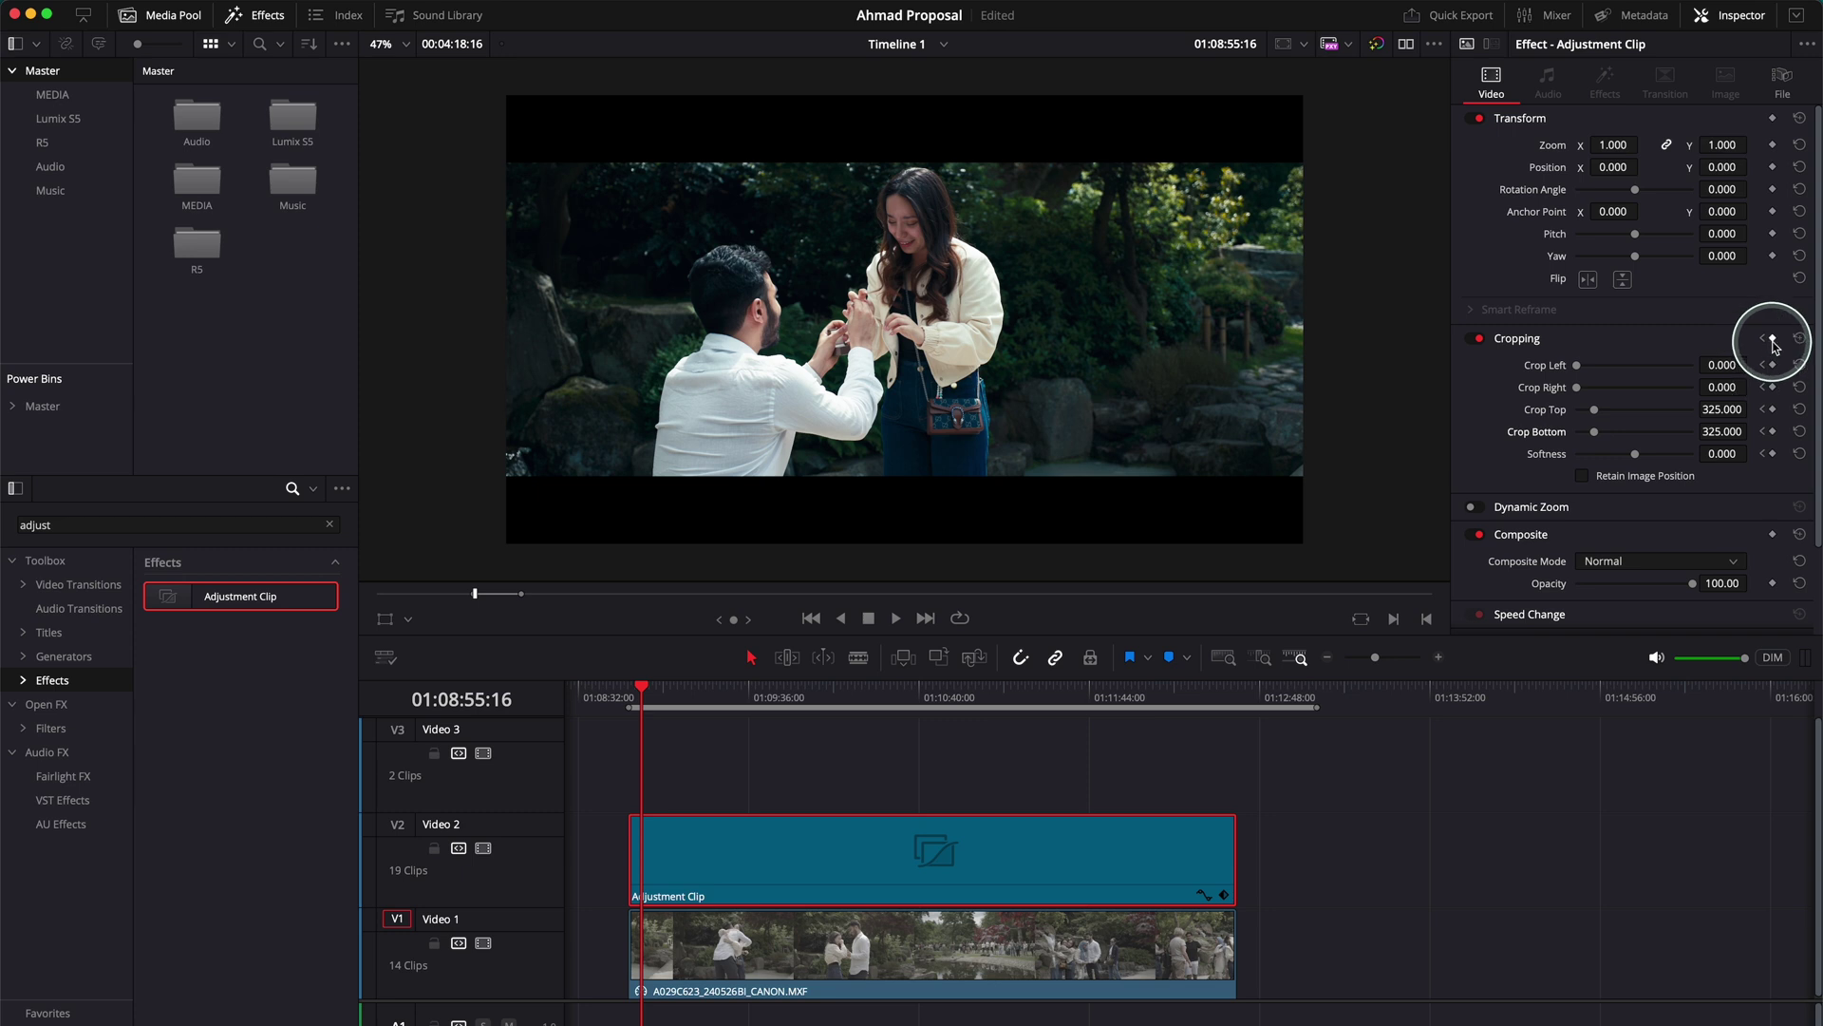
pyautogui.moveTo(642, 690); pyautogui.dragTo(631, 697)
pyautogui.press('space')
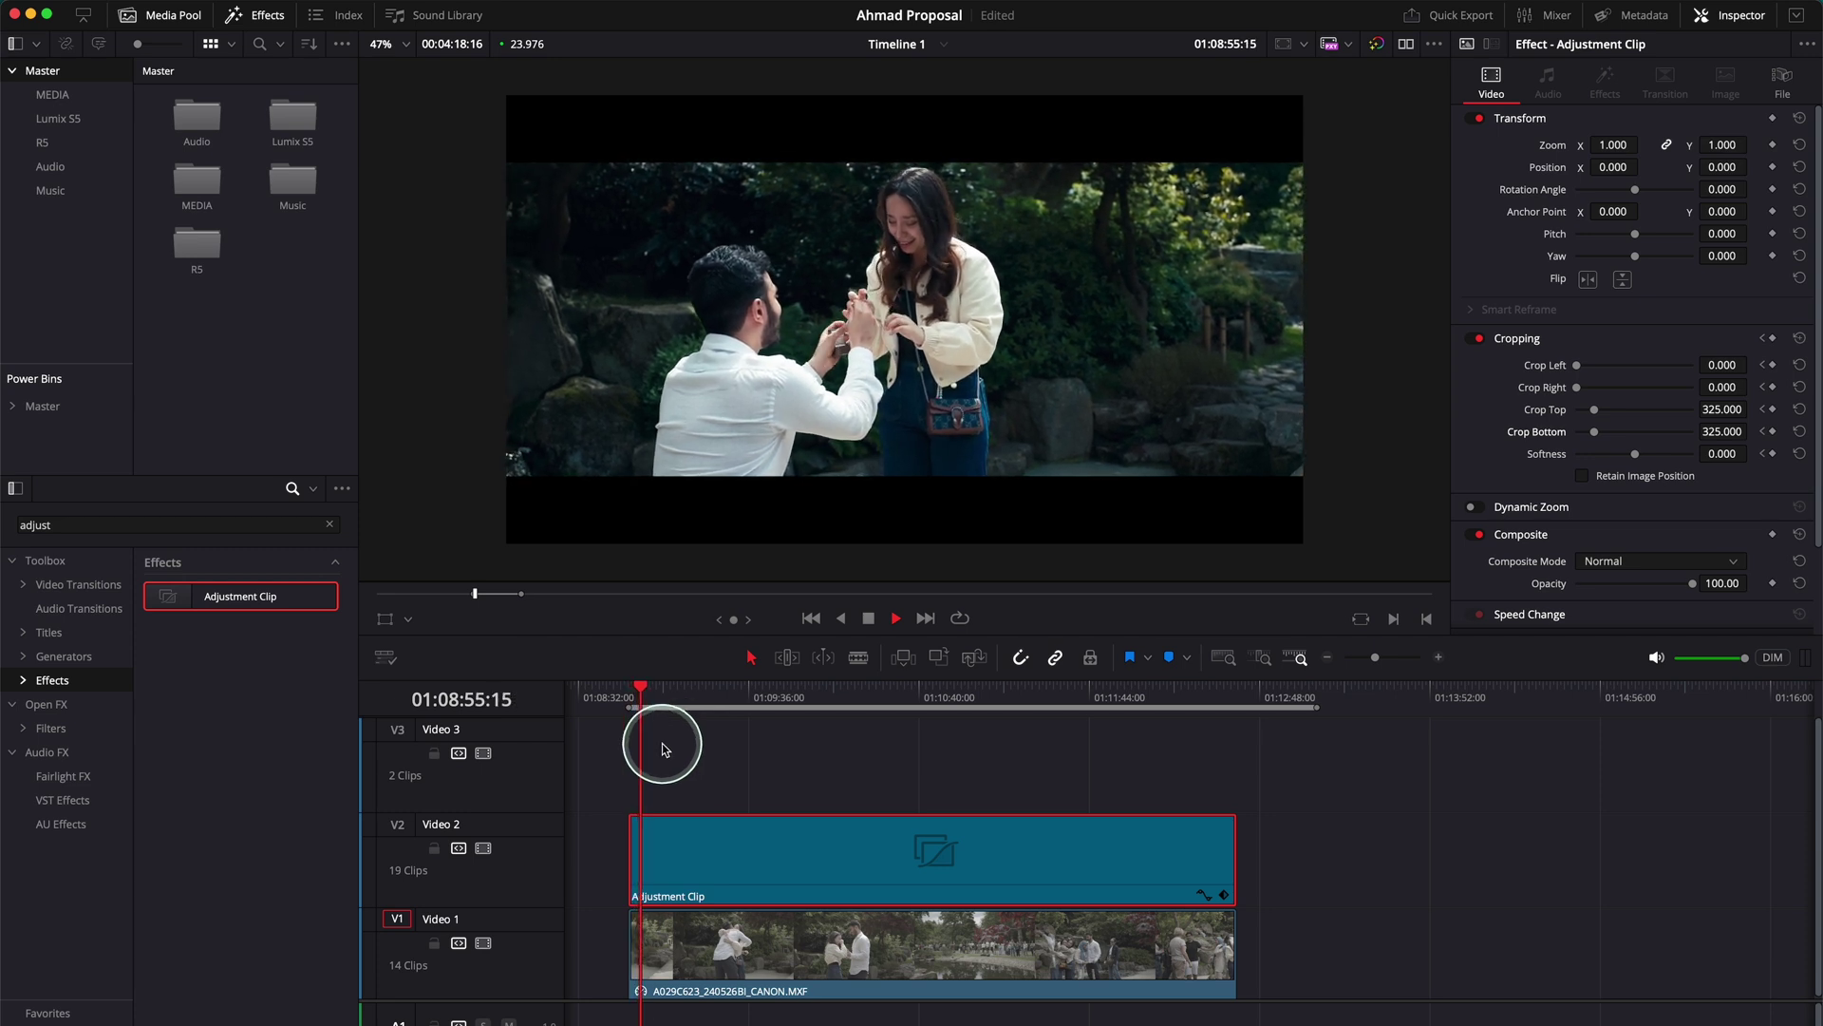
pyautogui.moveTo(664, 695); pyautogui.dragTo(1035, 698)
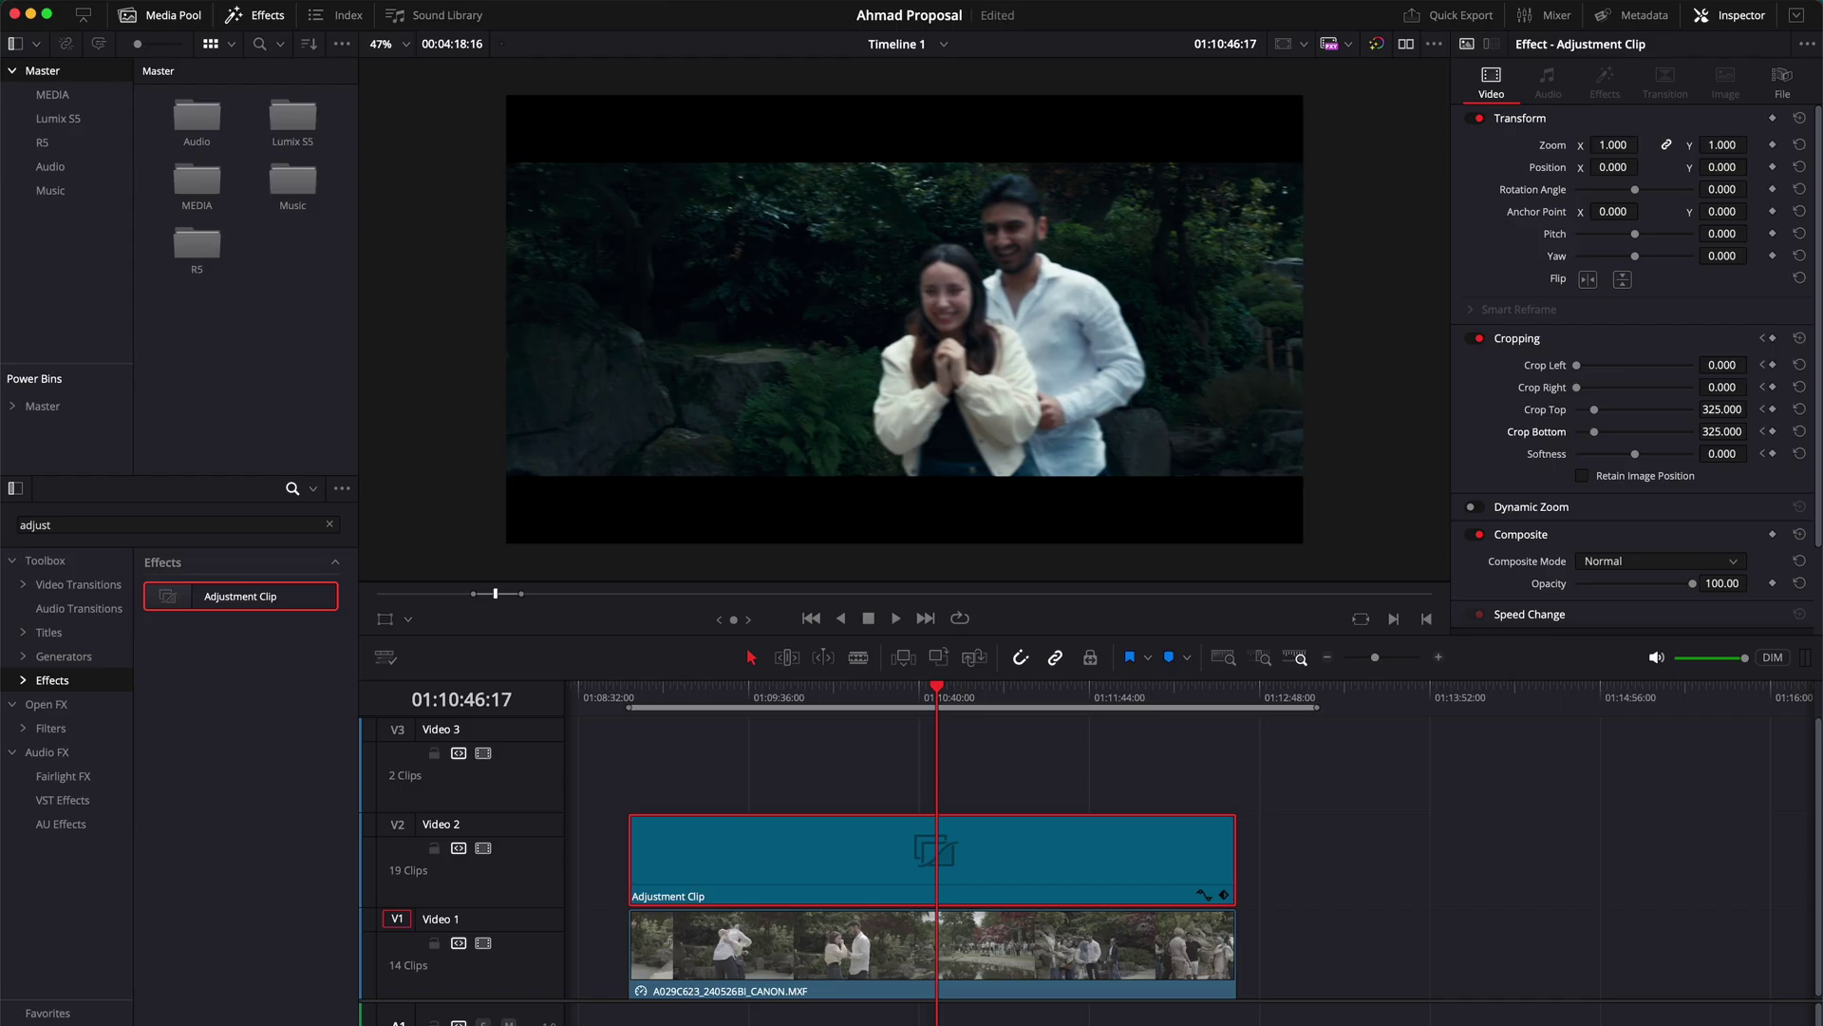
pyautogui.moveTo(757, 693); pyautogui.dragTo(642, 700)
pyautogui.press('space')
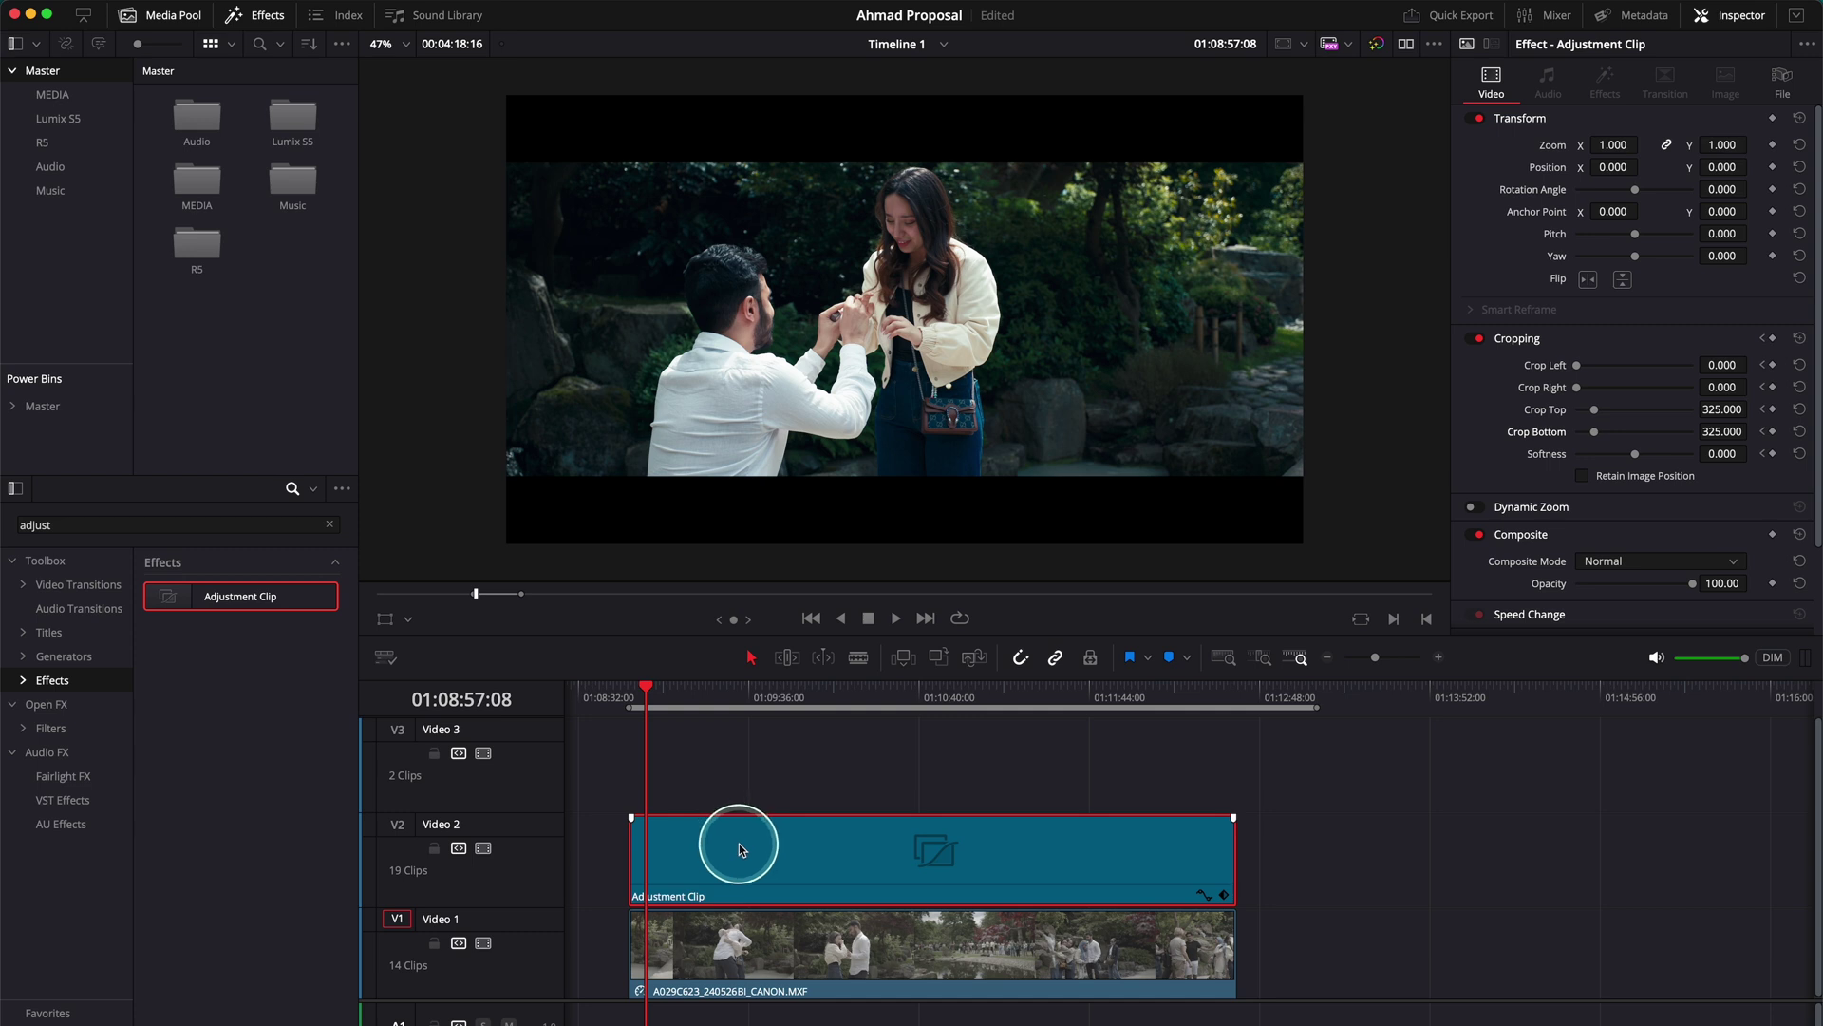
# - Disable the Adjustment Clip with D, move it past the V1 clip's end, and select the V1 clip
pyautogui.press('d')
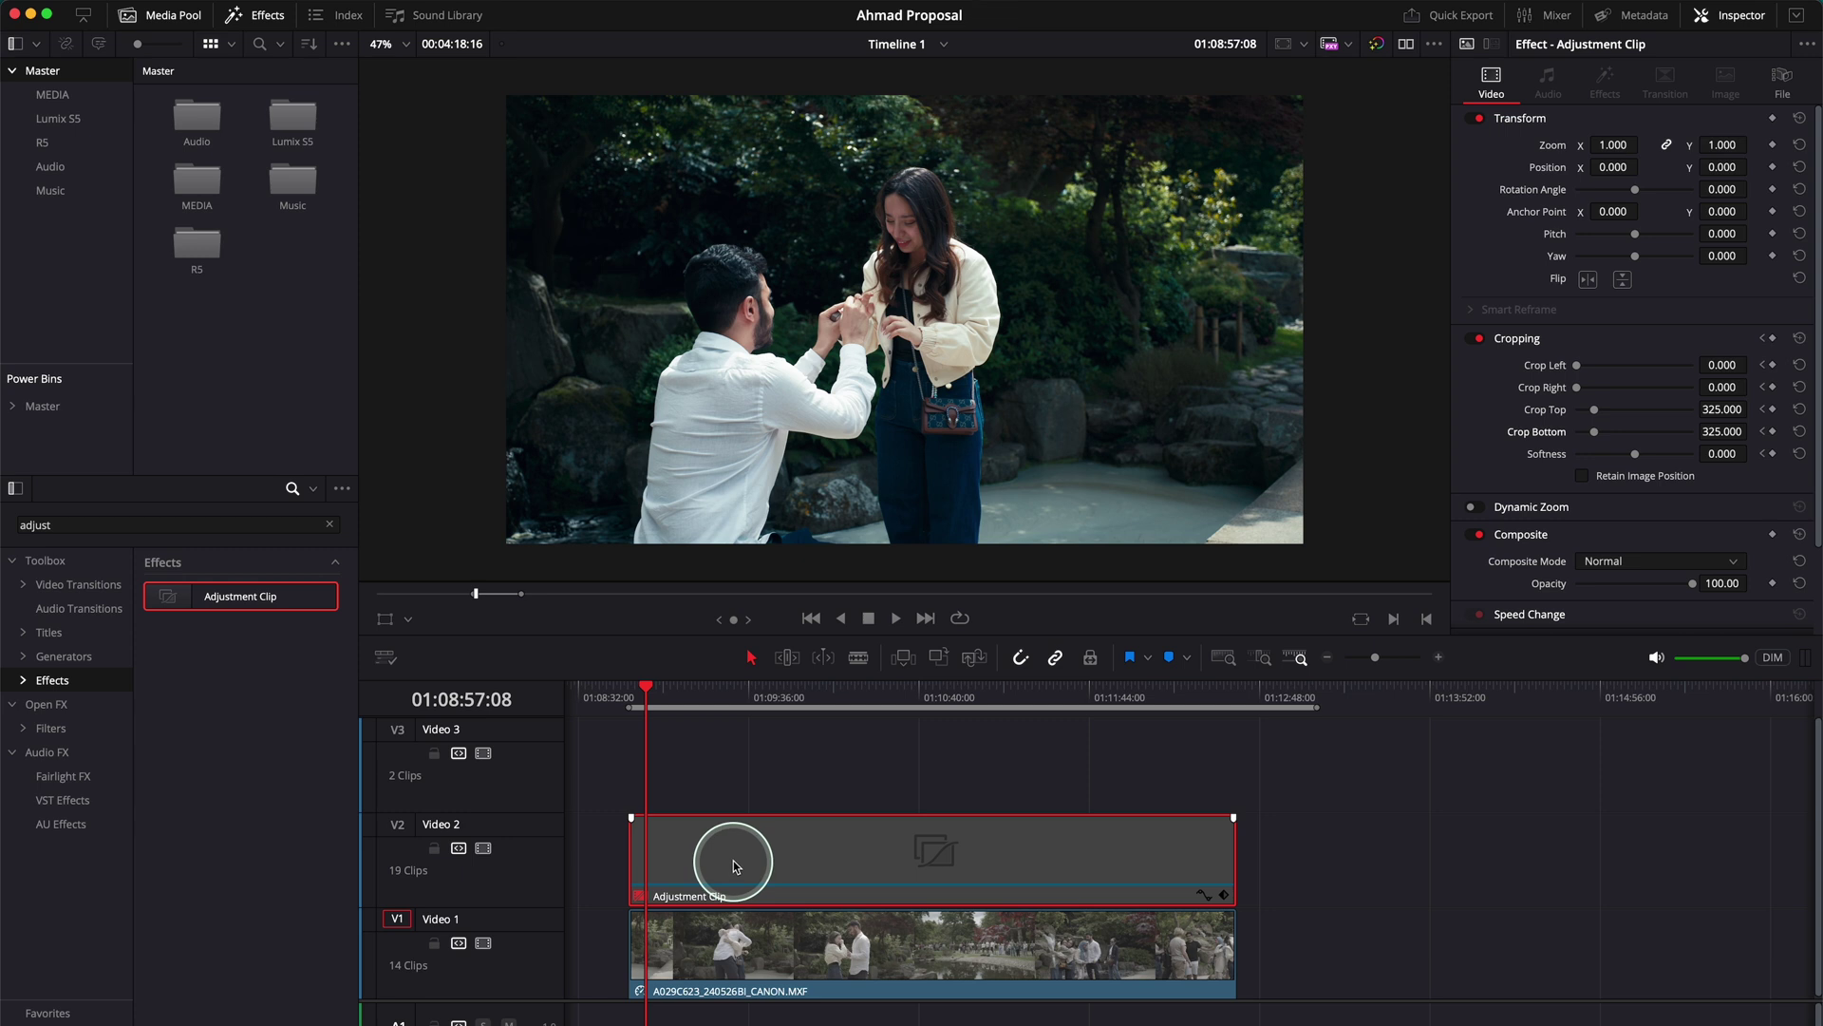
pyautogui.press('d')
pyautogui.press('d')
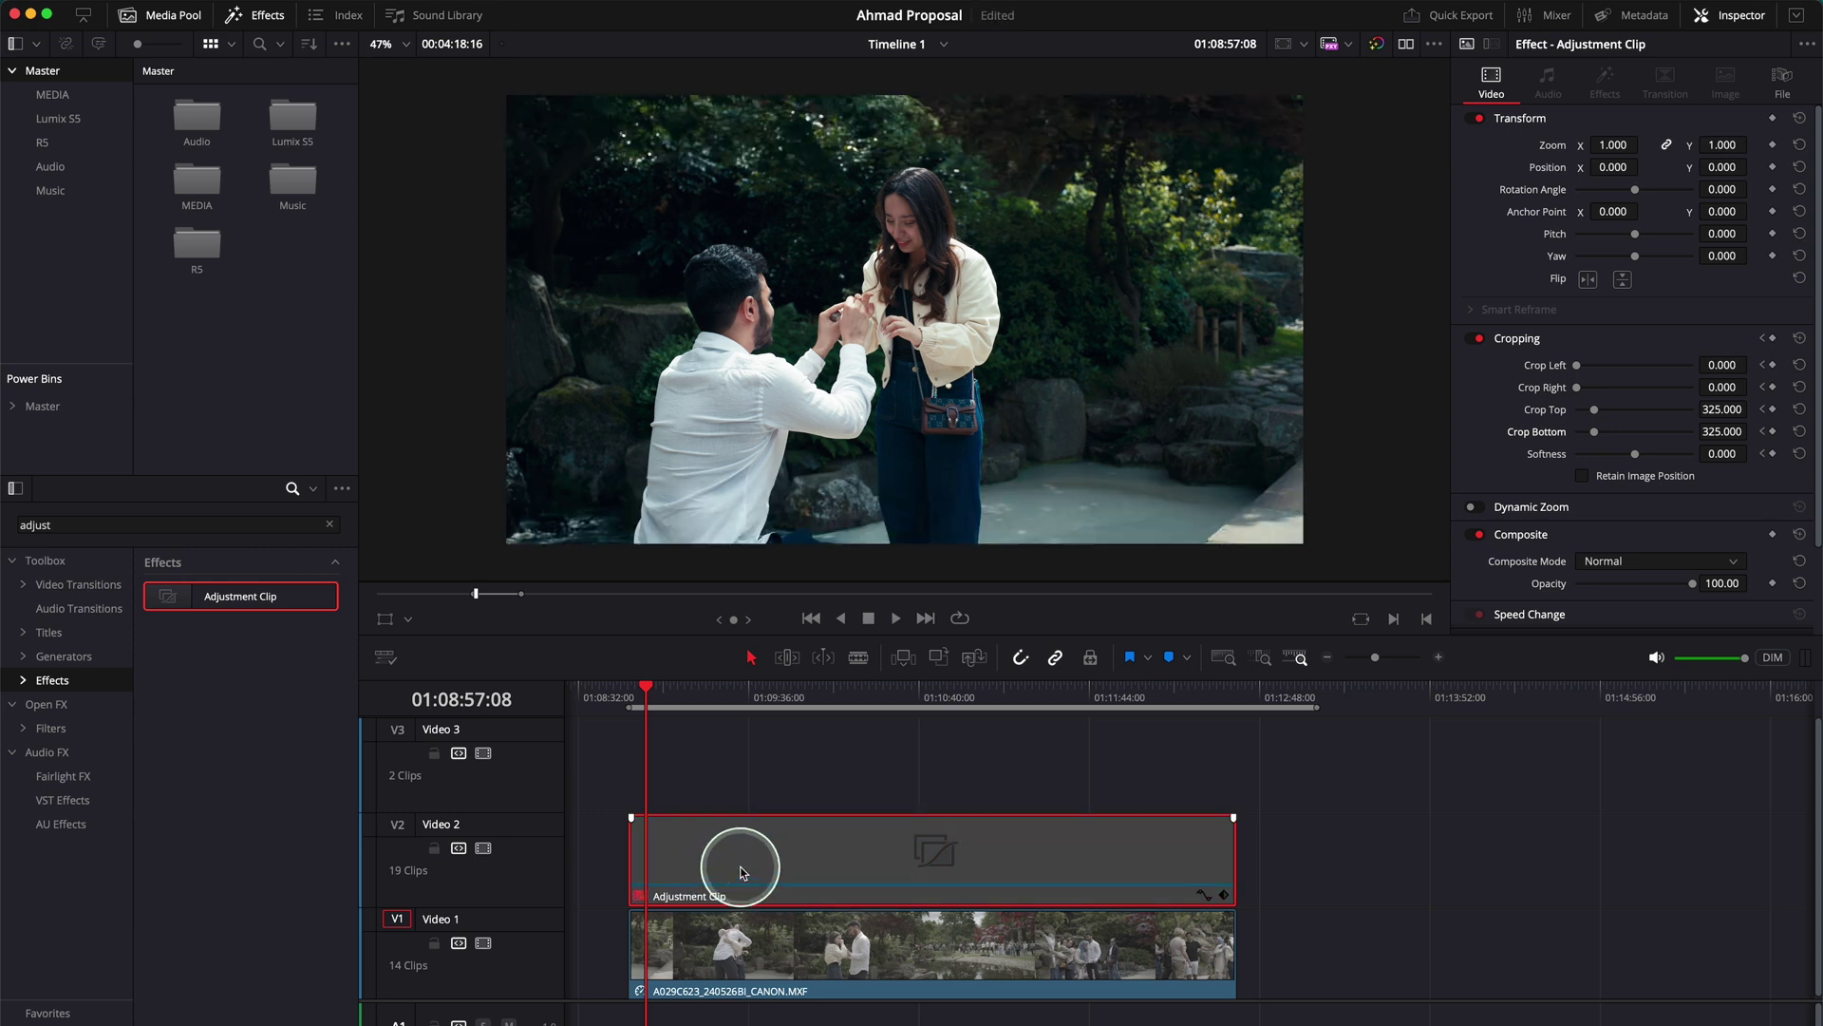
pyautogui.moveTo(744, 872); pyautogui.dragTo(1422, 871)
pyautogui.moveTo(732, 674); pyautogui.dragTo(691, 703)
pyautogui.click(696, 934)
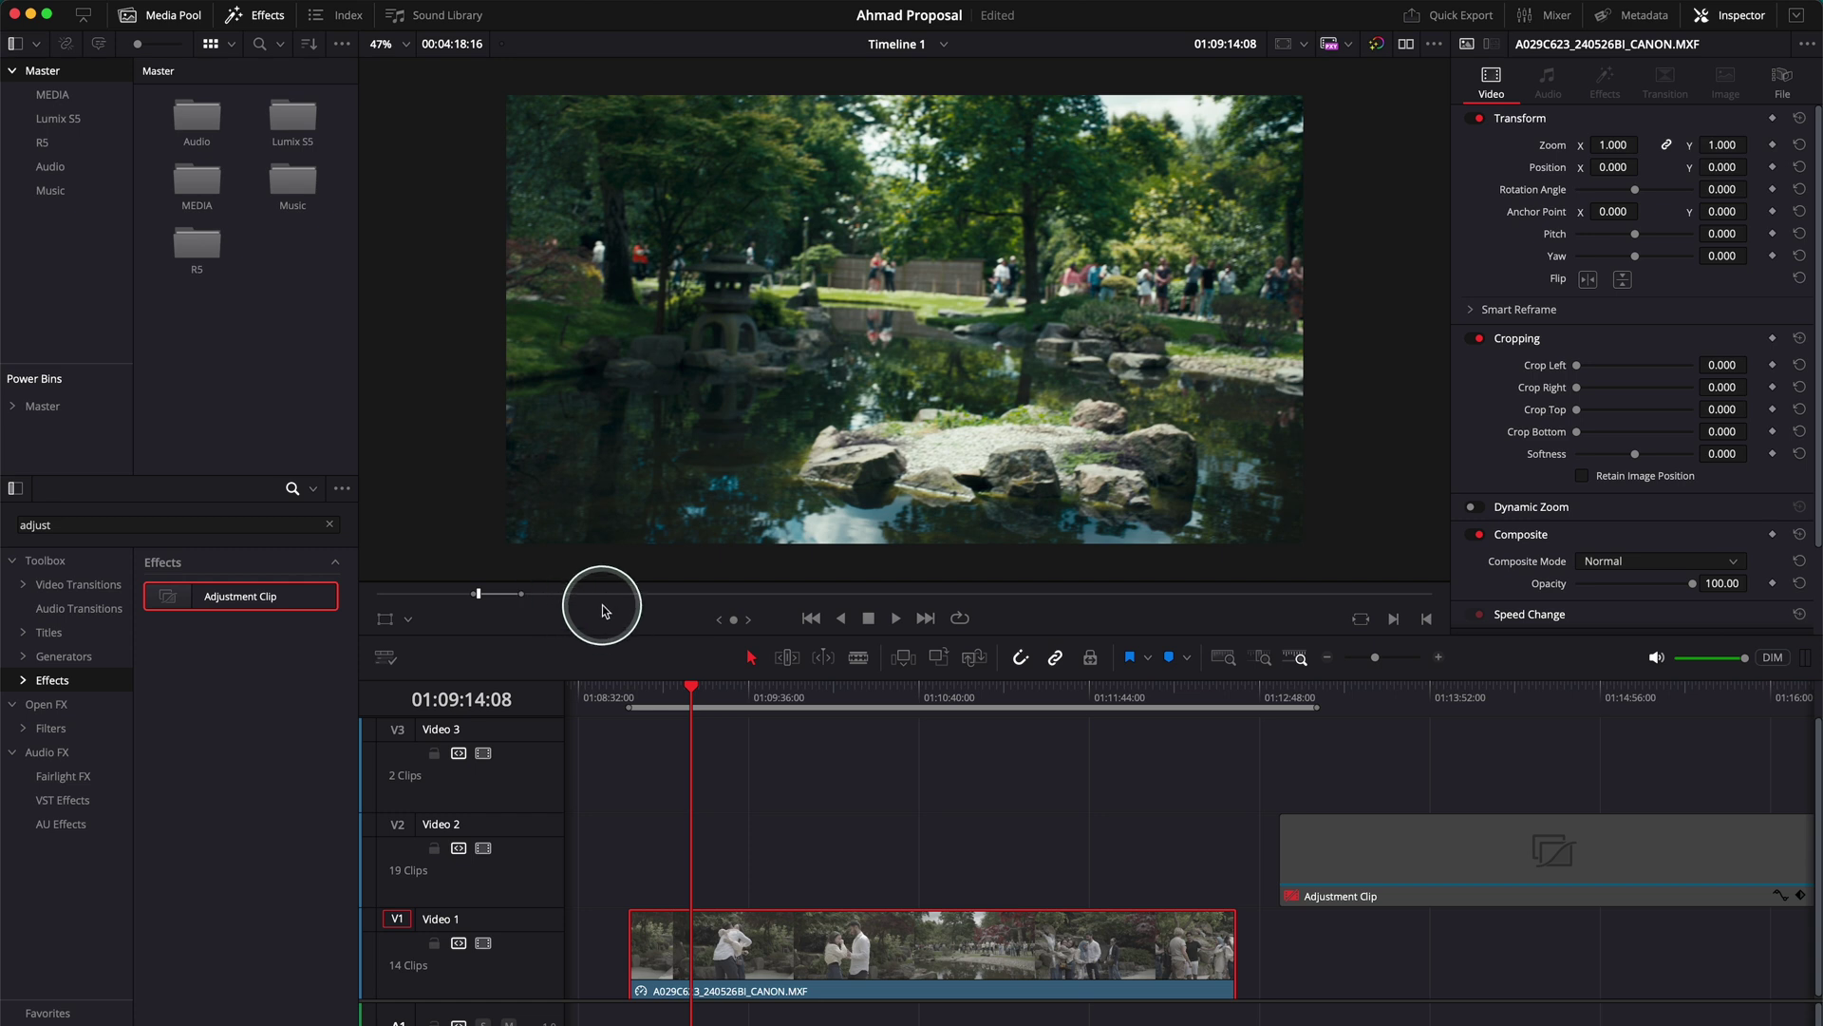
pyautogui.click(673, 698)
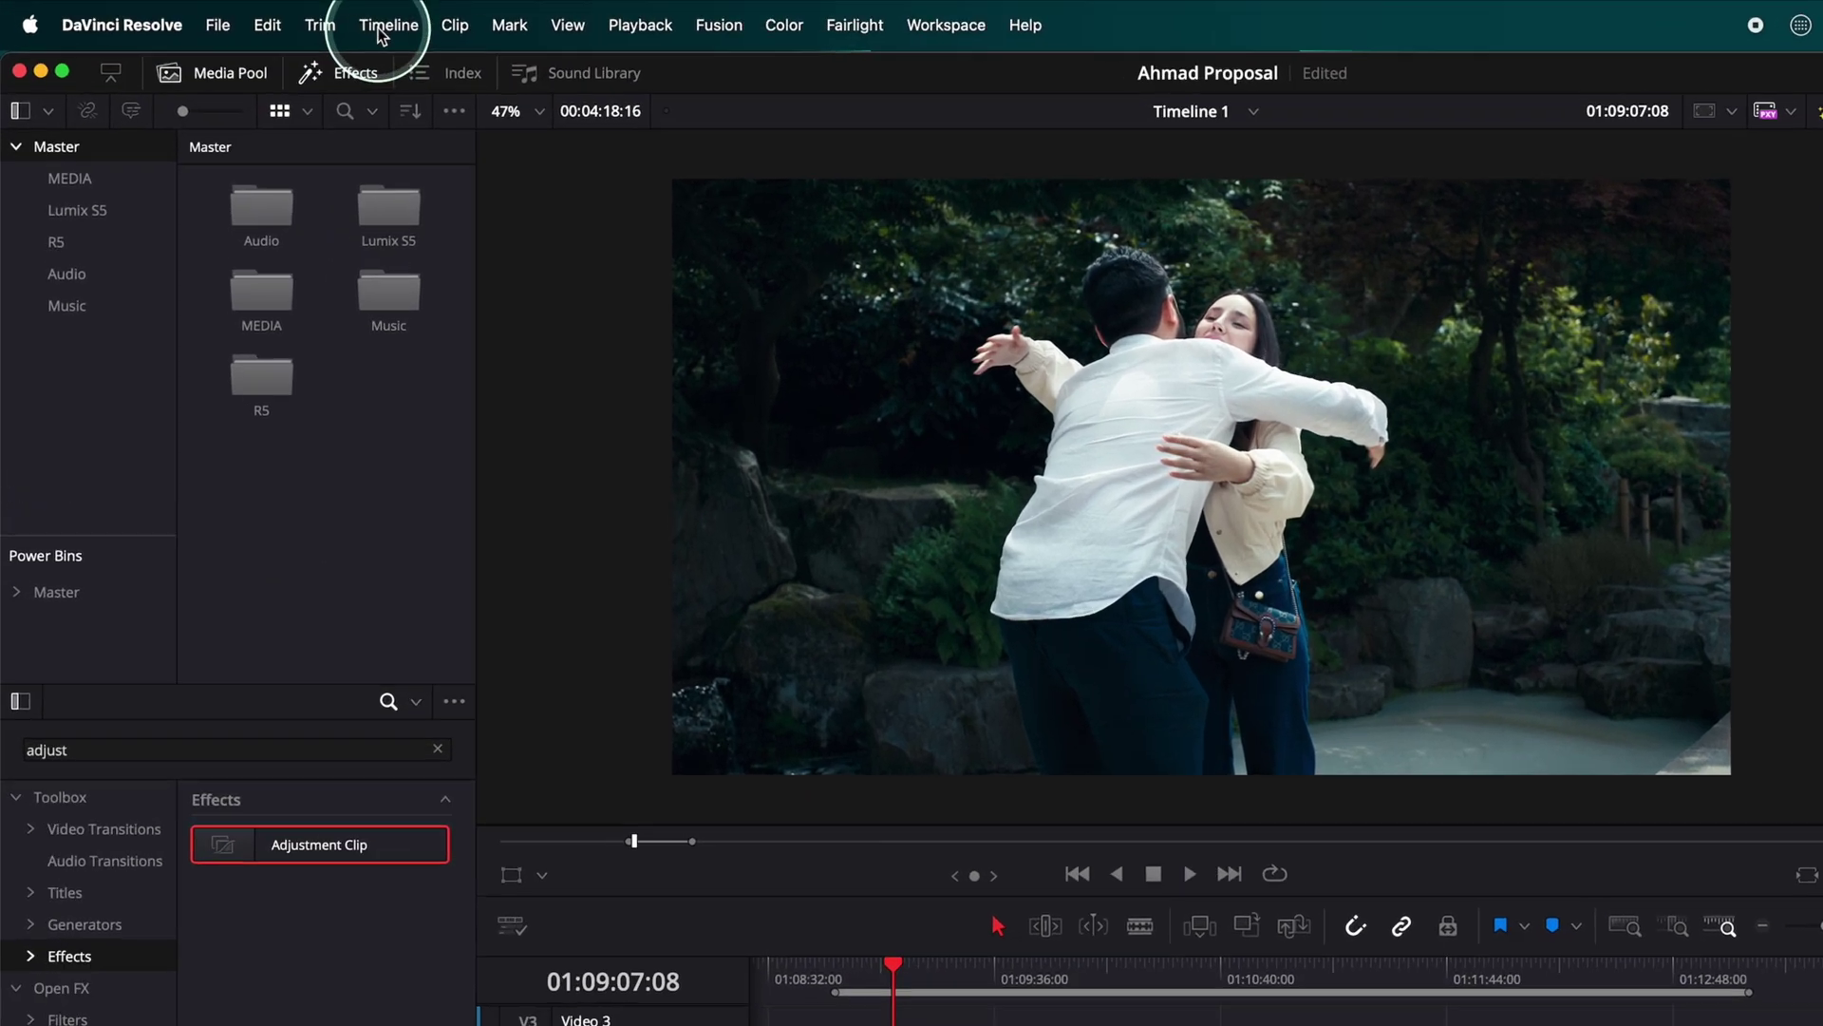
# - Set the timeline's Output Blanking to 2.35 and scrub to preview the black bars
pyautogui.click(293, 18)
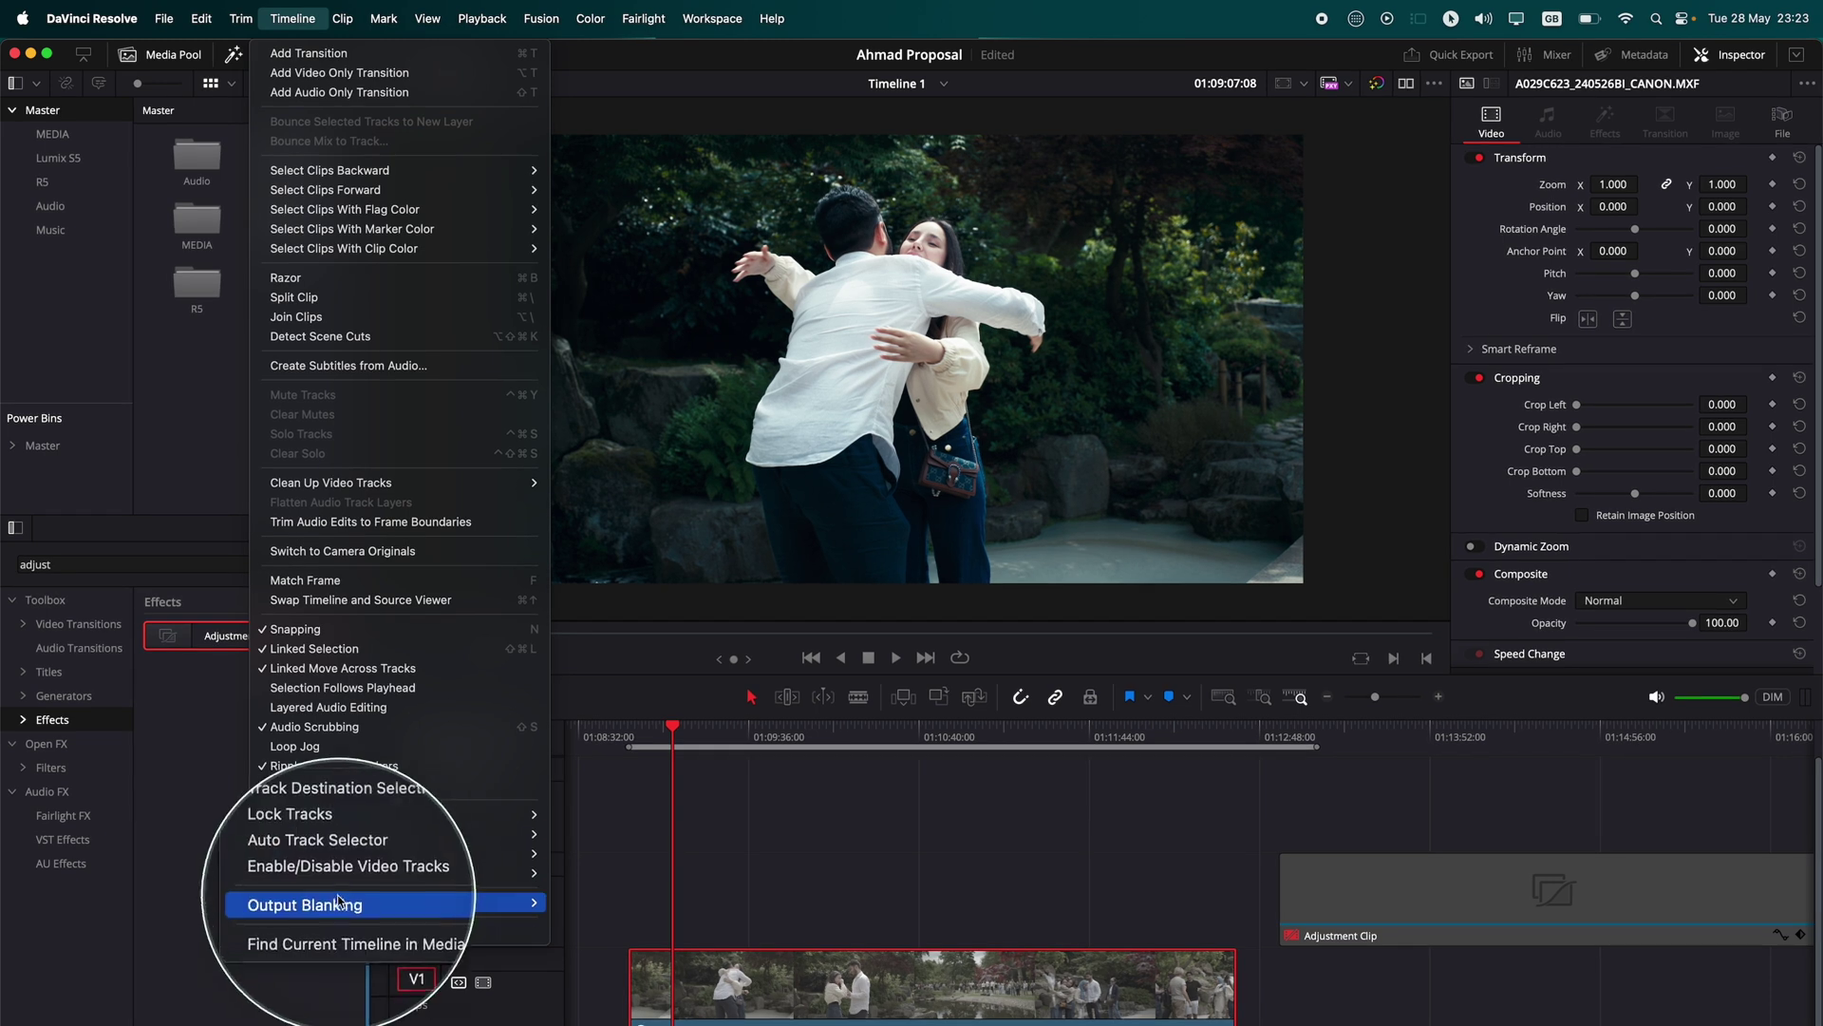
pyautogui.moveTo(349, 904)
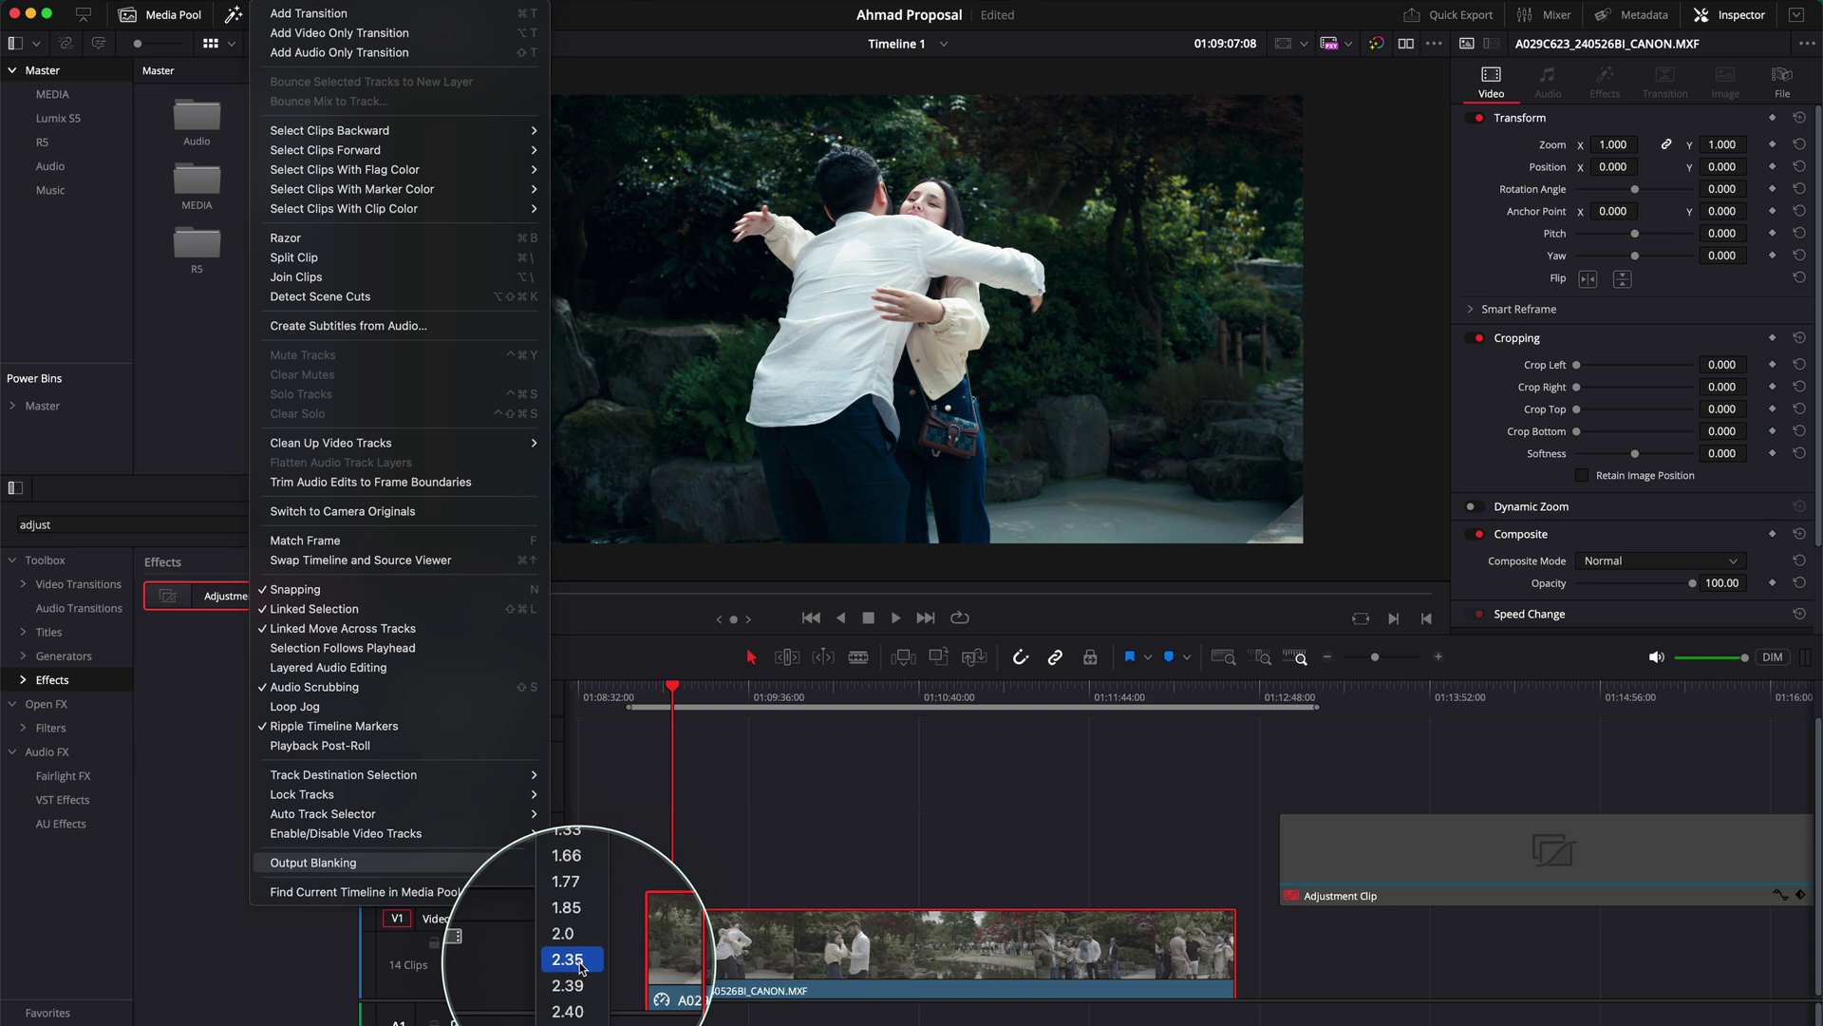
pyautogui.click(580, 964)
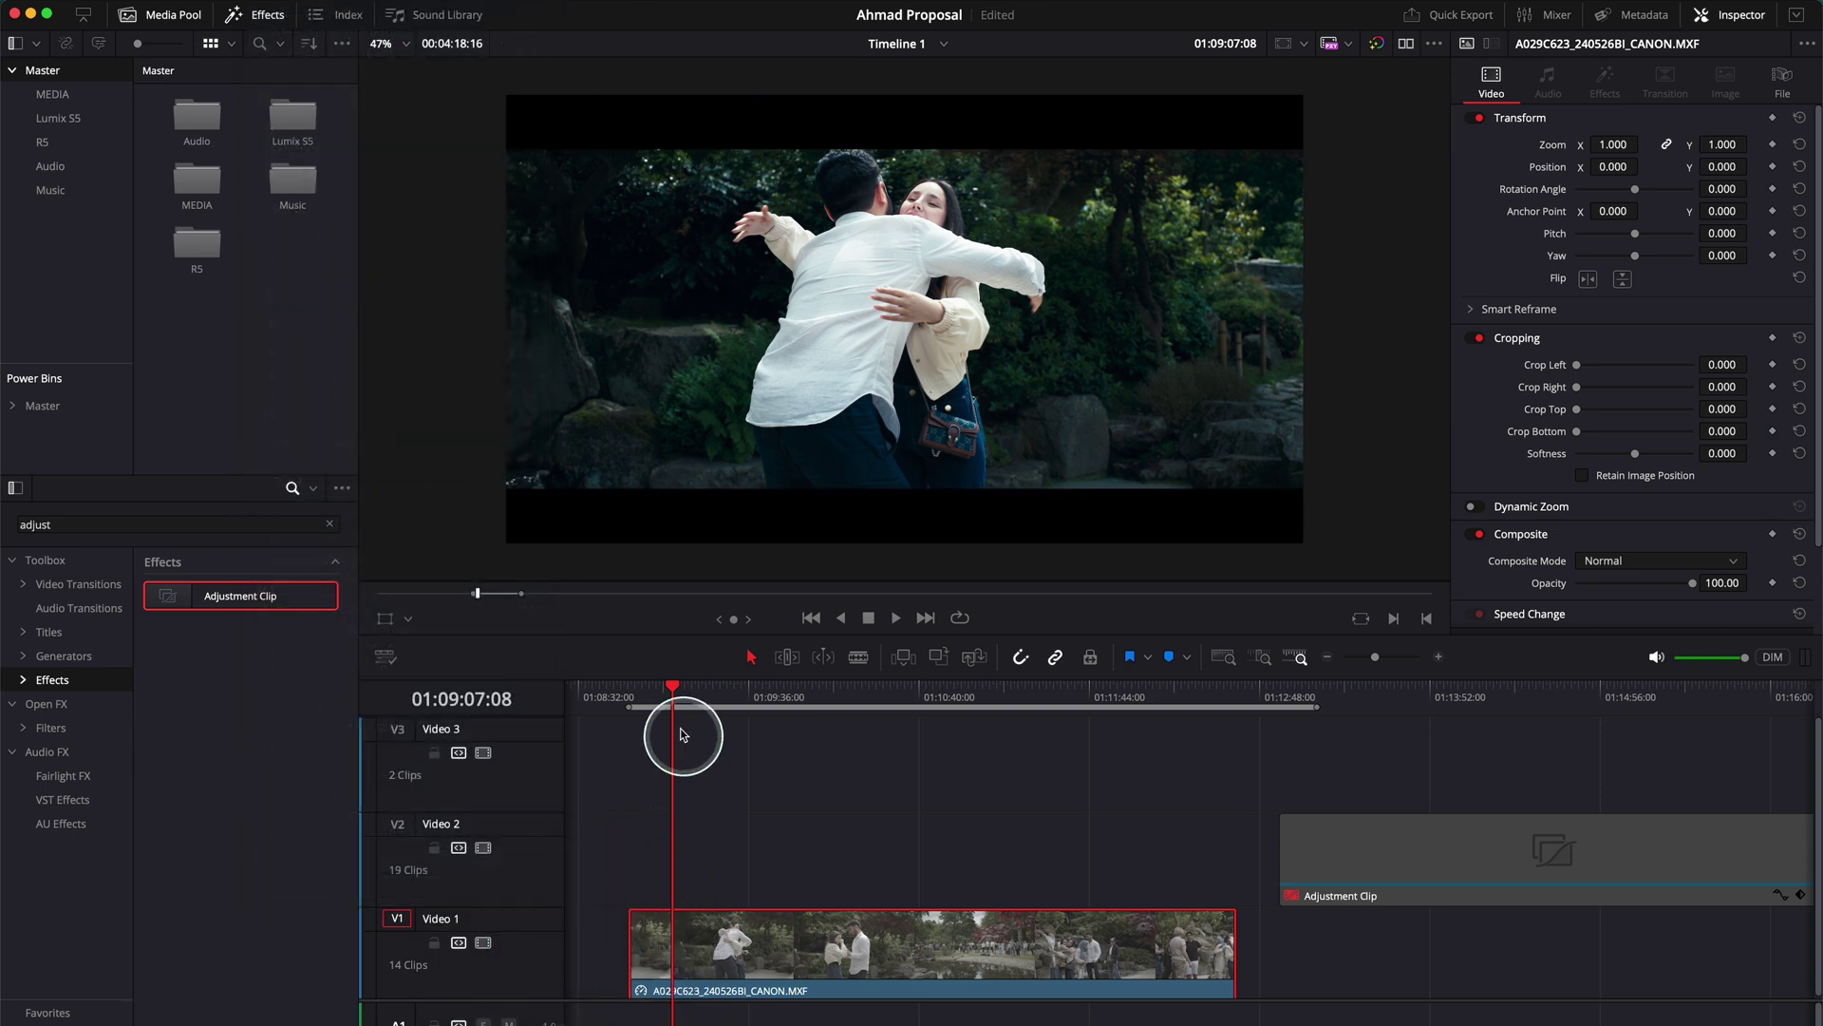
pyautogui.moveTo(682, 734); pyautogui.dragTo(628, 704)
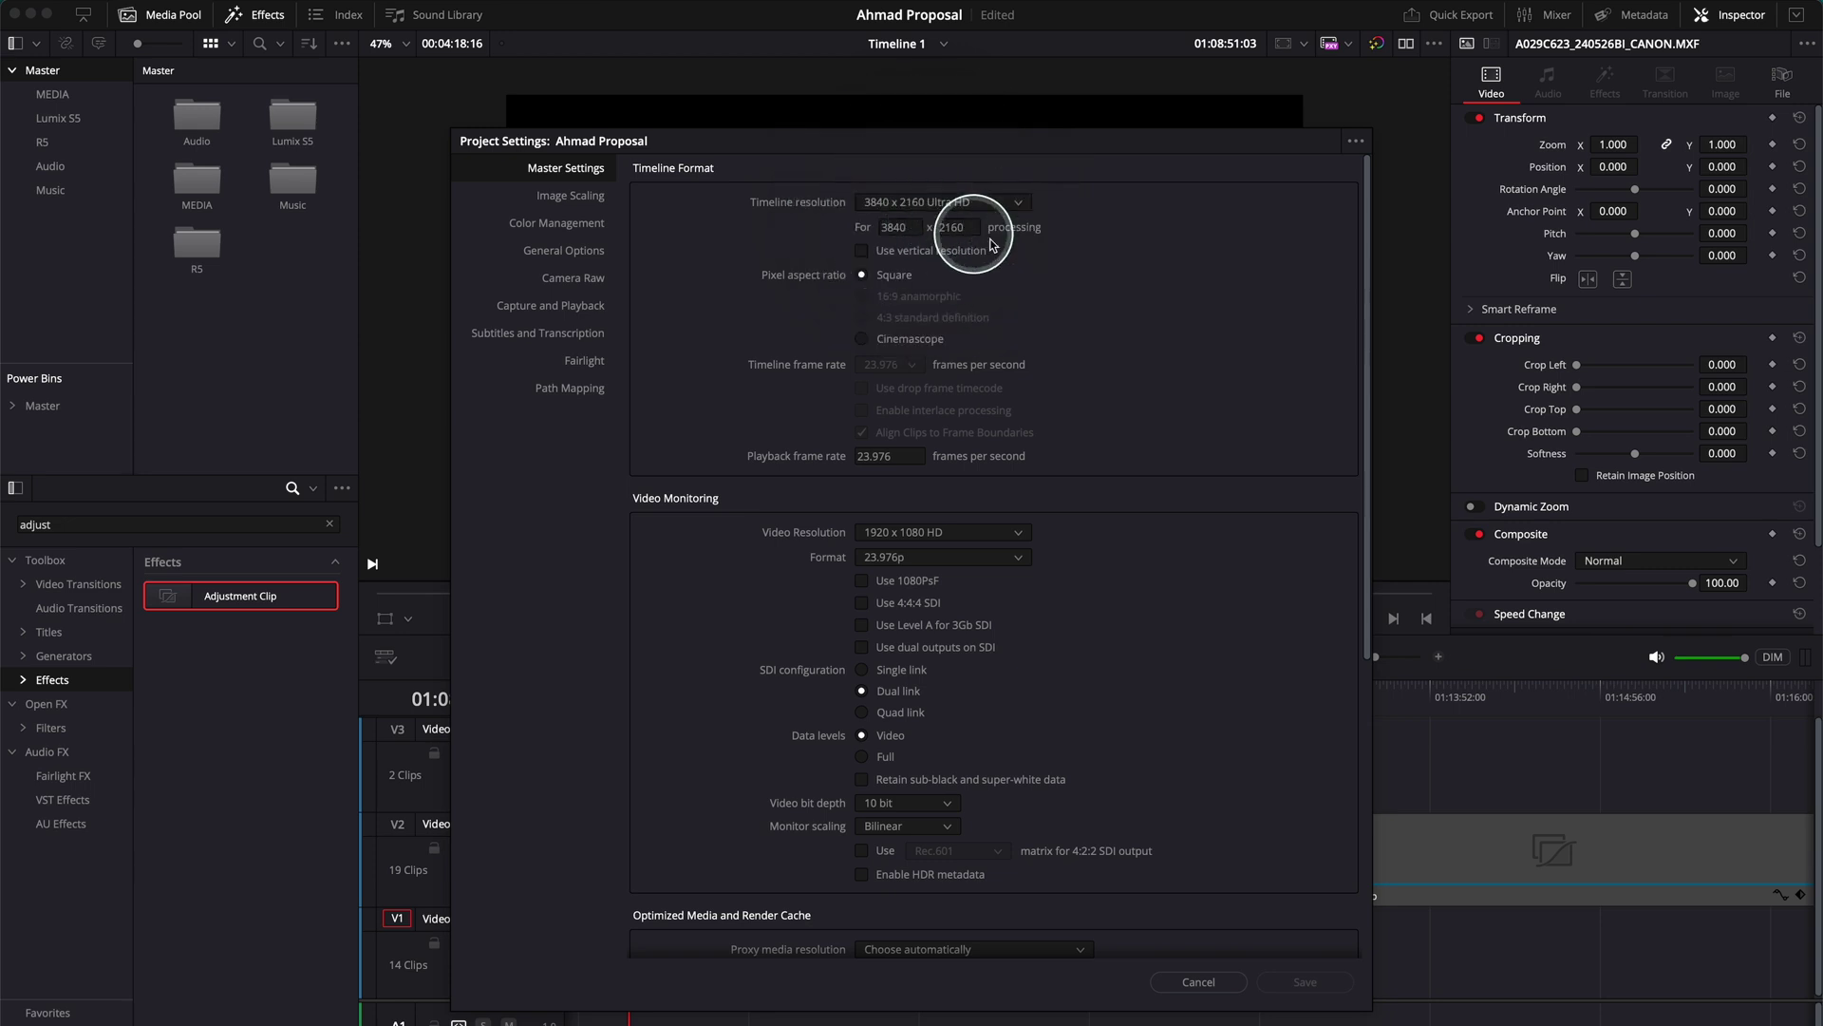
pyautogui.click(1200, 982)
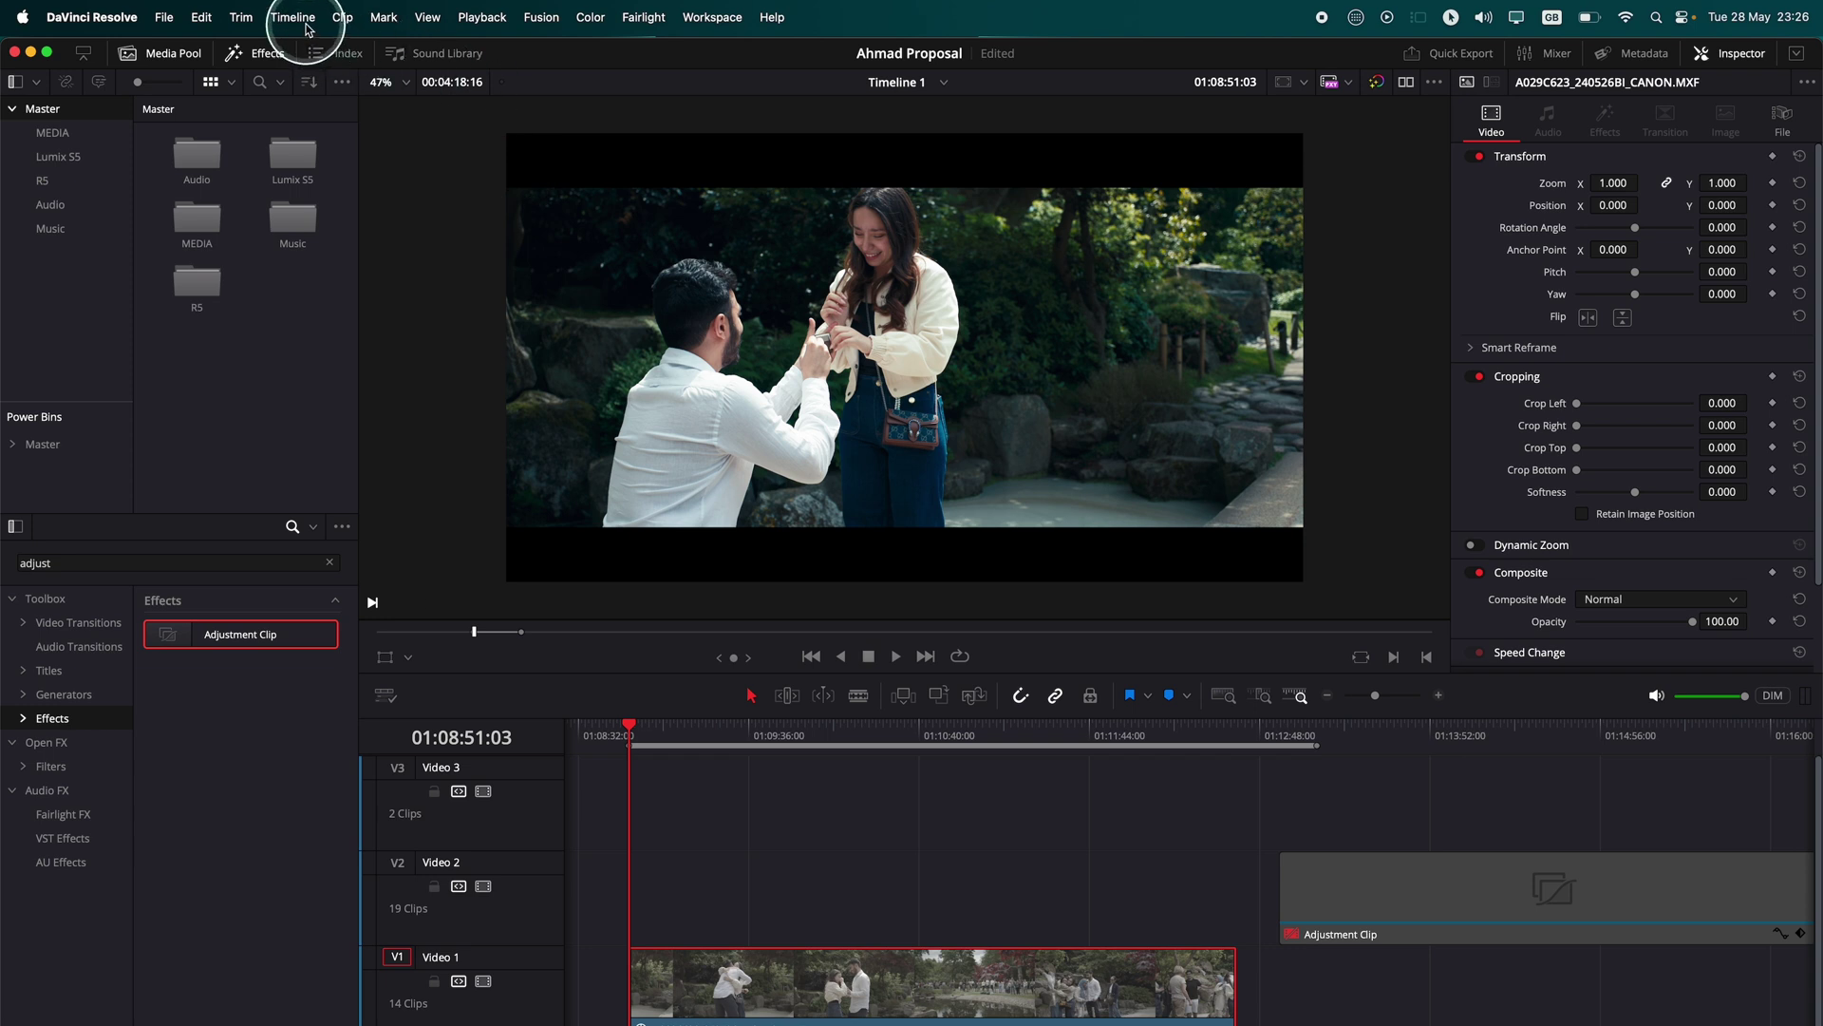
# - Reset the timeline's Output Blanking and scrub to confirm the letterbox bars are gone
pyautogui.click(306, 28)
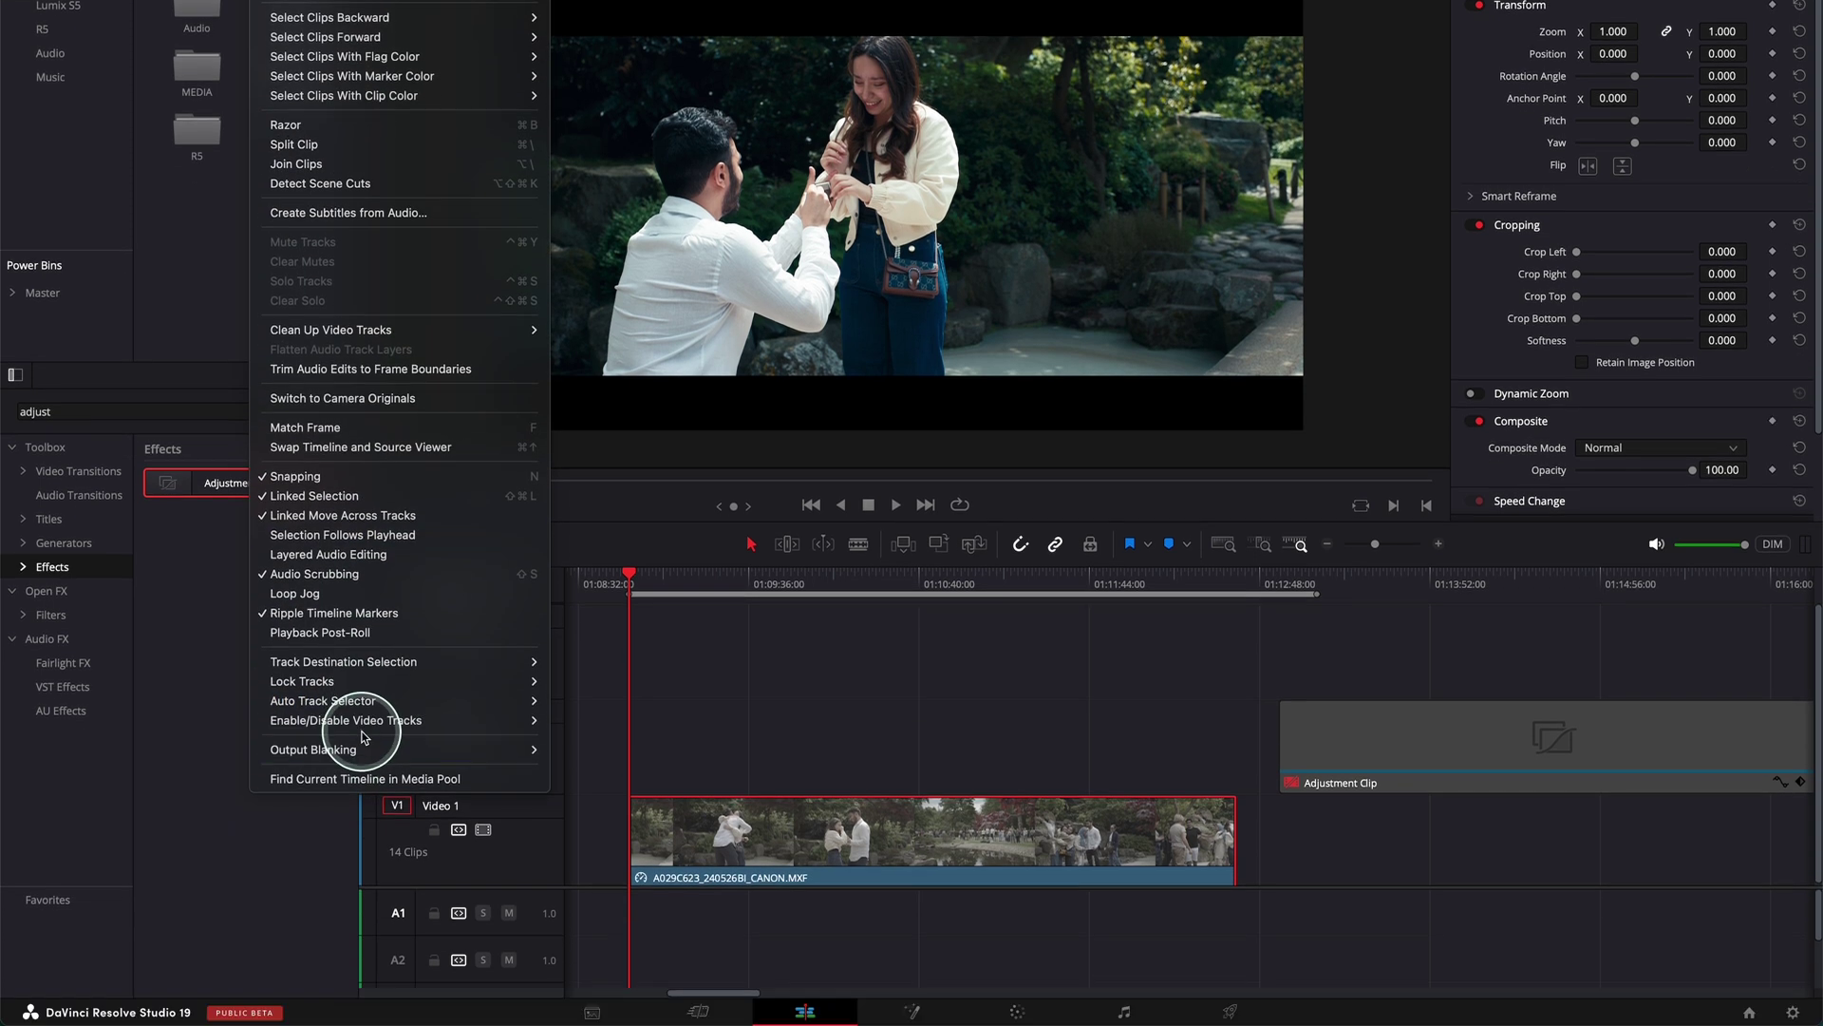
pyautogui.moveTo(369, 901)
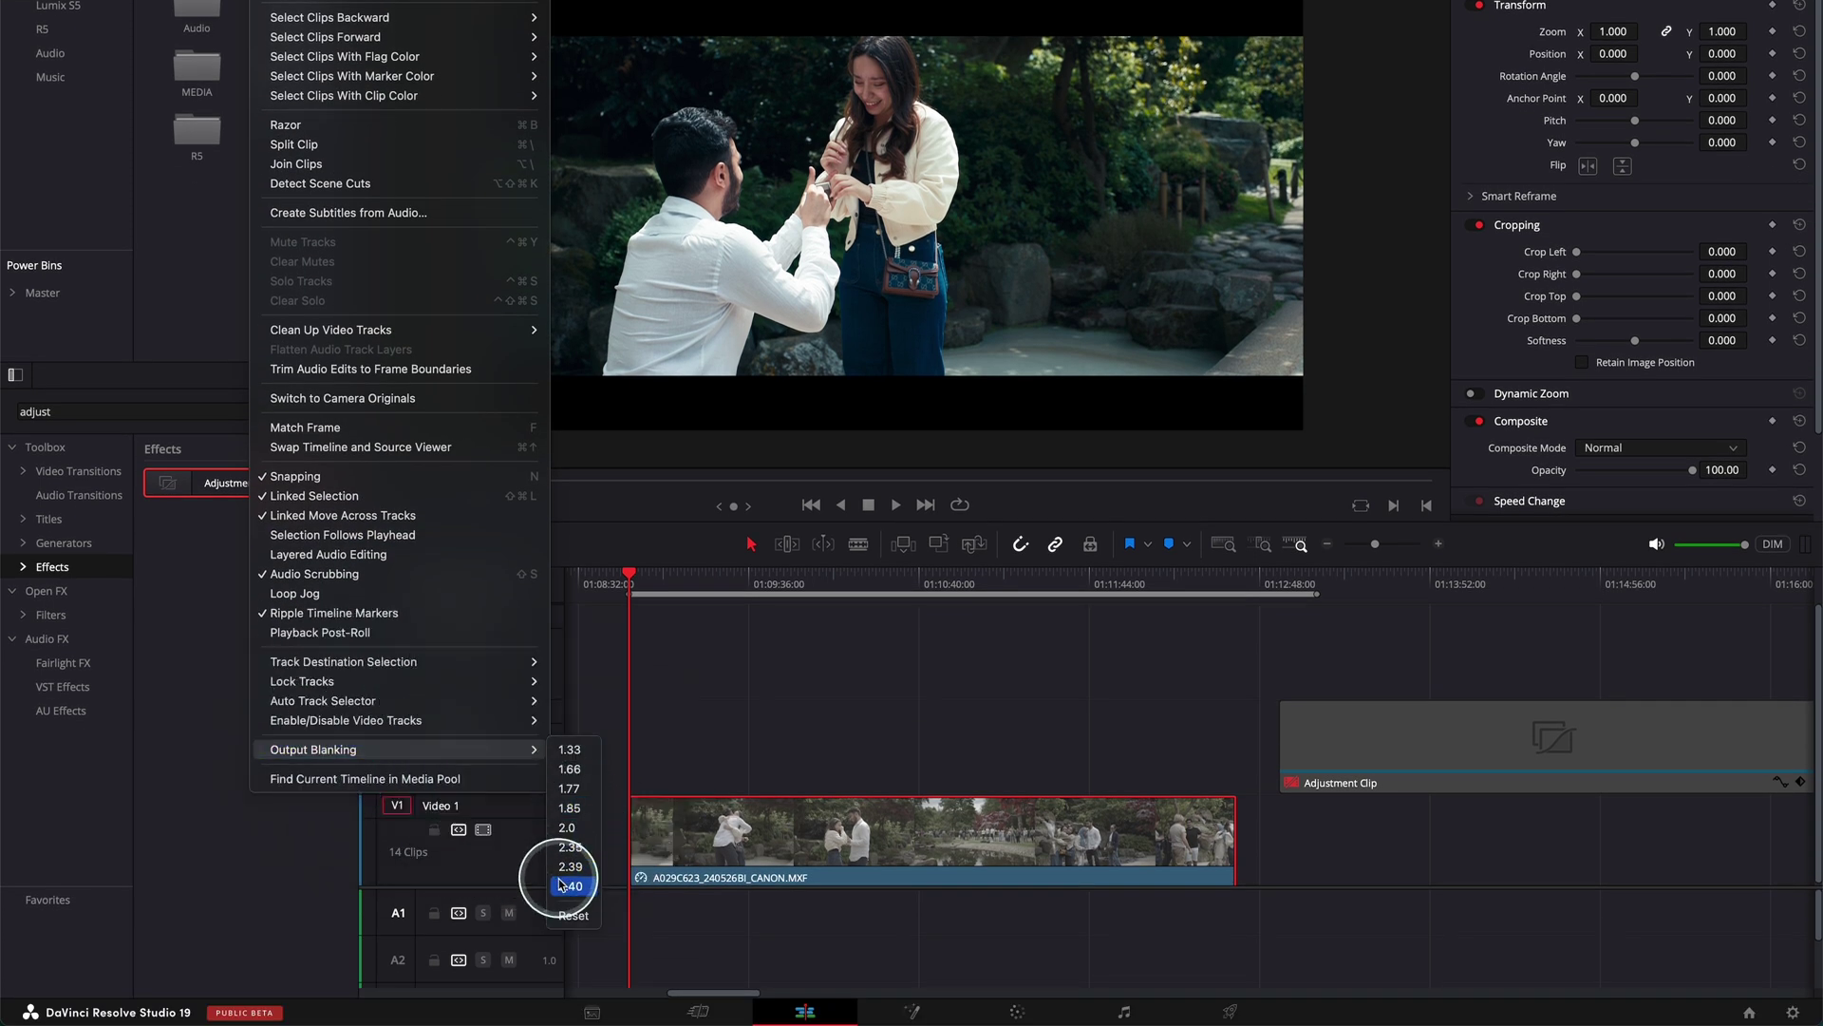
pyautogui.click(575, 916)
pyautogui.moveTo(692, 583); pyautogui.dragTo(796, 589)
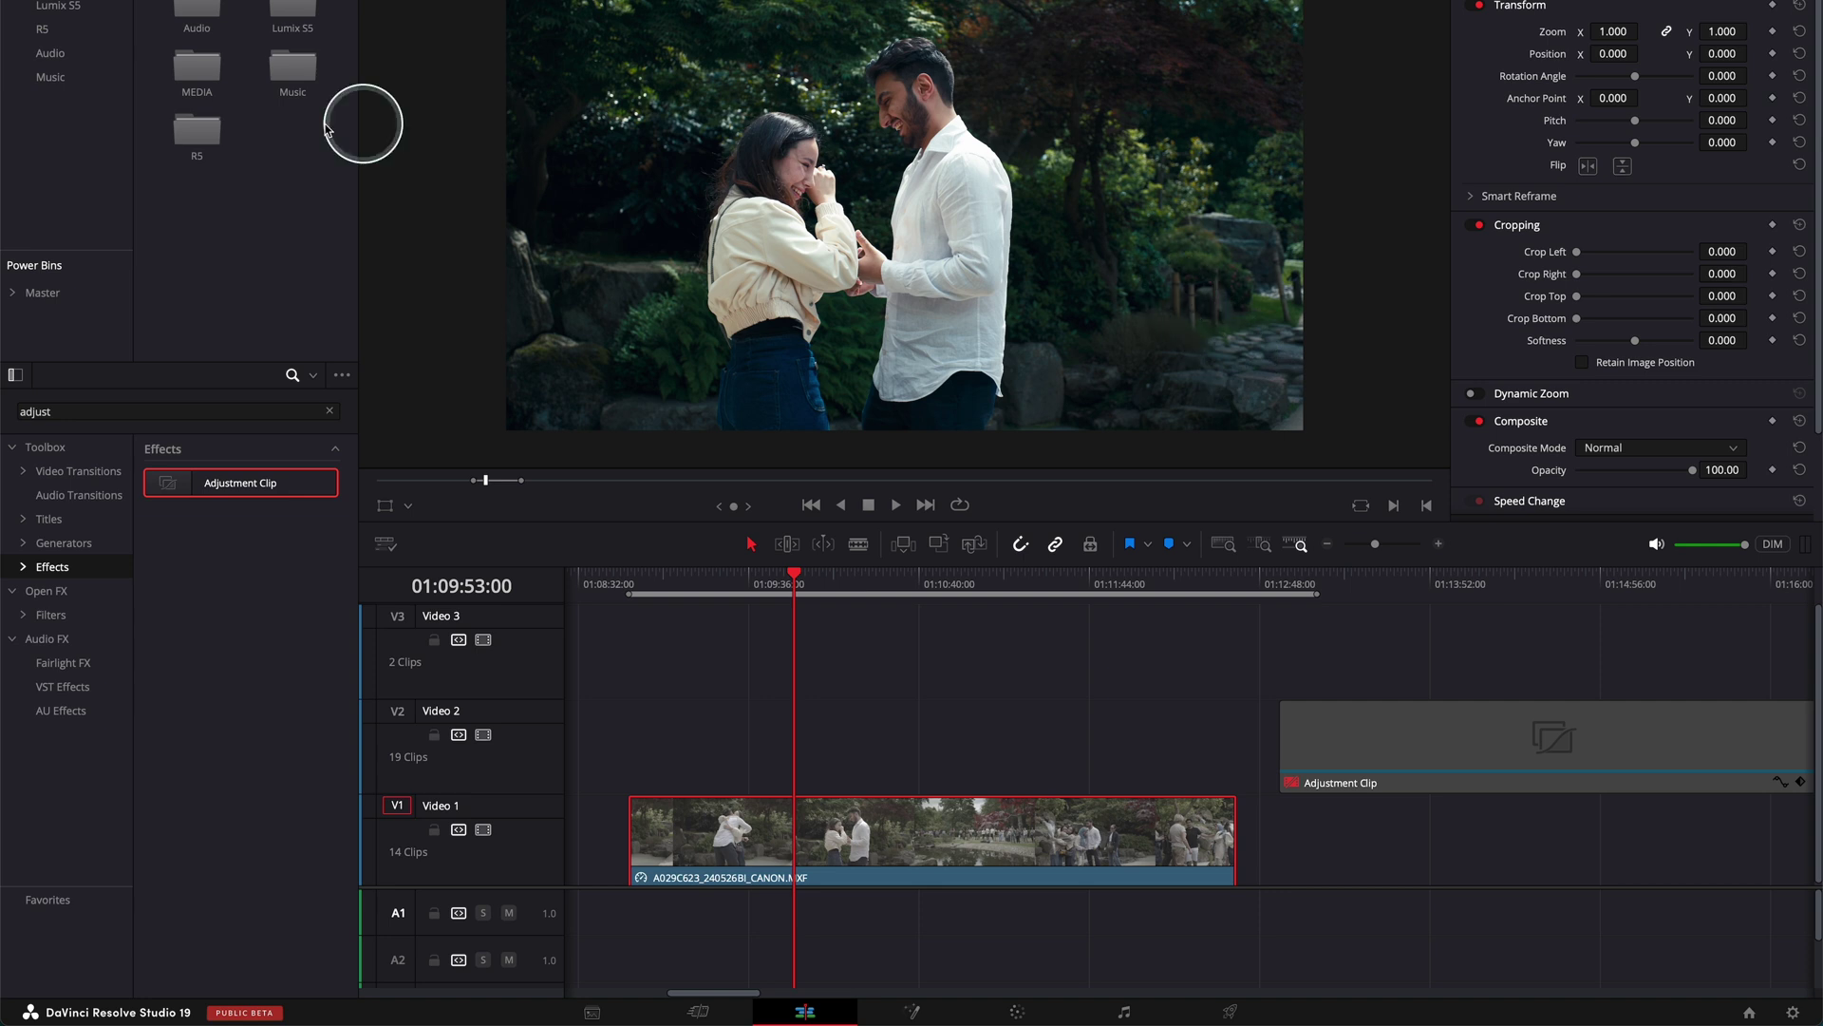
pyautogui.click(42, 28)
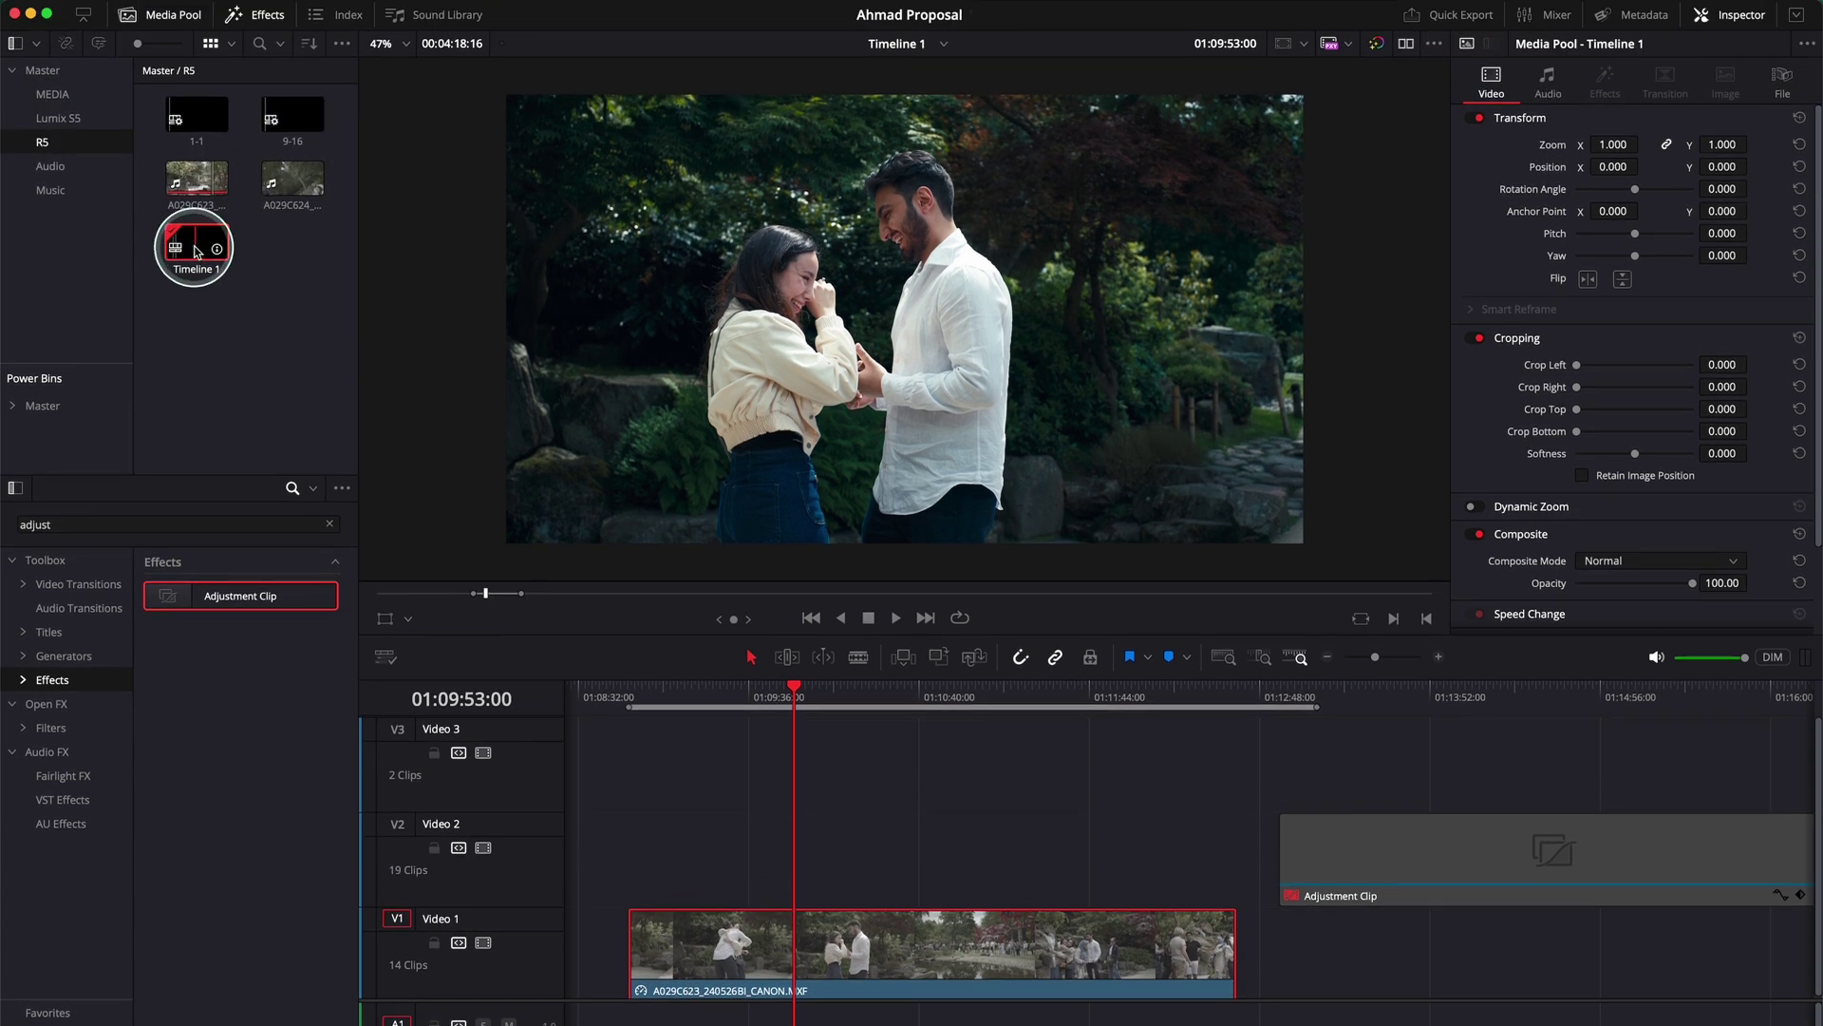
# - Turn off Use Project Settings for Timeline 1 and set its resolution to 4096 x 1716 DCI Scope 2.39
pyautogui.rightClick(196, 252)
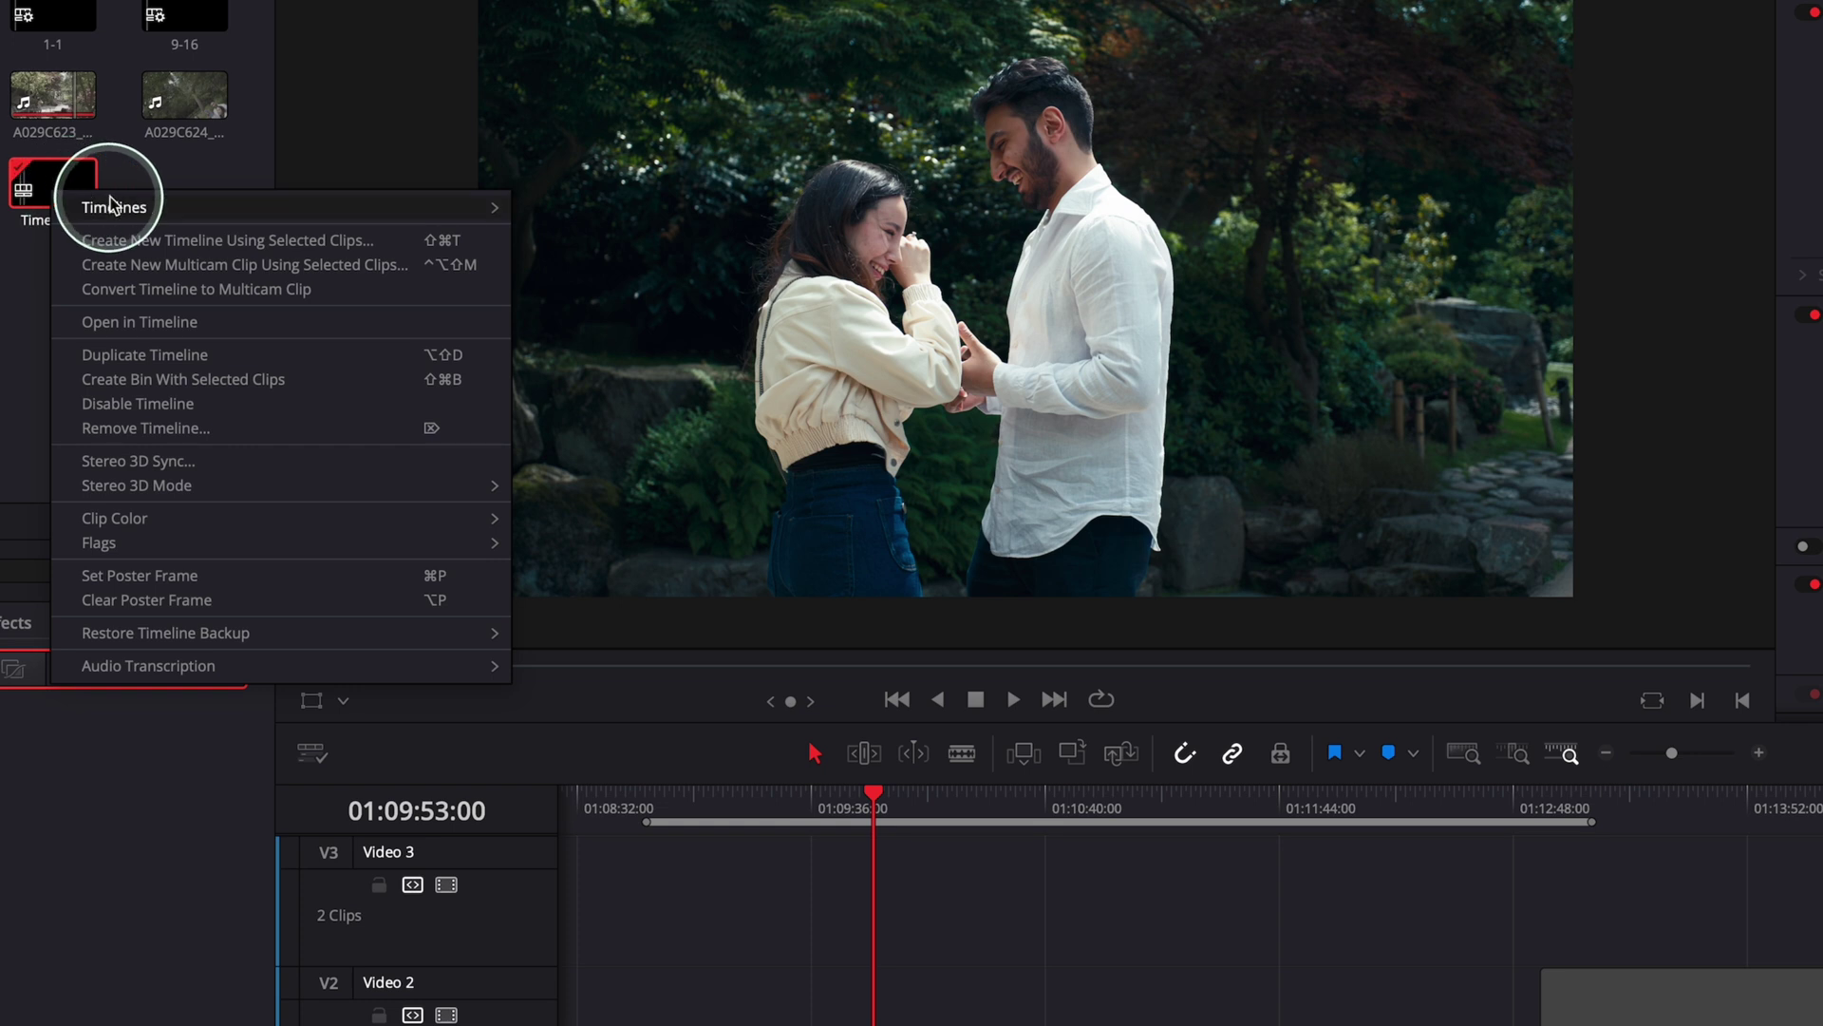
pyautogui.moveTo(273, 210)
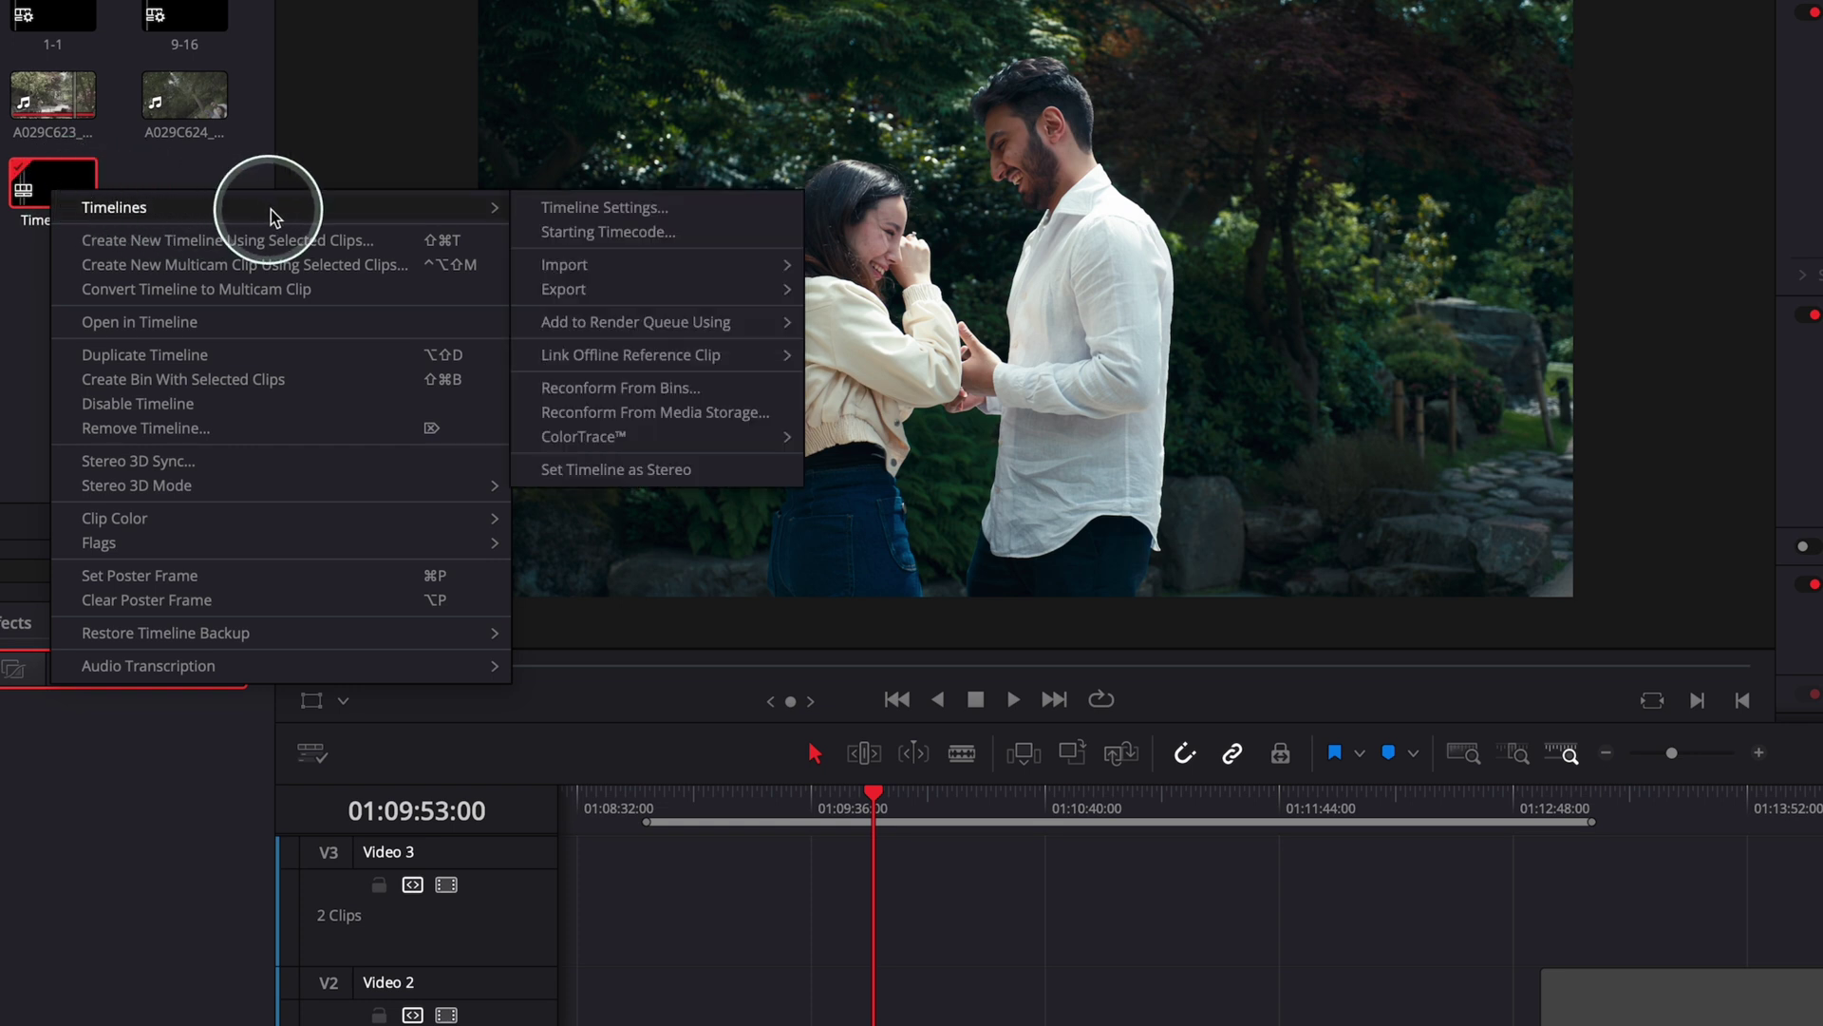
pyautogui.click(589, 209)
pyautogui.moveTo(1073, 337); pyautogui.dragTo(1069, 327)
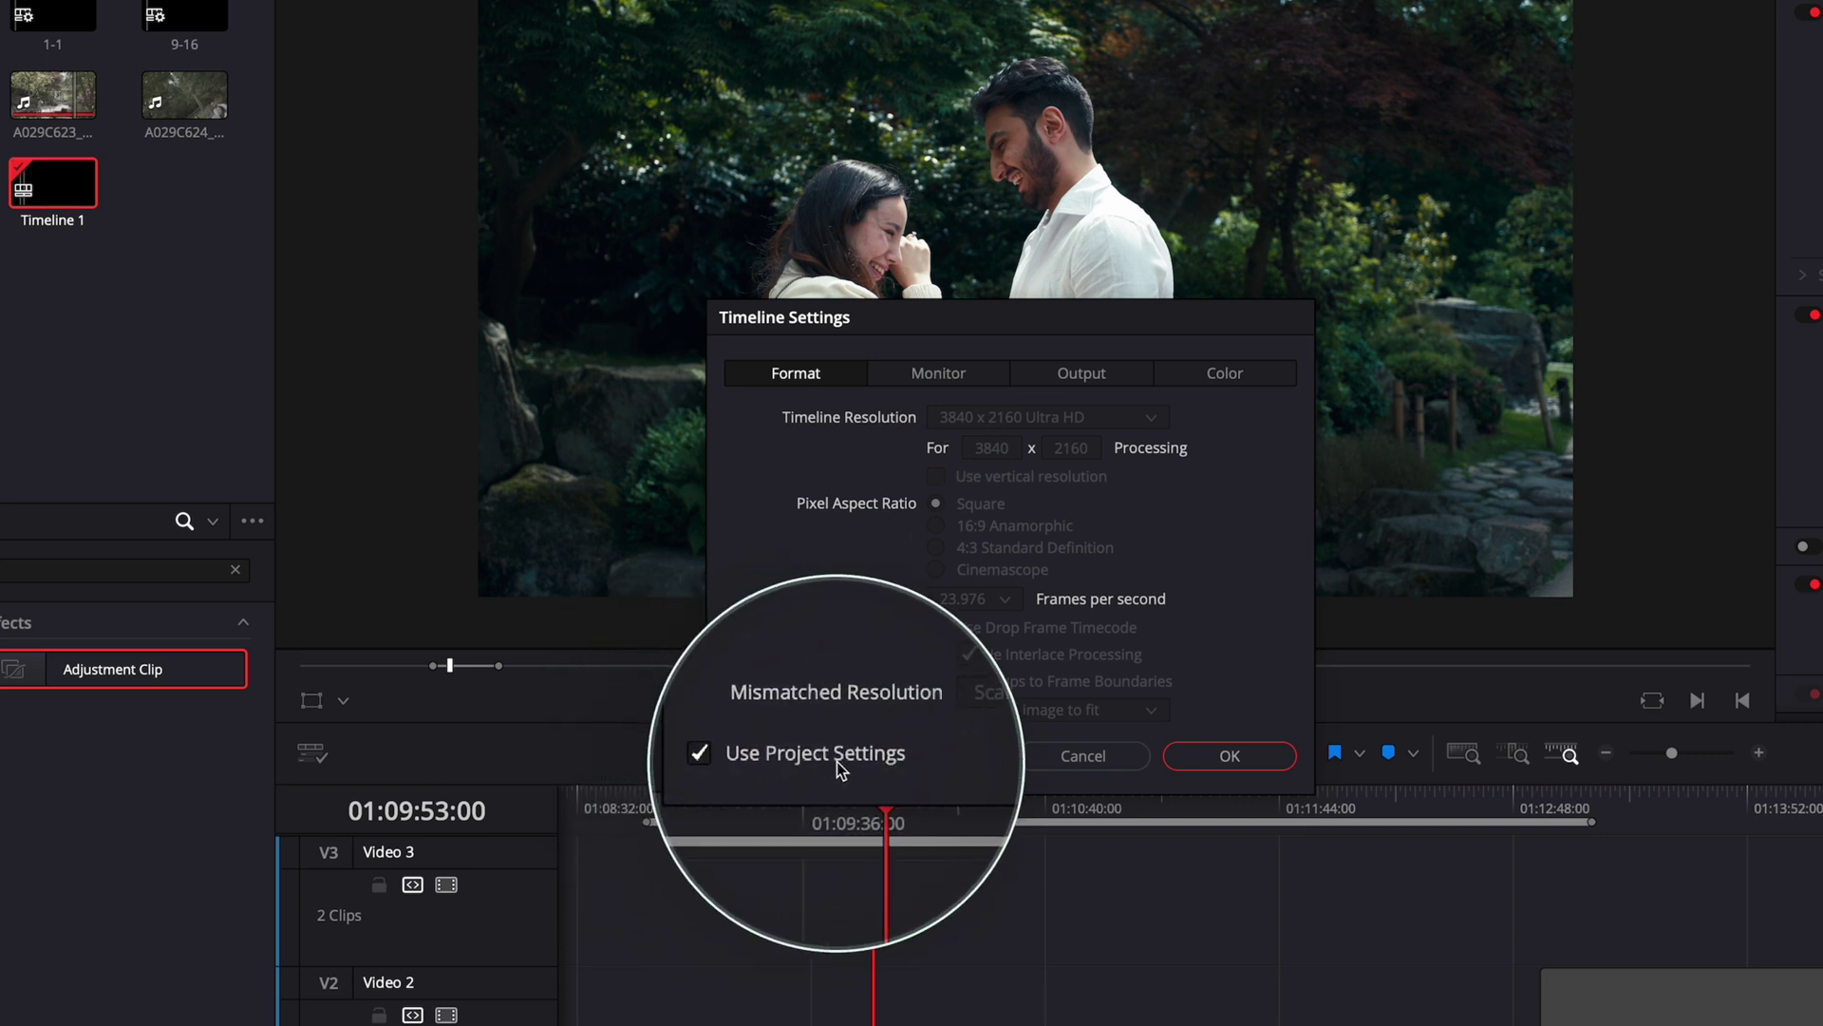
pyautogui.click(735, 757)
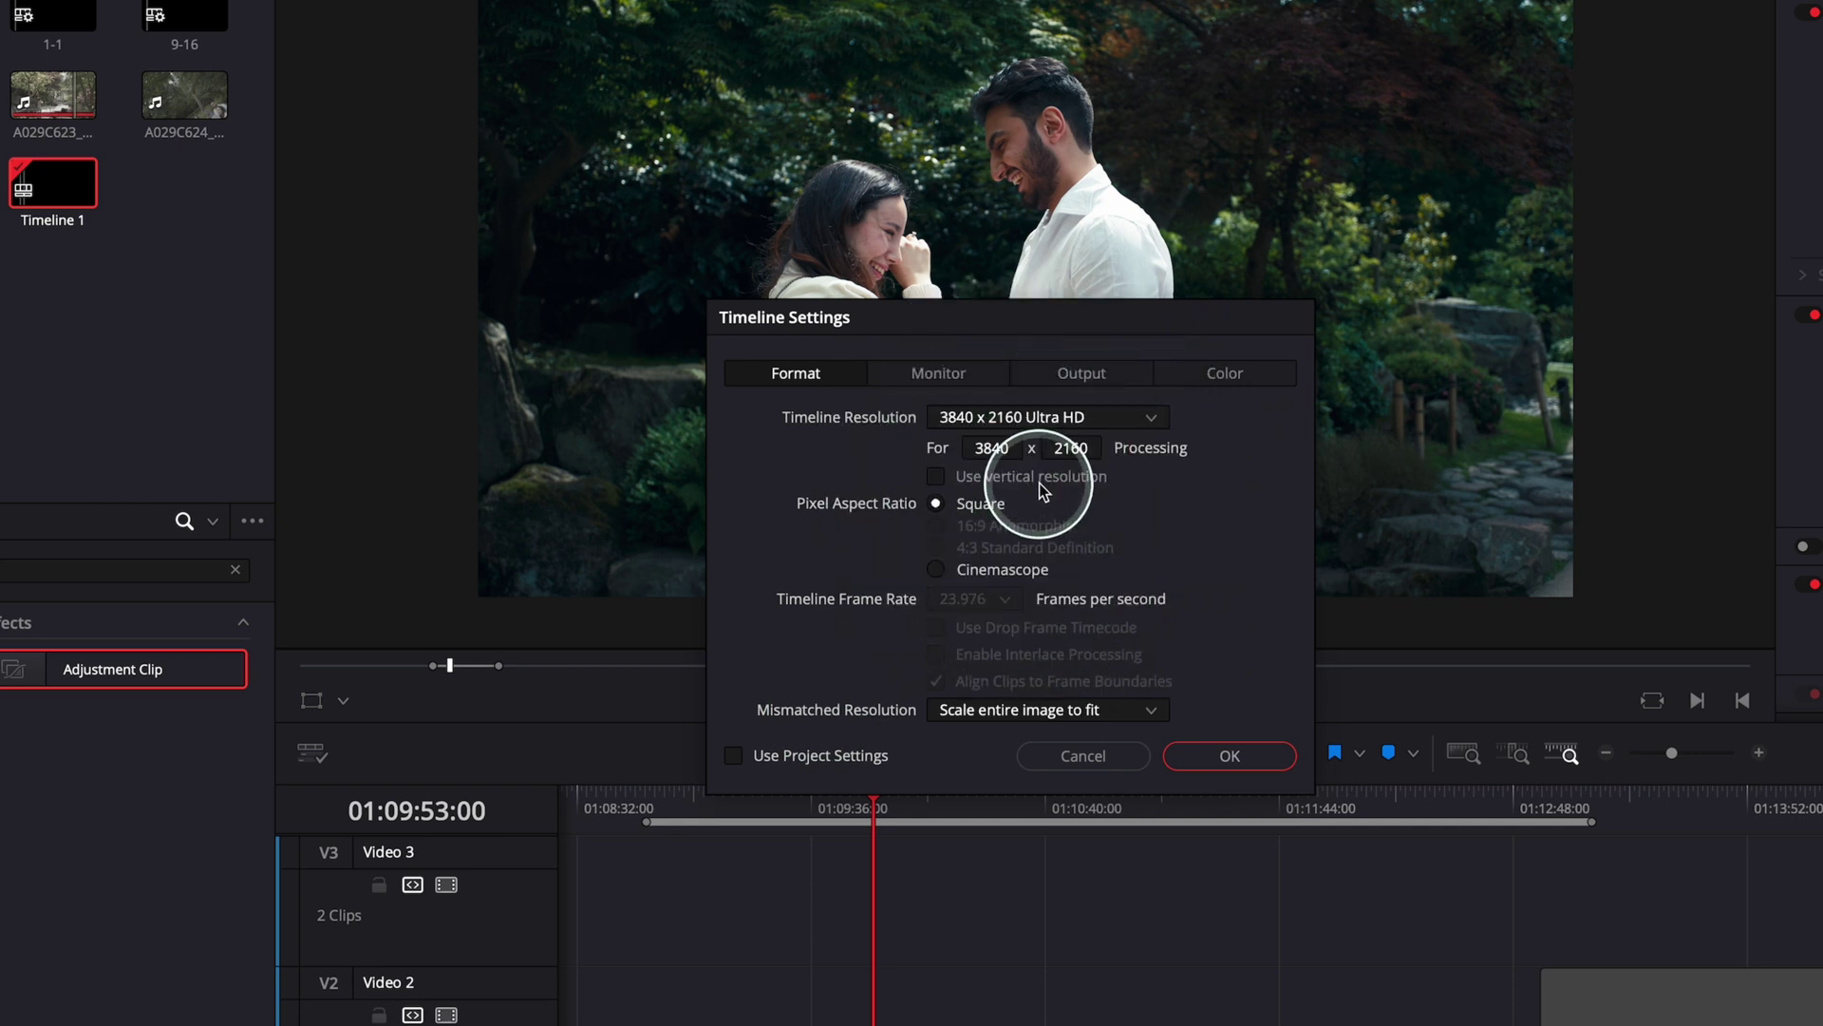
pyautogui.click(1098, 420)
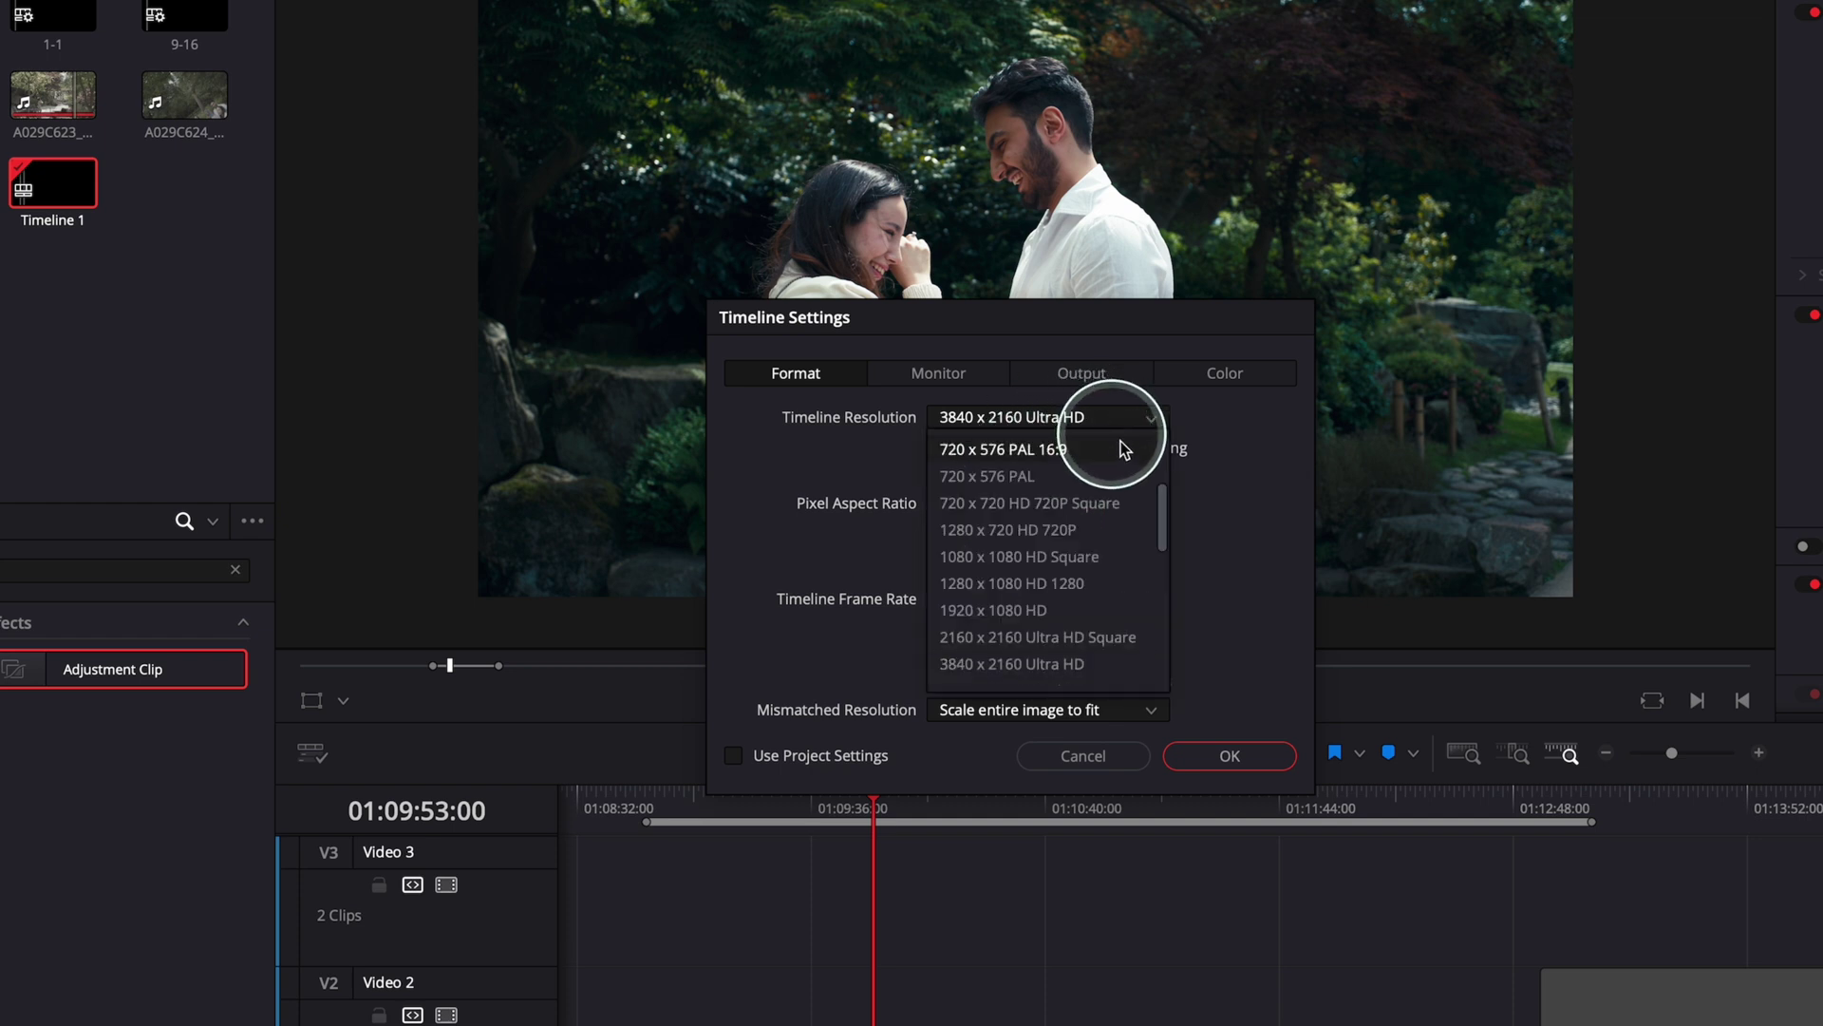
pyautogui.moveTo(1167, 501); pyautogui.dragTo(1167, 521)
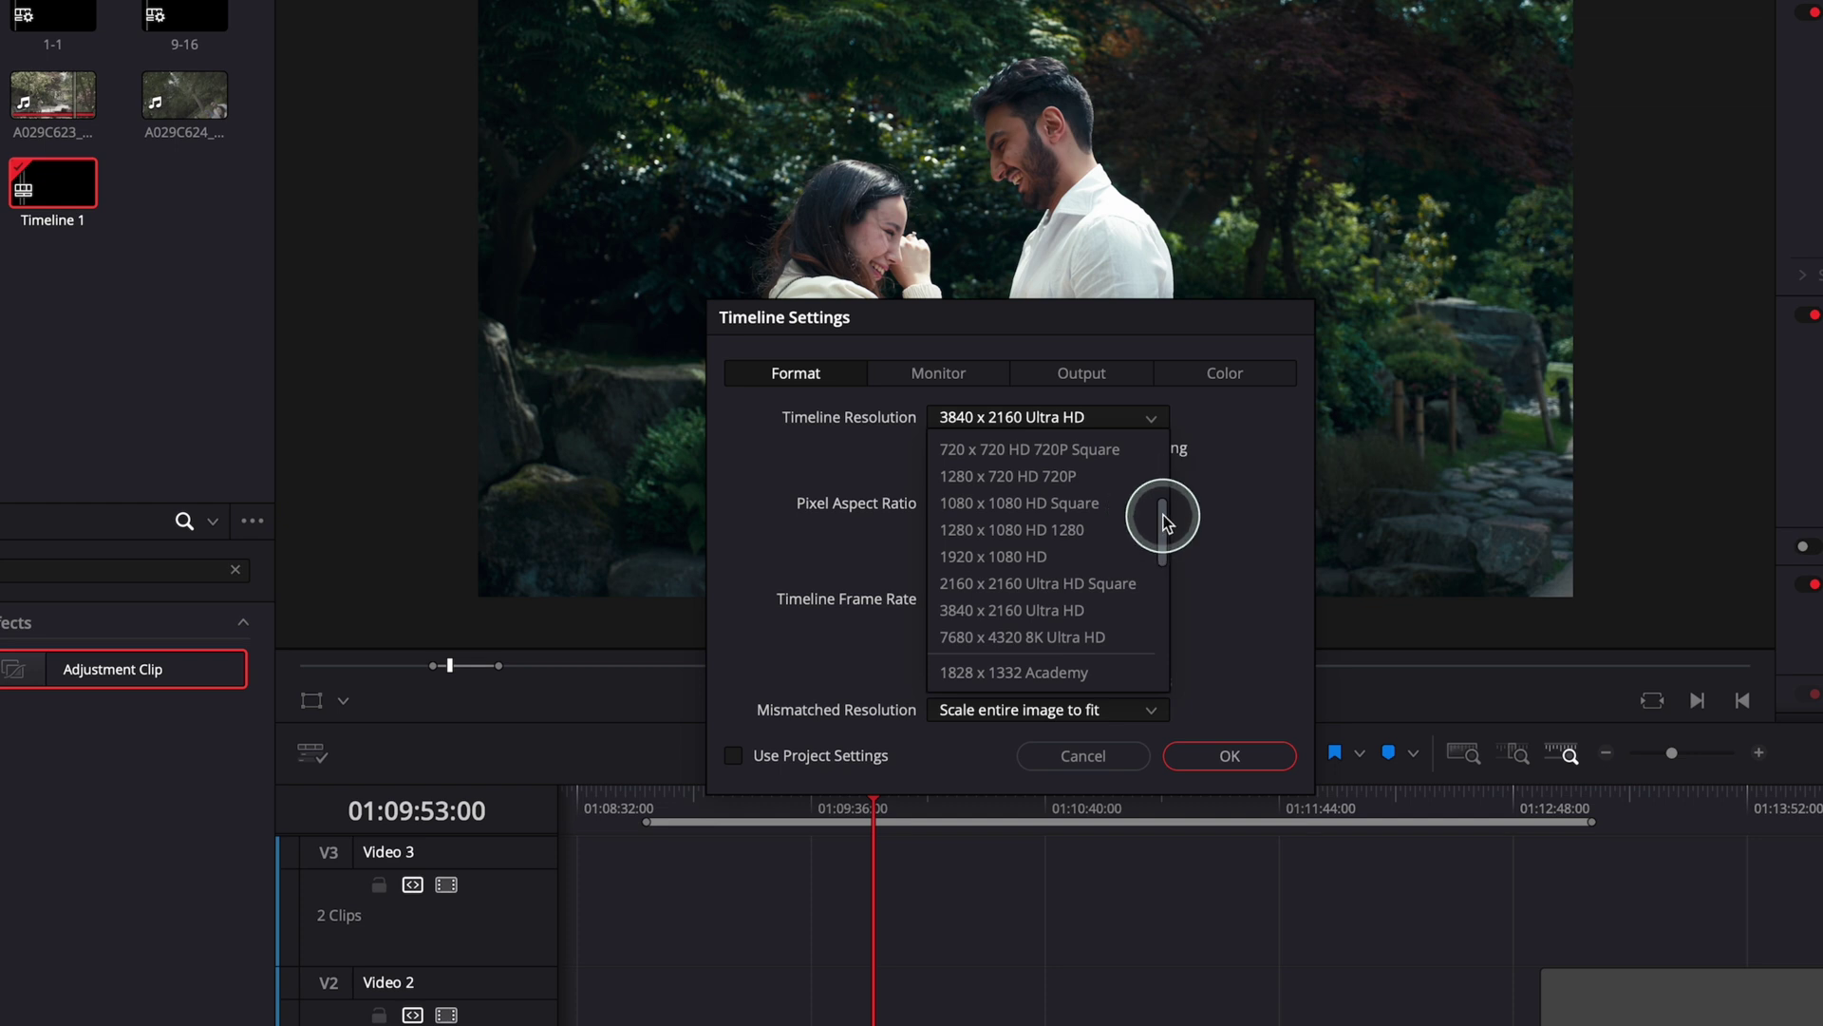
pyautogui.moveTo(1168, 526); pyautogui.dragTo(1155, 607)
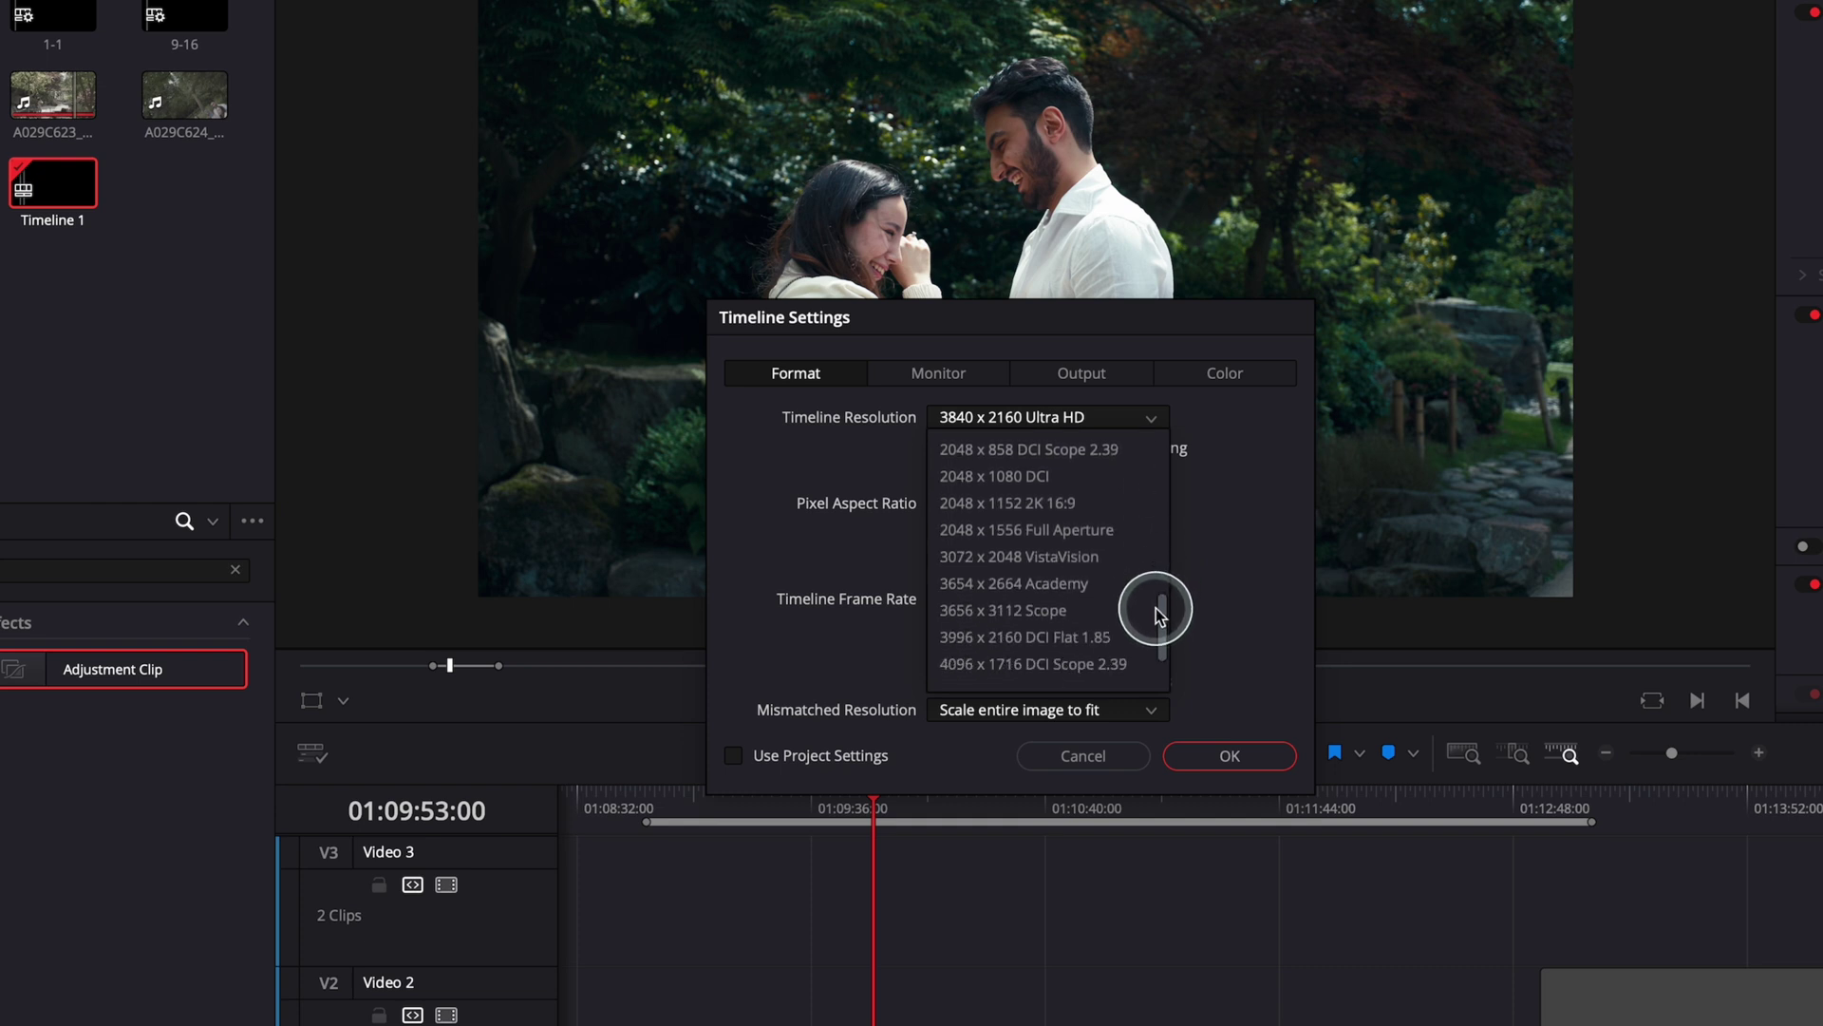
pyautogui.click(1041, 665)
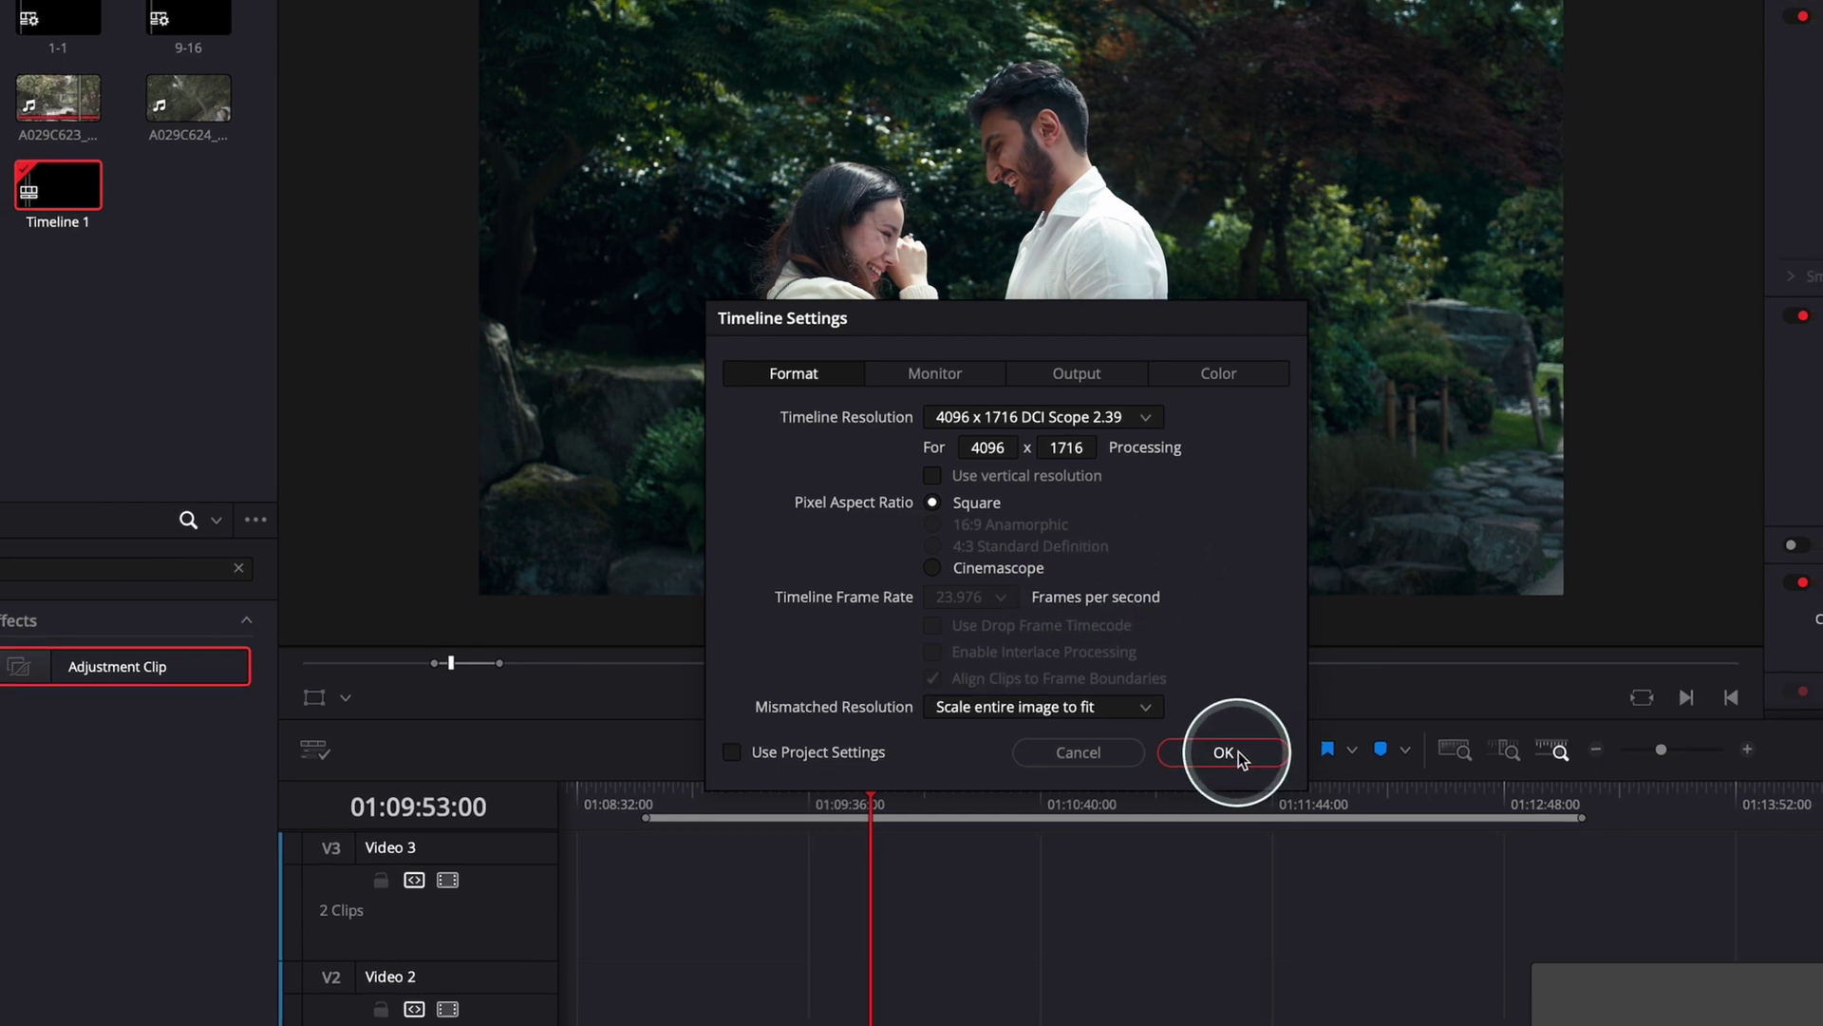
pyautogui.click(1241, 753)
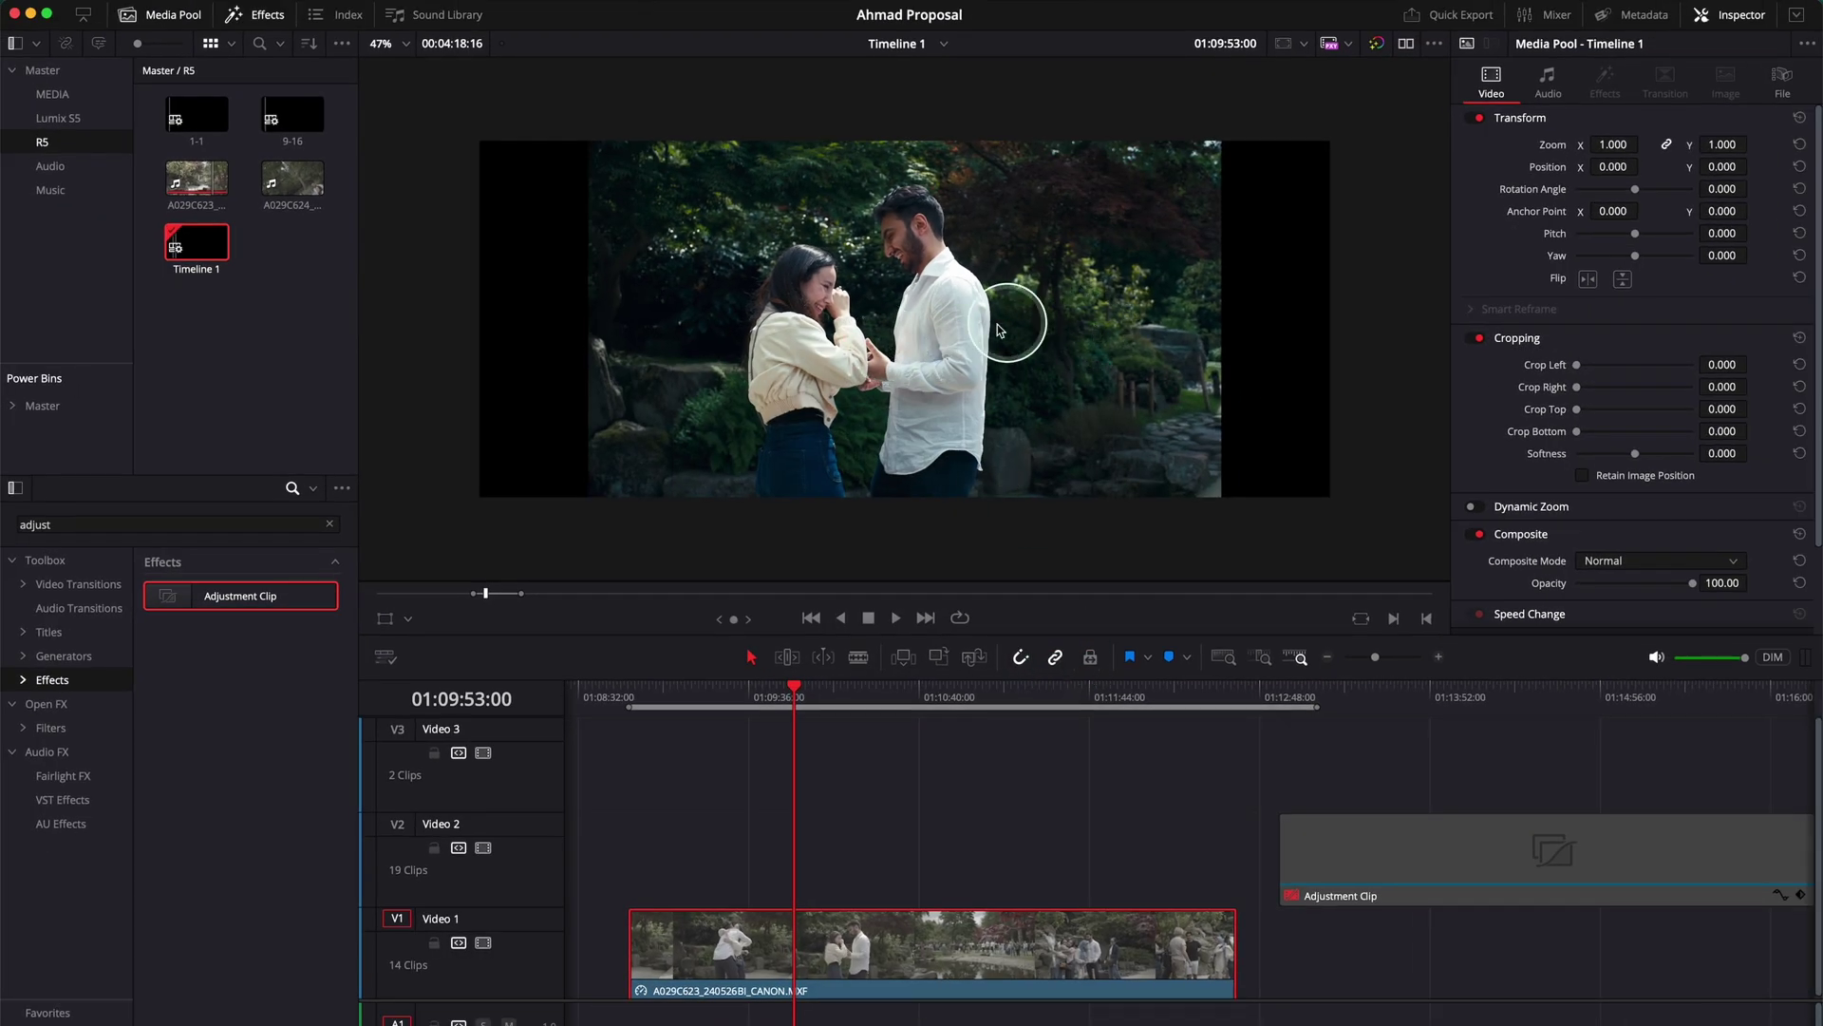
# - Scale the V1 proposal clip to 1.356 zoom so it fills the 2.39 frame without side bars
pyautogui.click(826, 404)
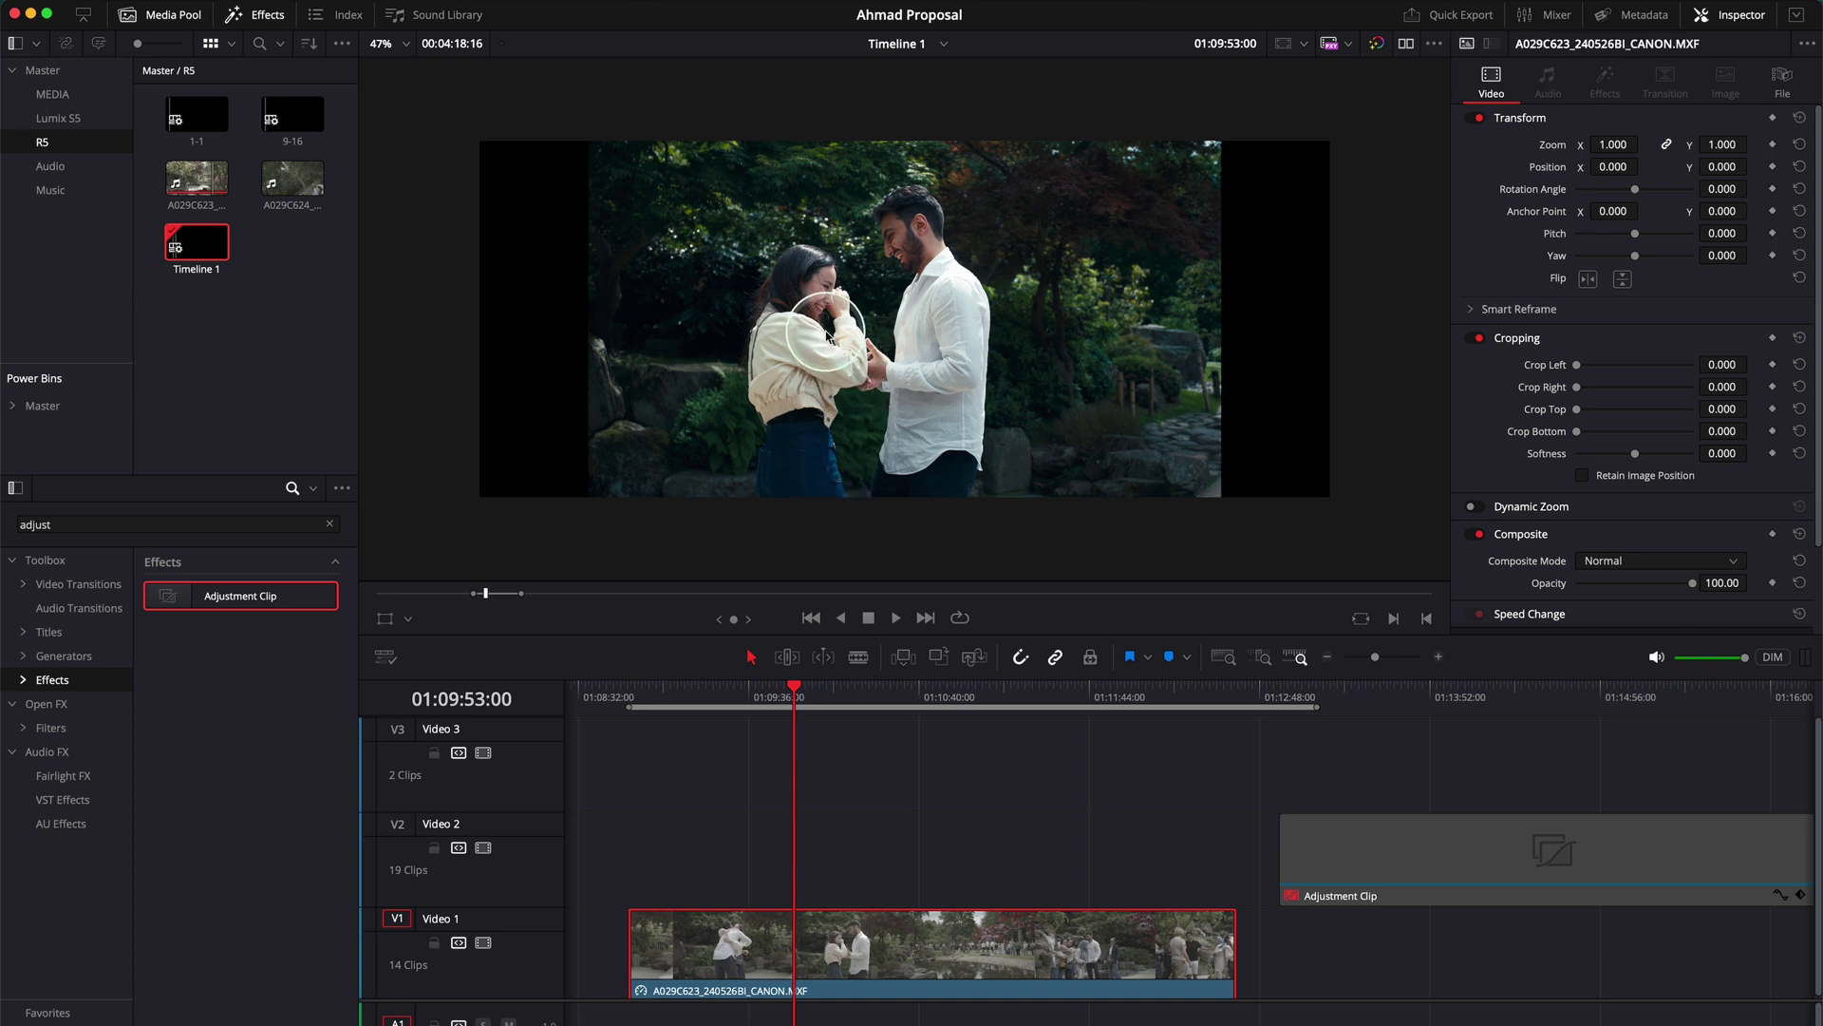
pyautogui.scroll(-1, 871, 314)
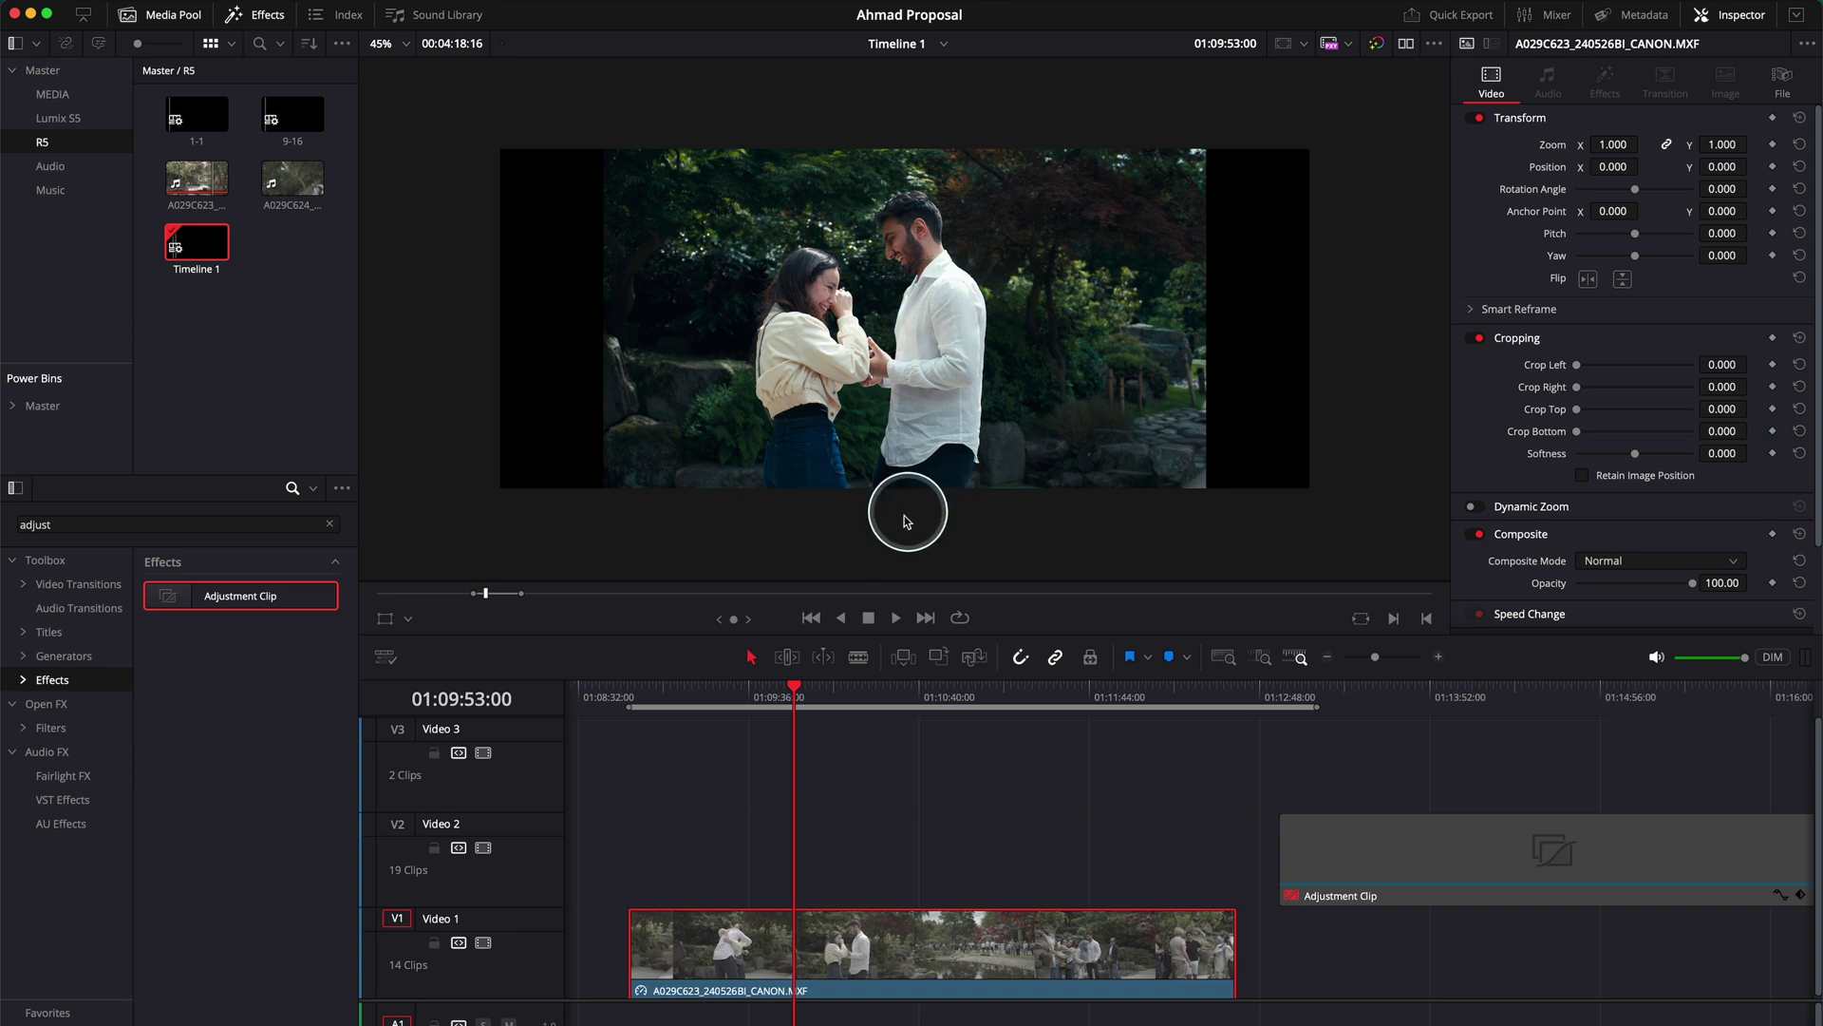
pyautogui.click(392, 631)
pyautogui.moveTo(602, 488); pyautogui.dragTo(396, 554)
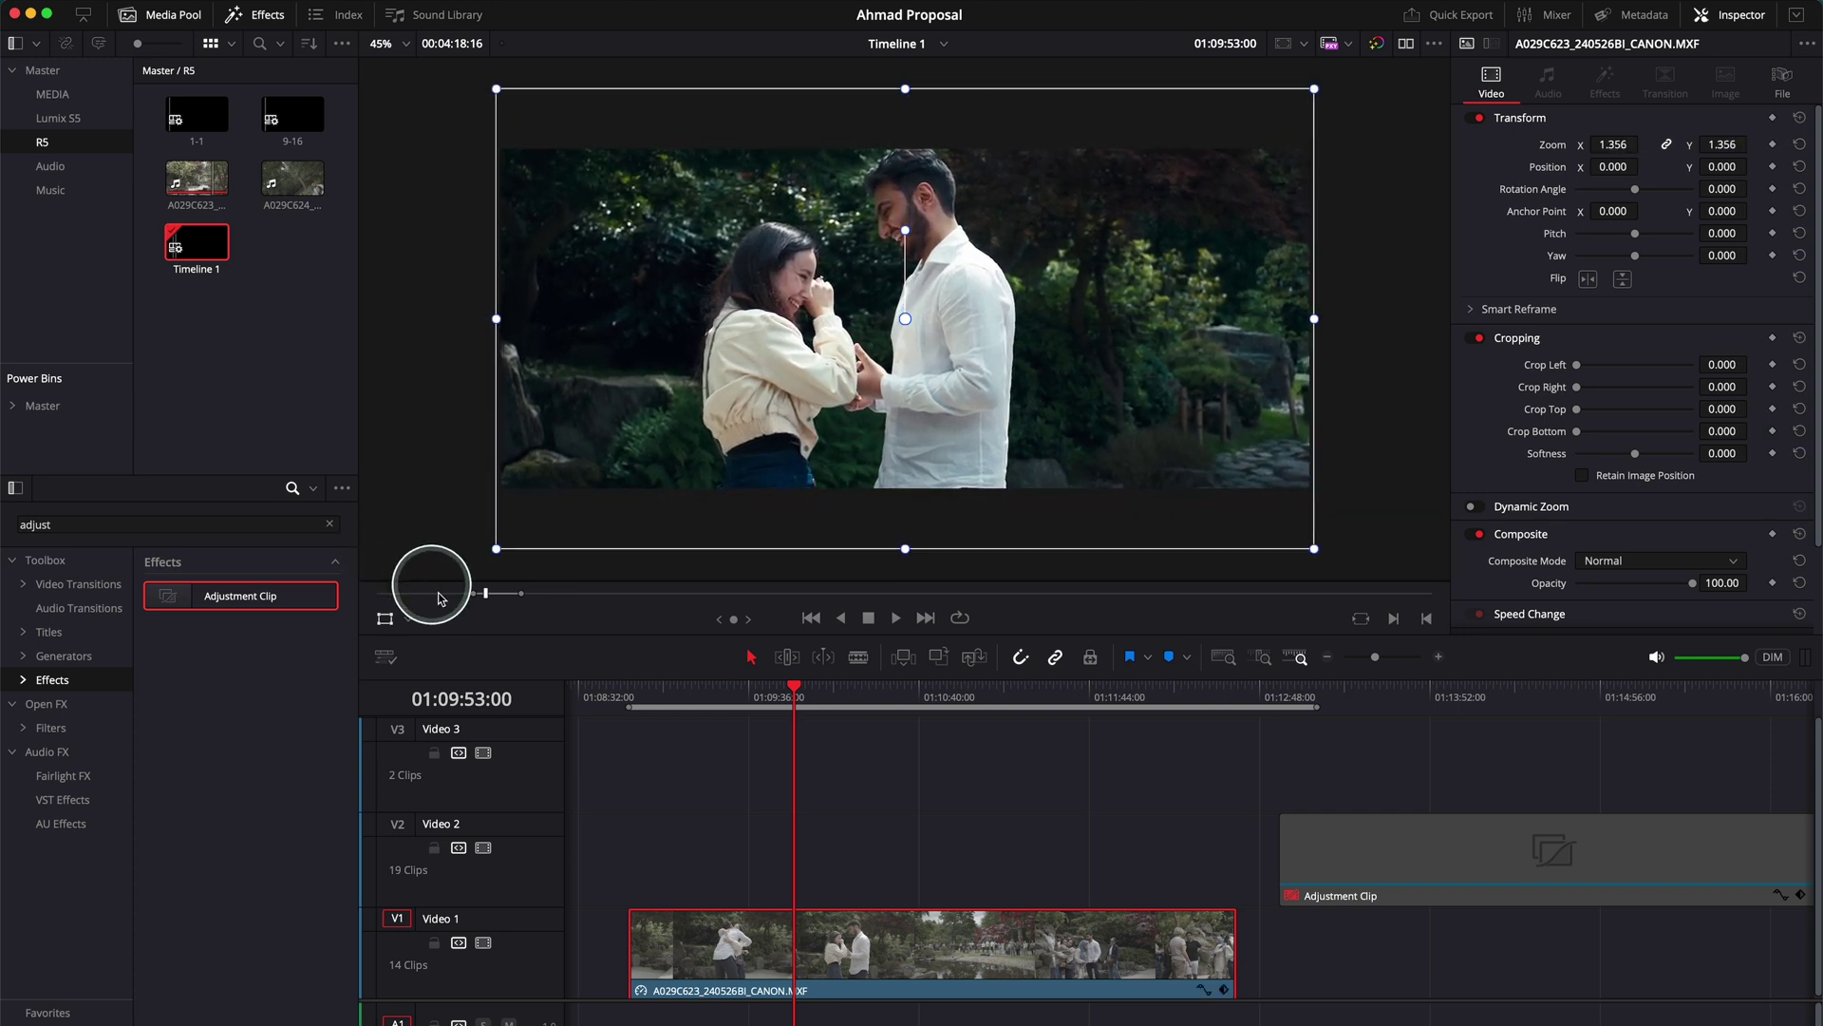
pyautogui.click(385, 619)
pyautogui.scroll(-4, 684, 306)
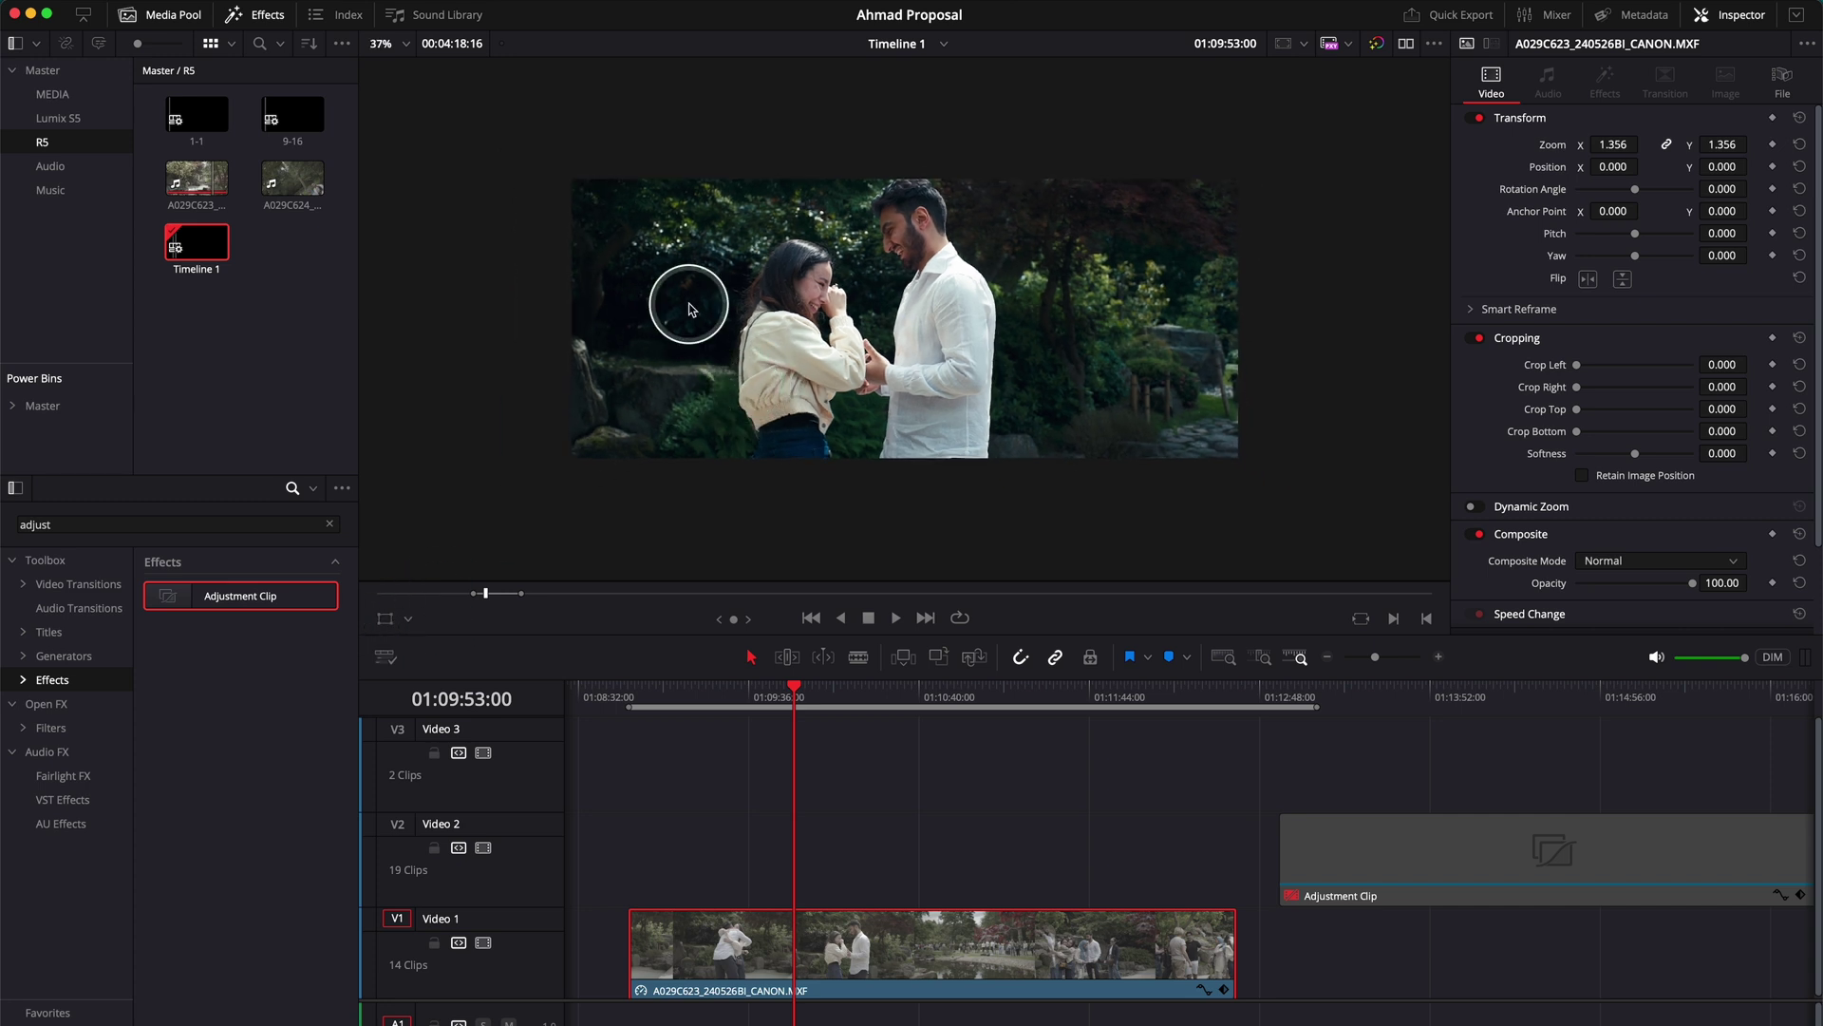